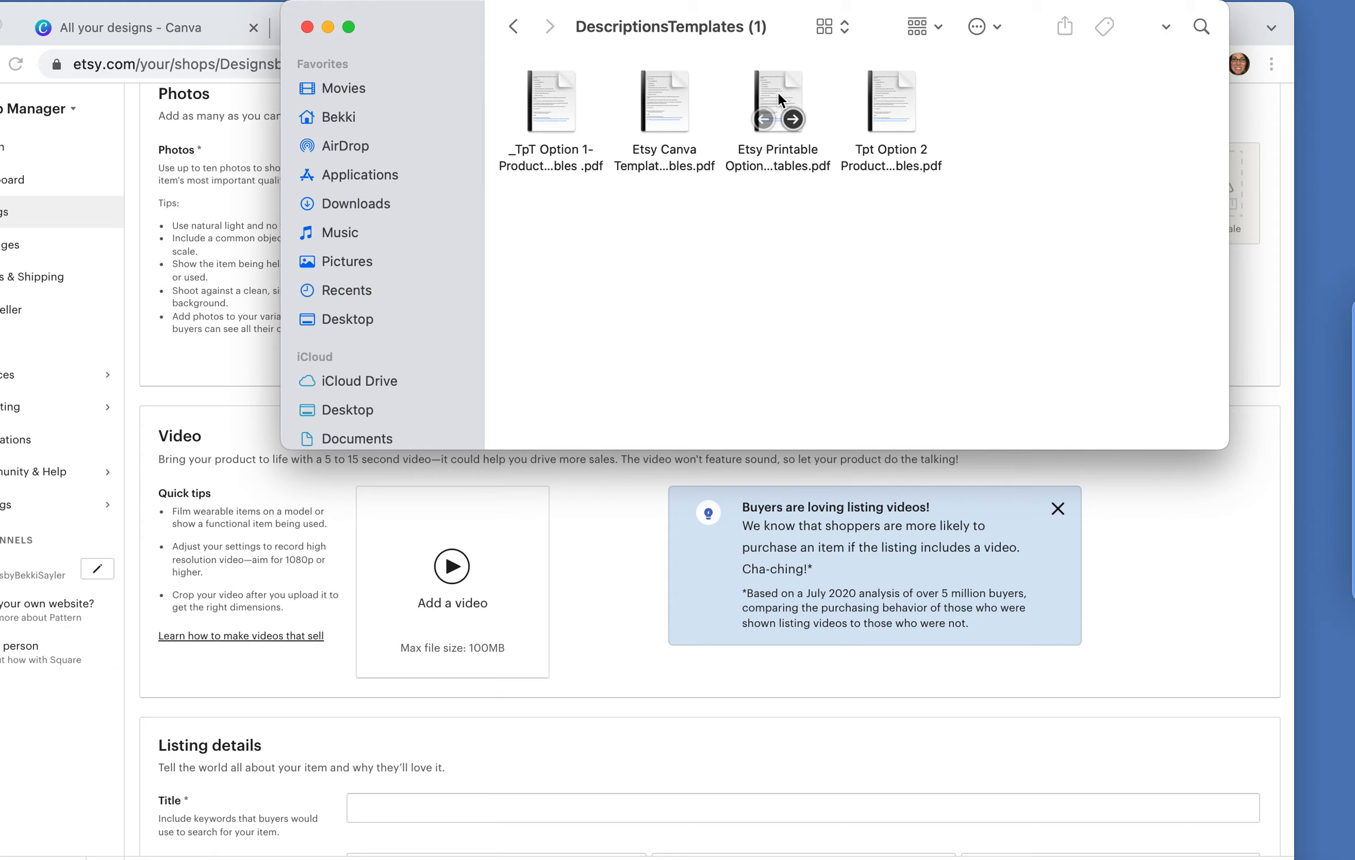
Open the Etsy Printable Option 3 PDF and review its product description tips up to the Option 3 template on page 2.
double_click(779, 99)
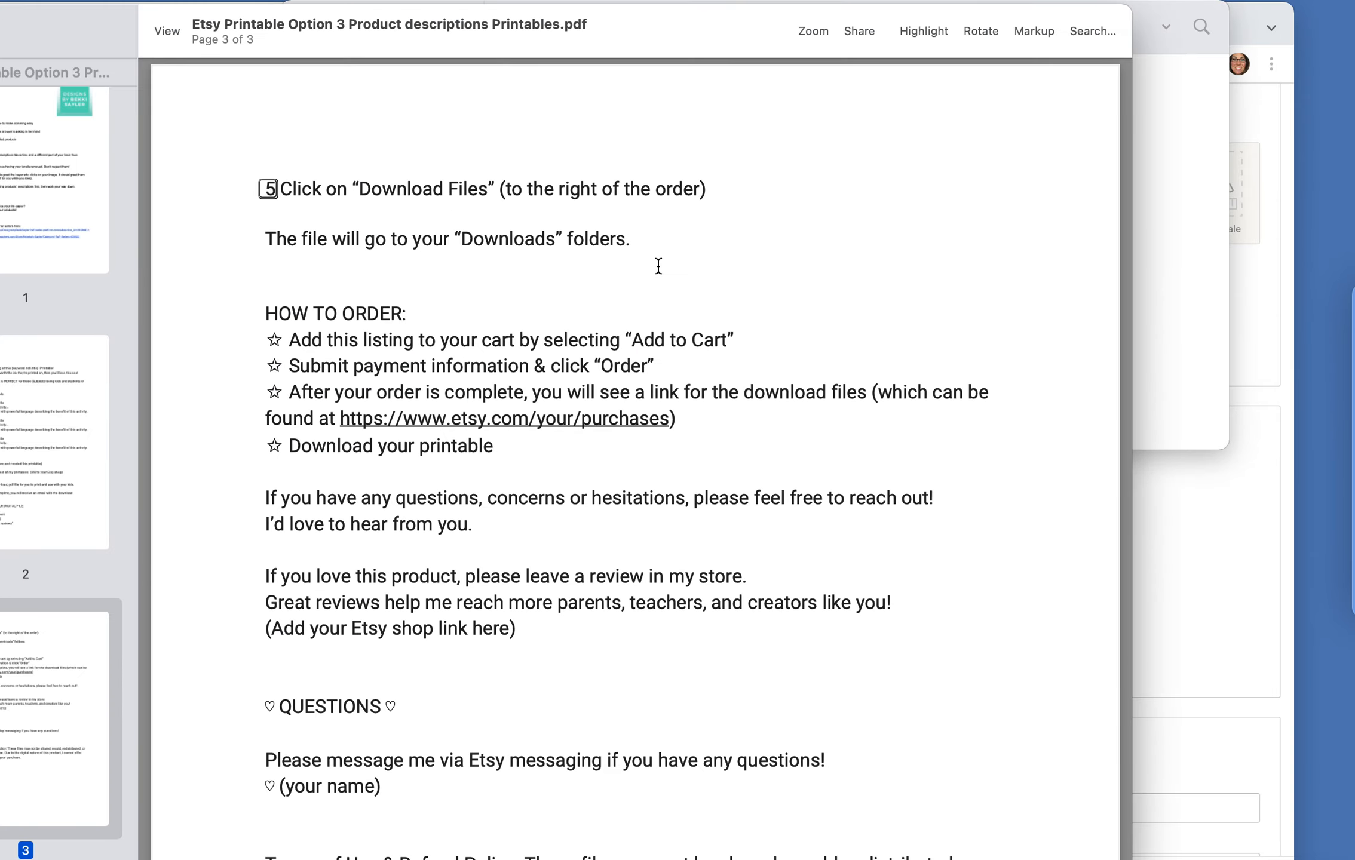
scroll(658, 266, up, 20)
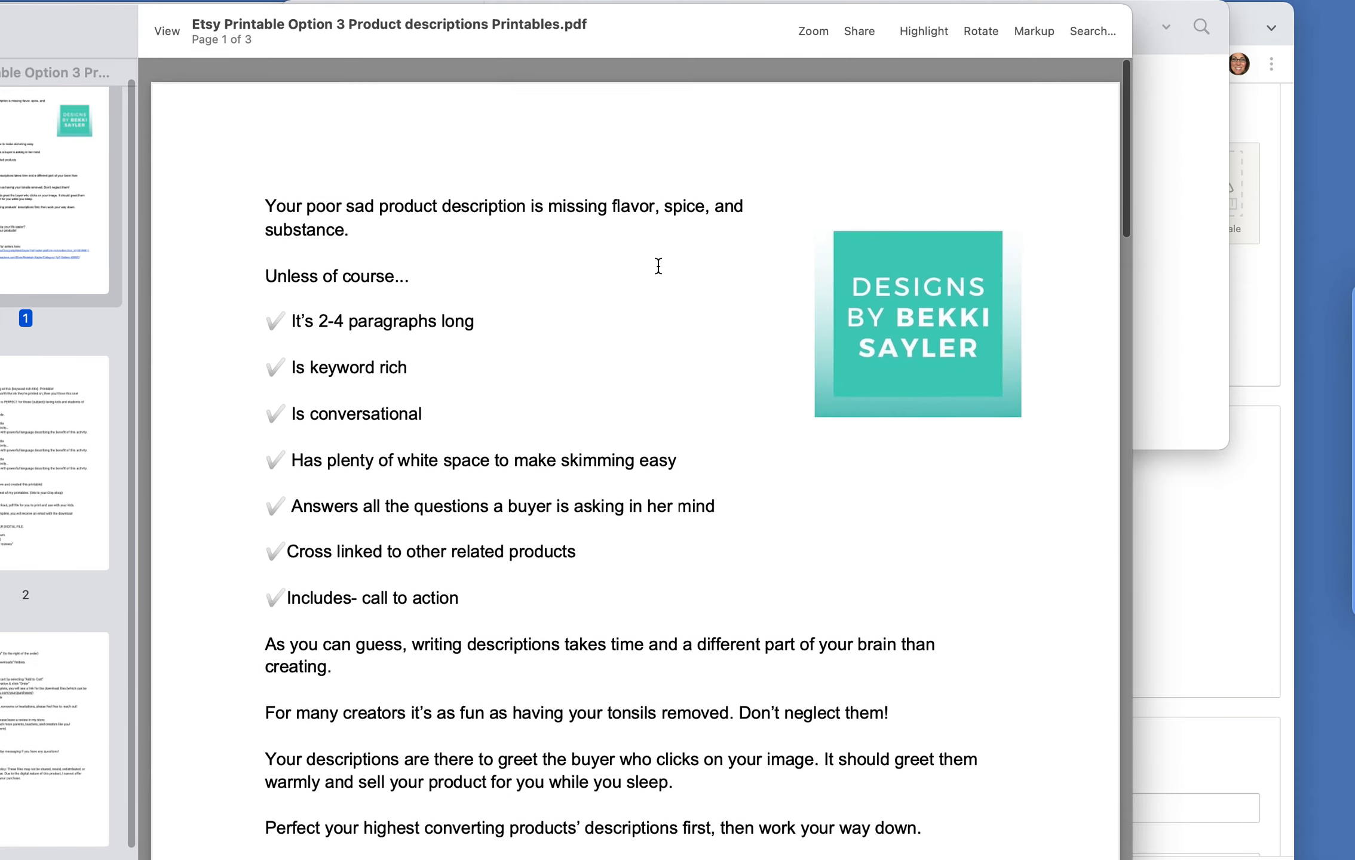
scroll(658, 266, down, 3)
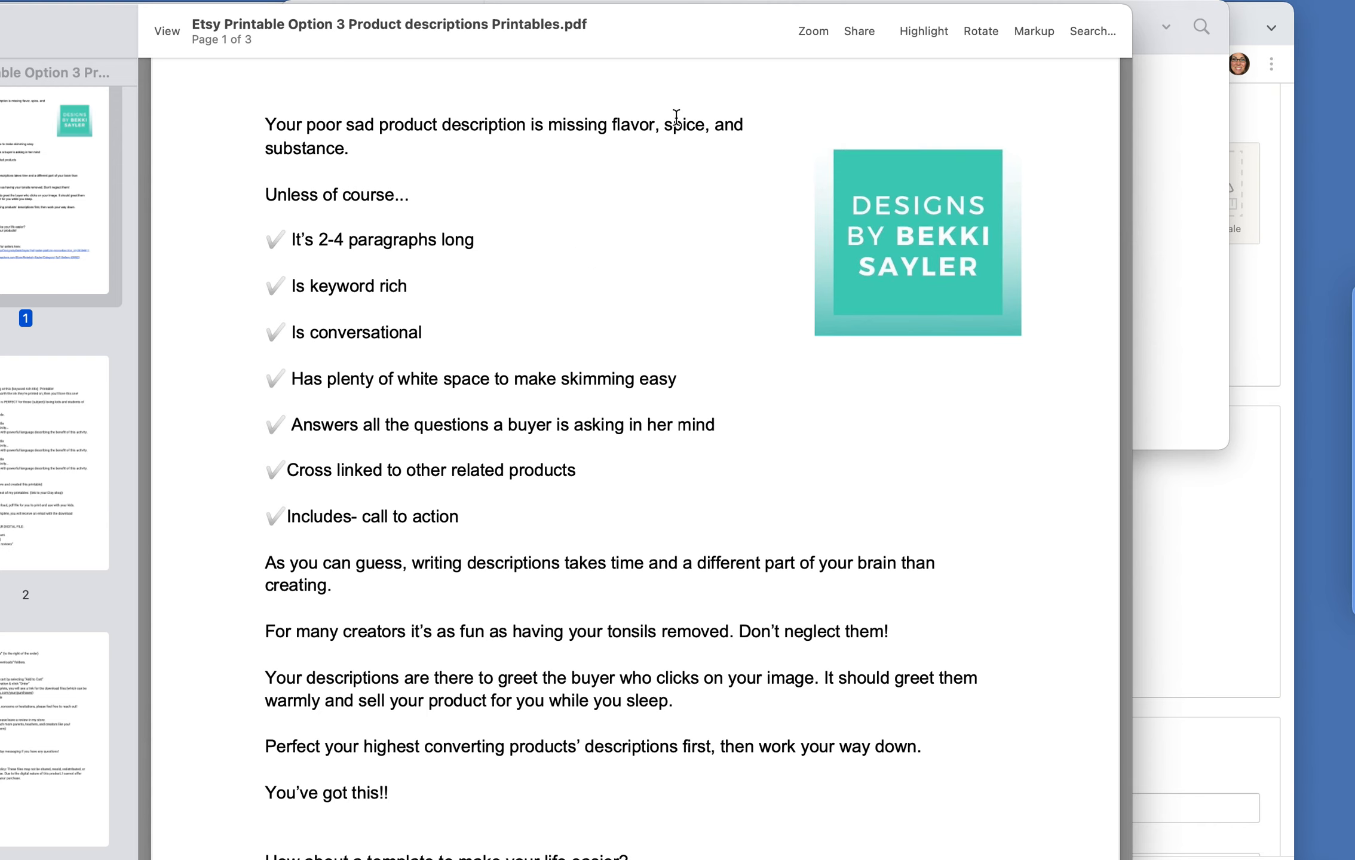
scroll(466, 338, down, 3)
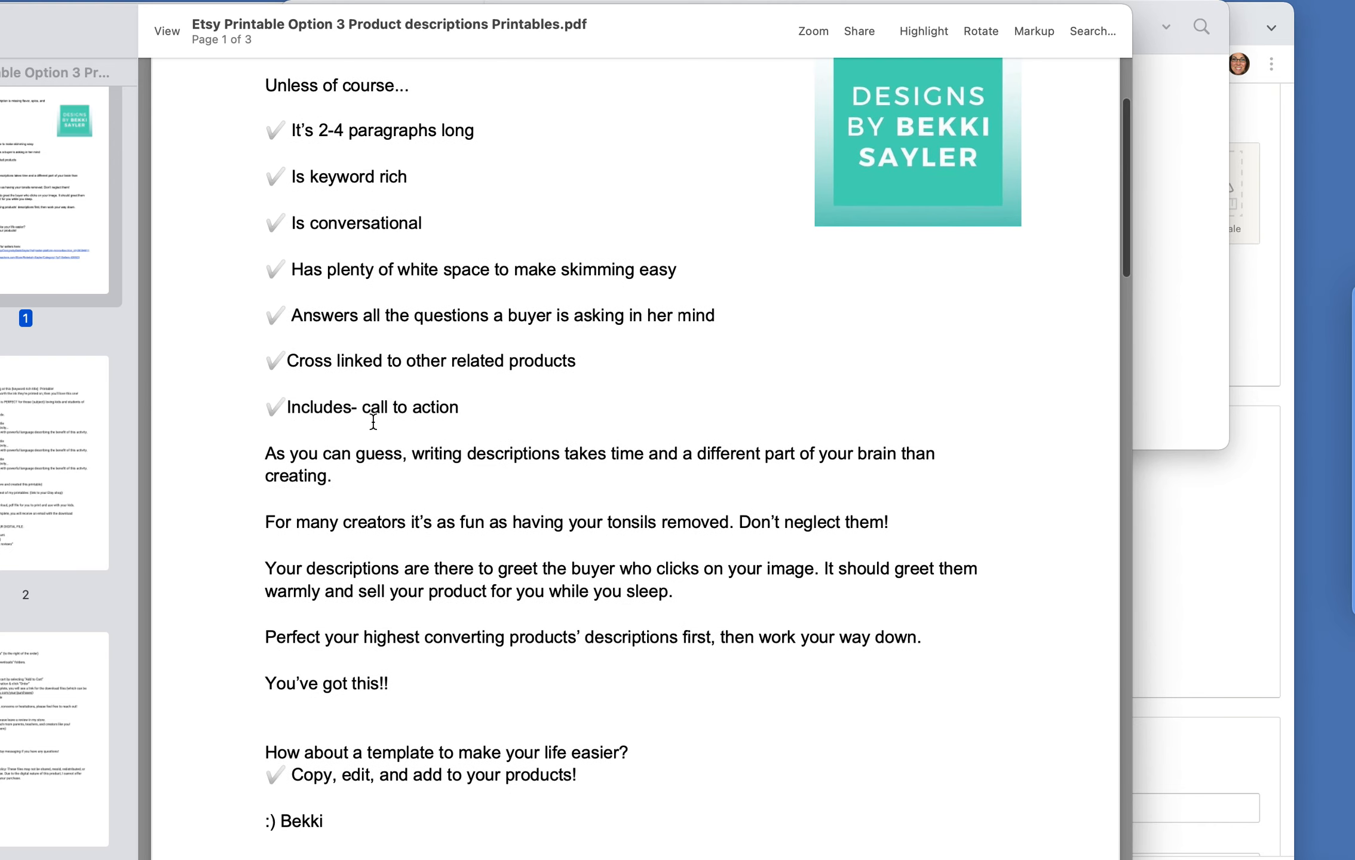
scroll(374, 421, up, 1)
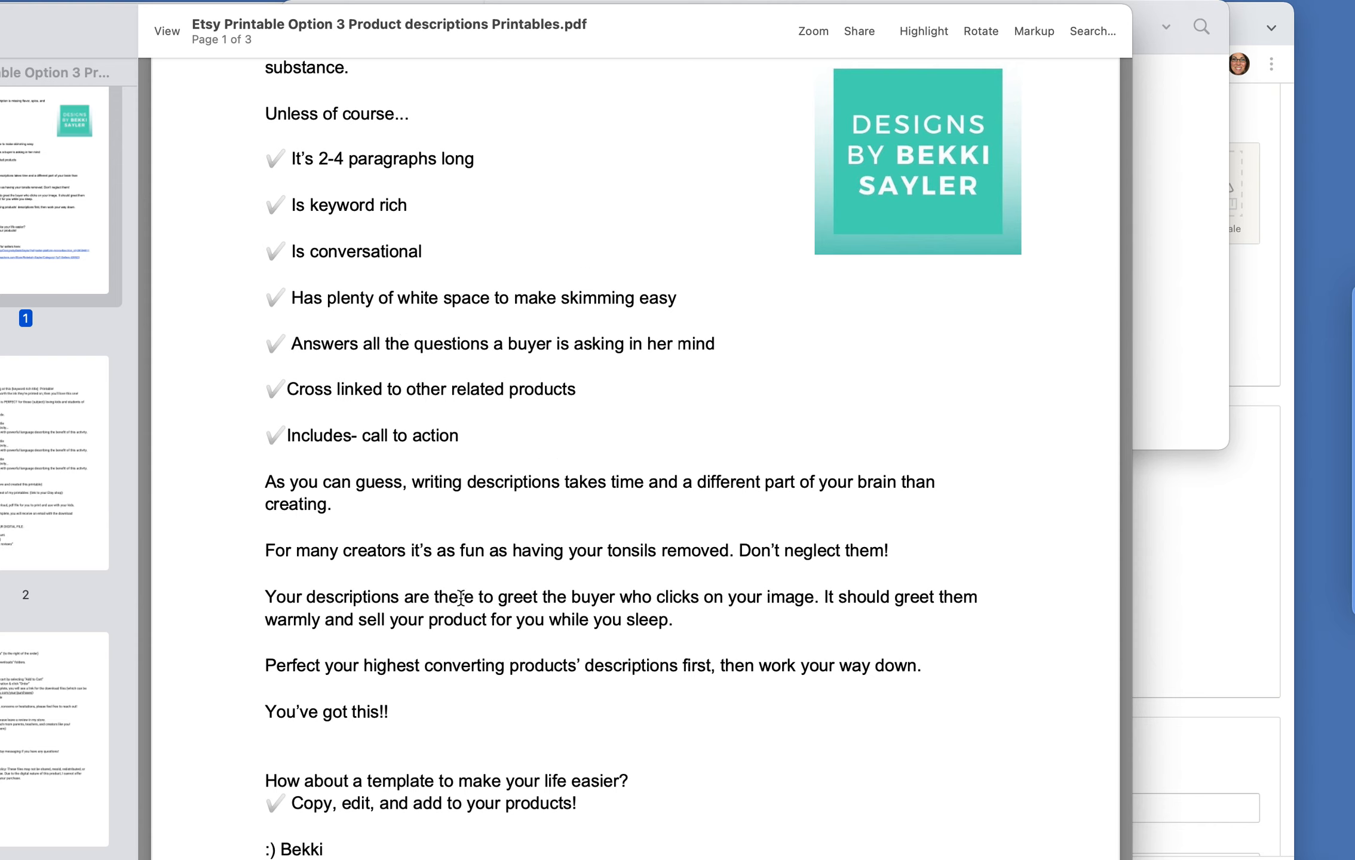
scroll(471, 697, down, 8)
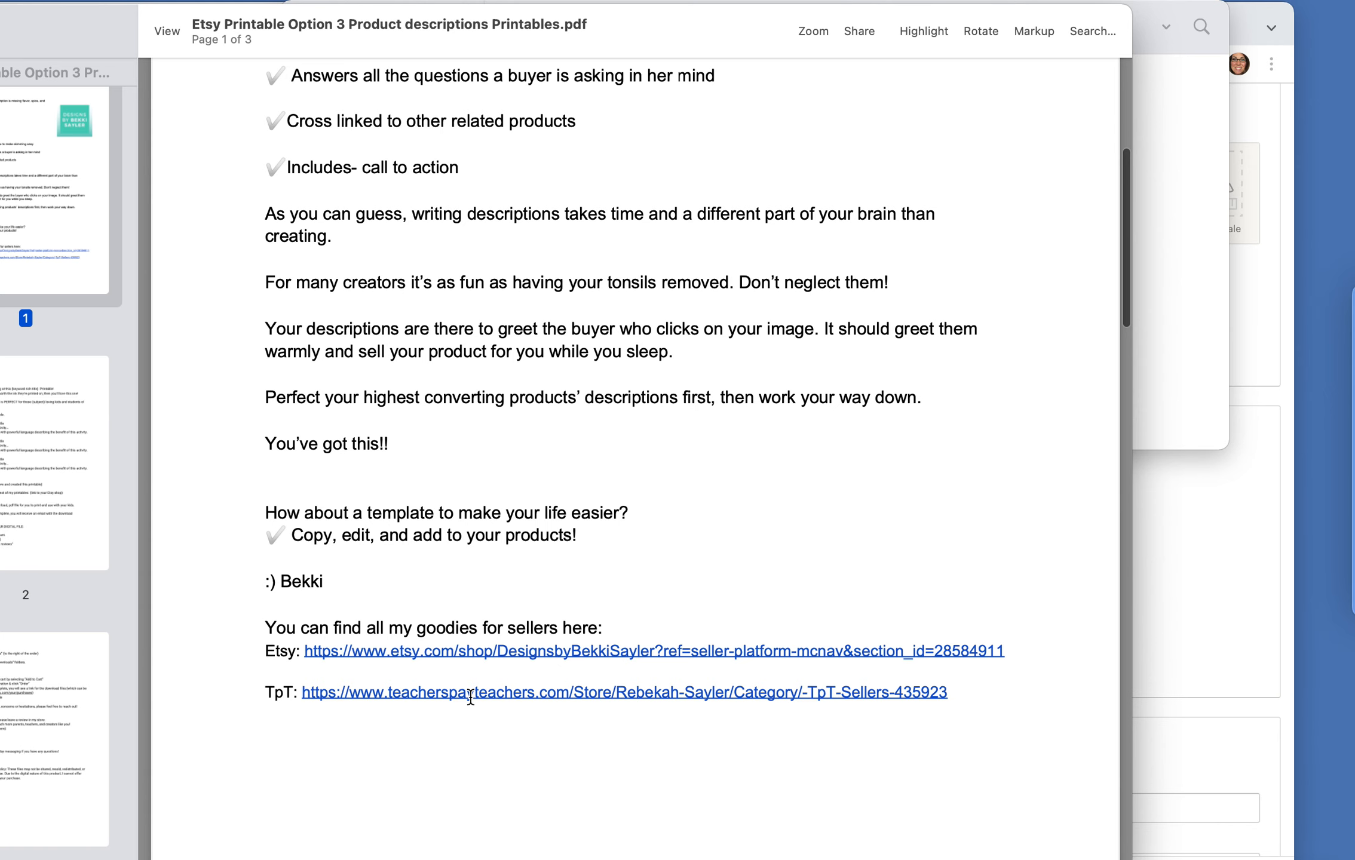
scroll(471, 697, down, 15)
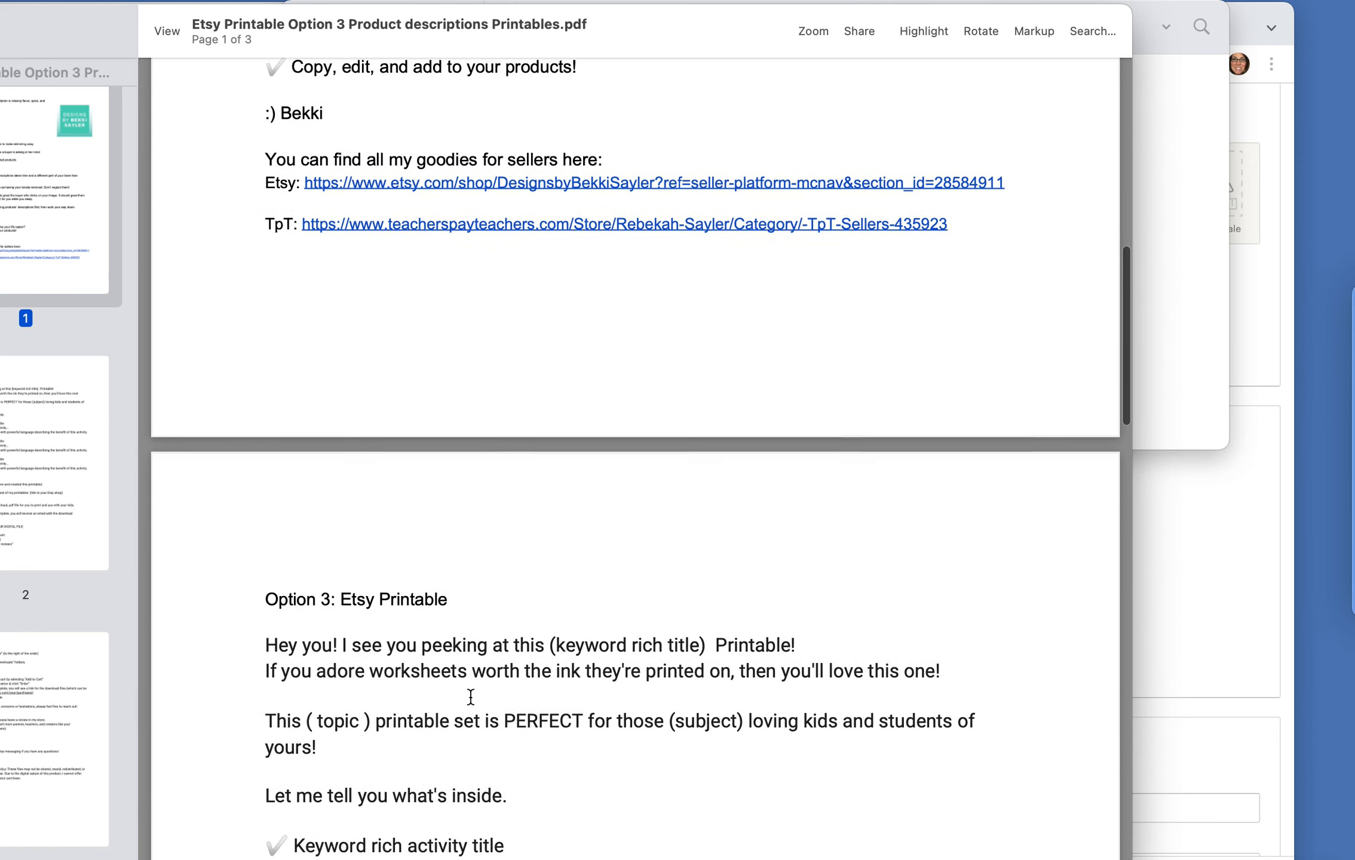
scroll(471, 698, down, 2)
scroll(471, 698, up, 1)
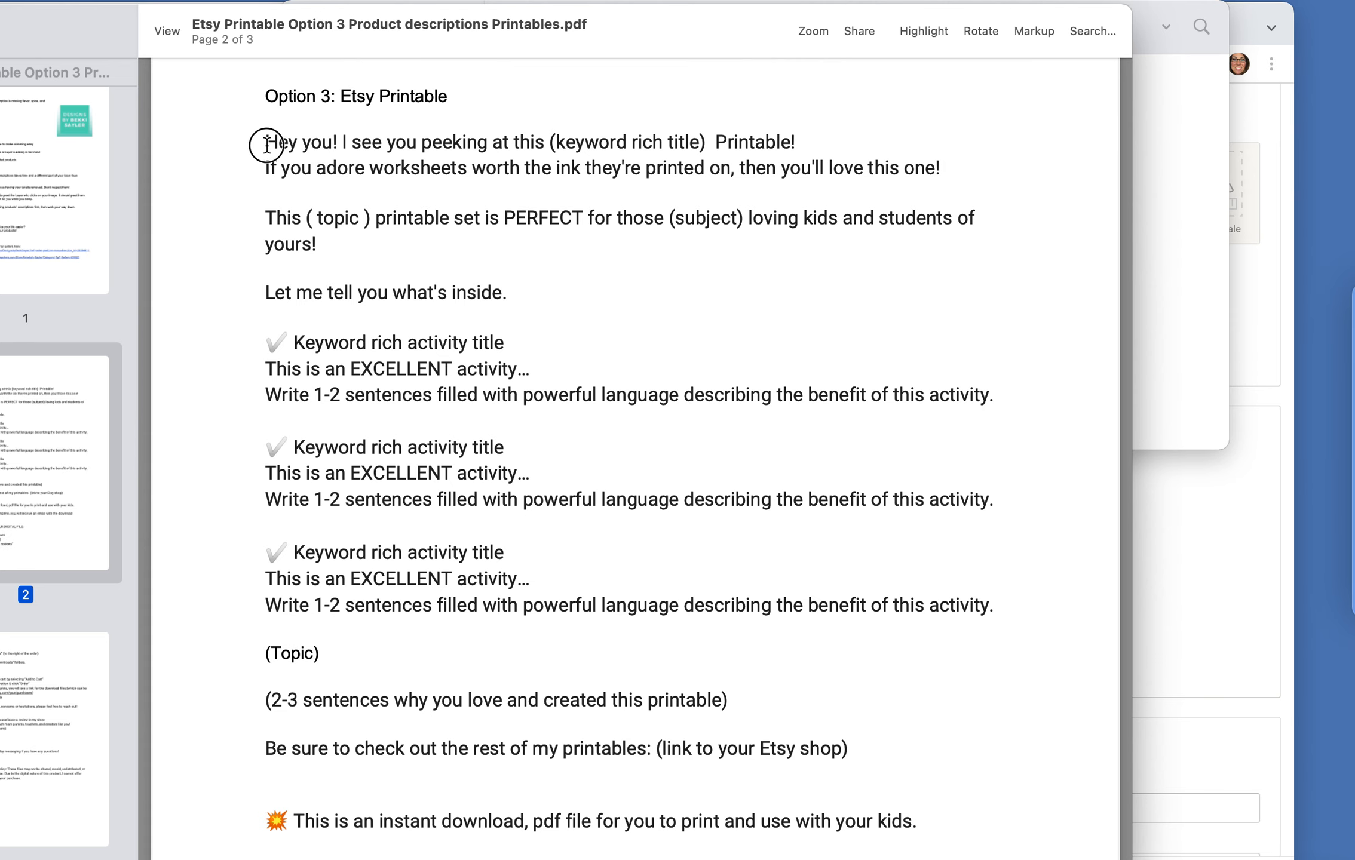
Copy the Option 3 template text from "Hey you!" through the refund policy into the Etsy listing's Description.
drag(263, 147, 843, 569)
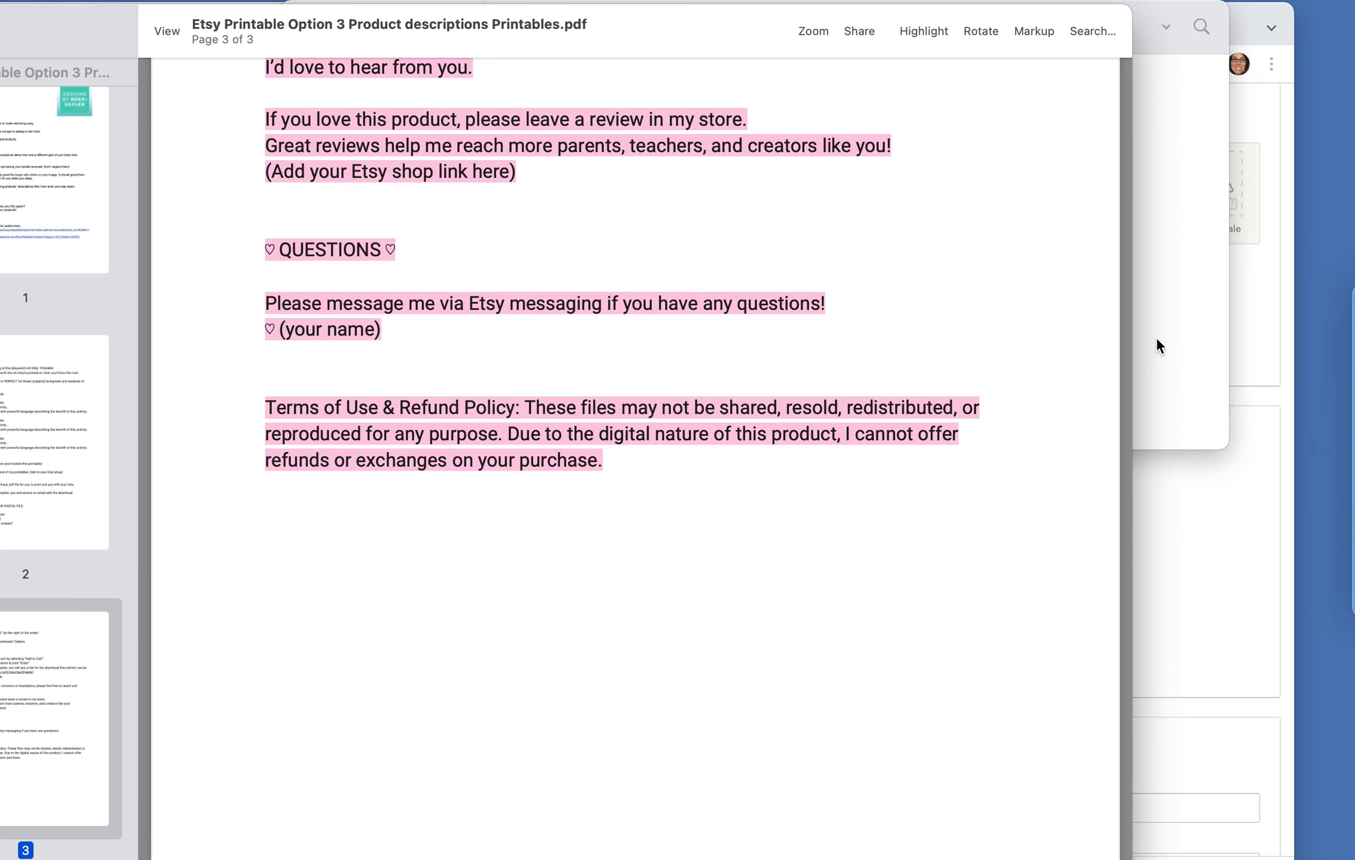
click(1183, 336)
click(1218, 589)
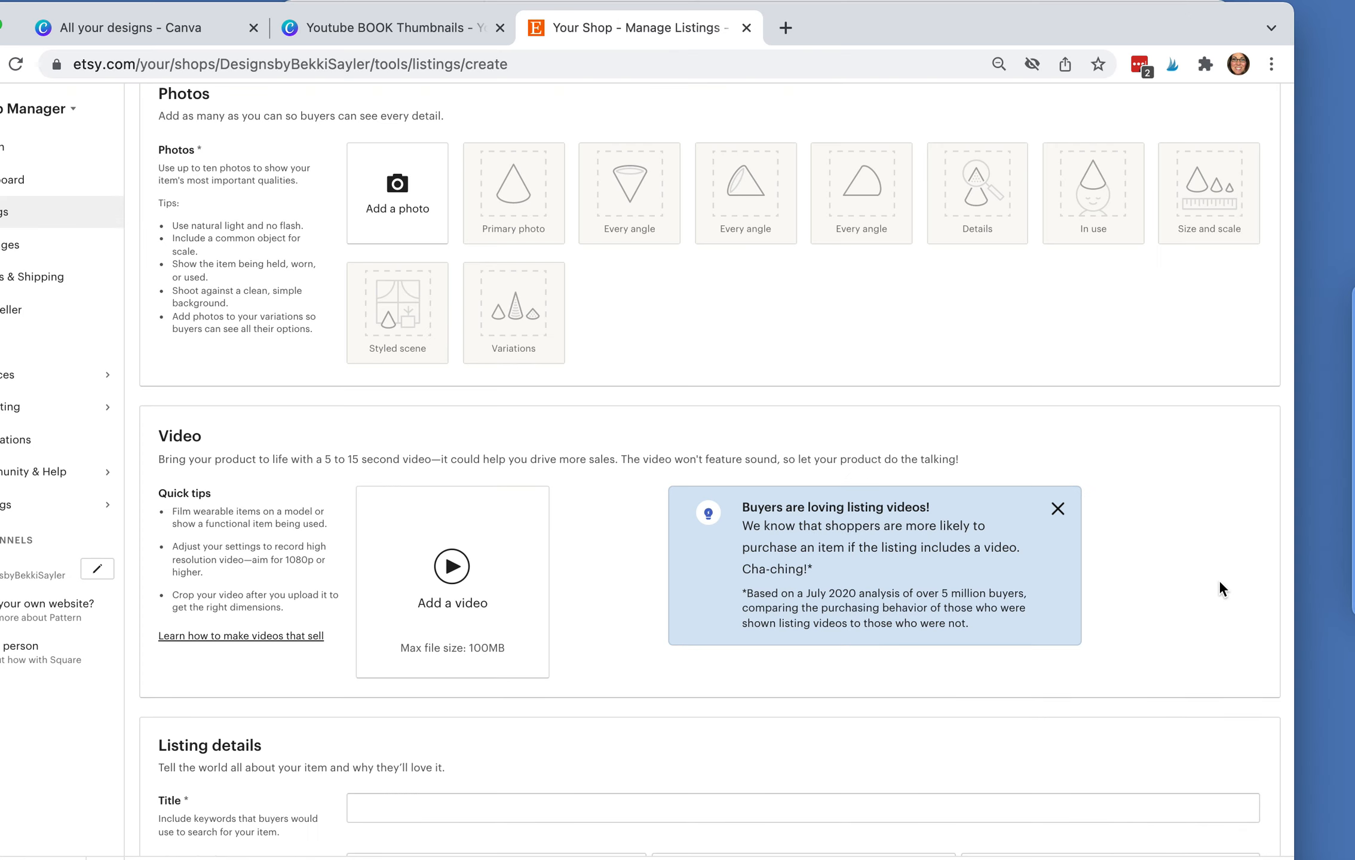
scroll(741, 629, down, 12)
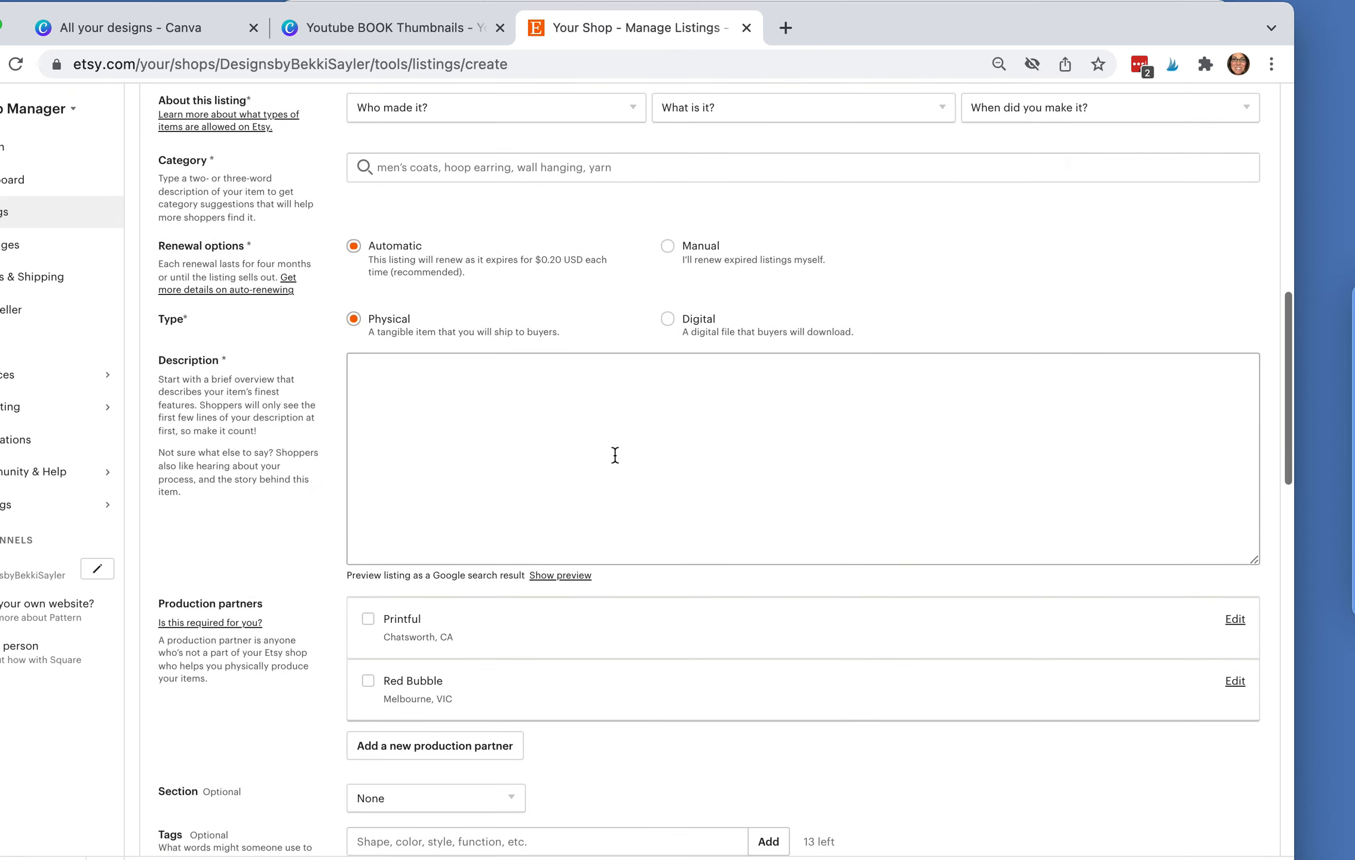
click(585, 376)
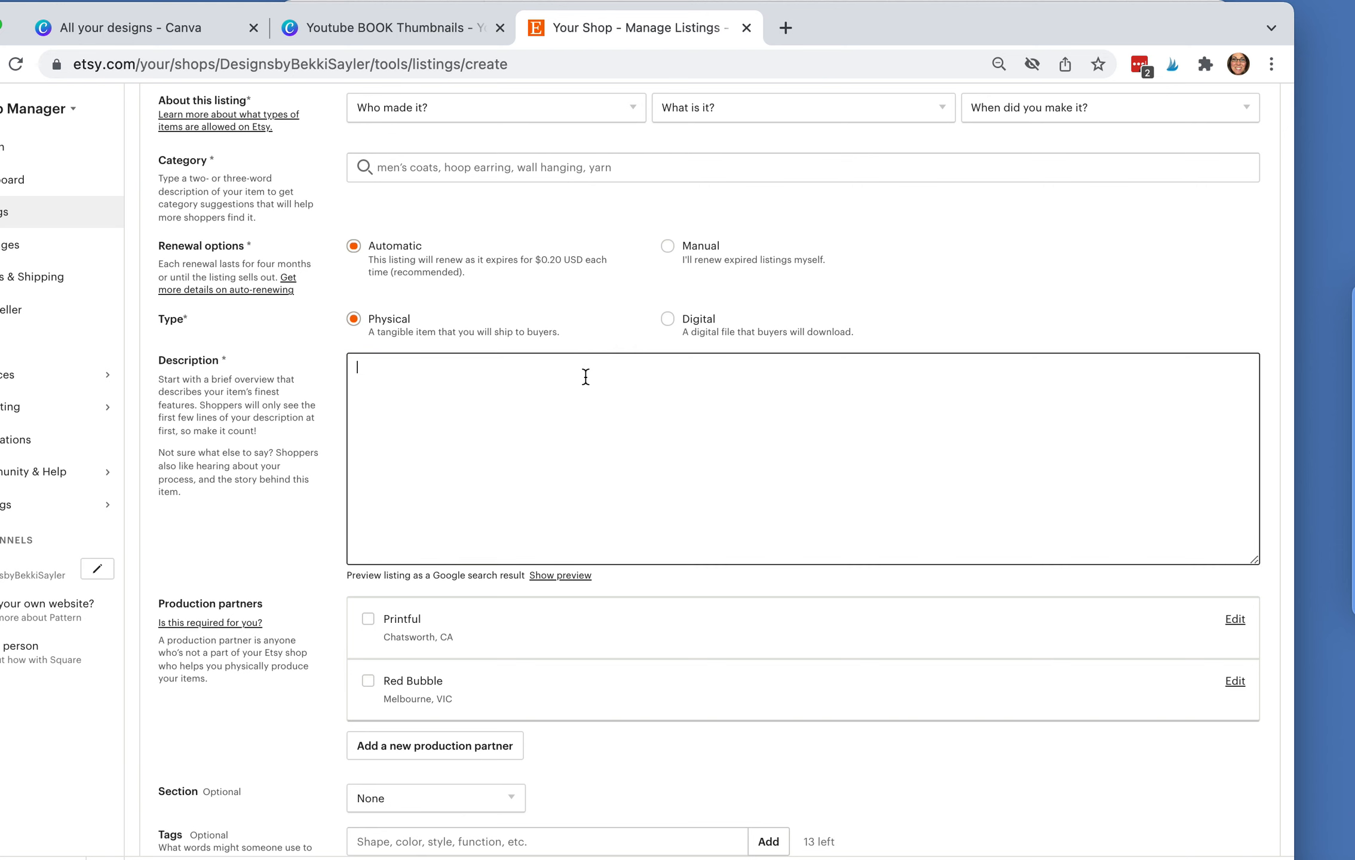
key(super+v)
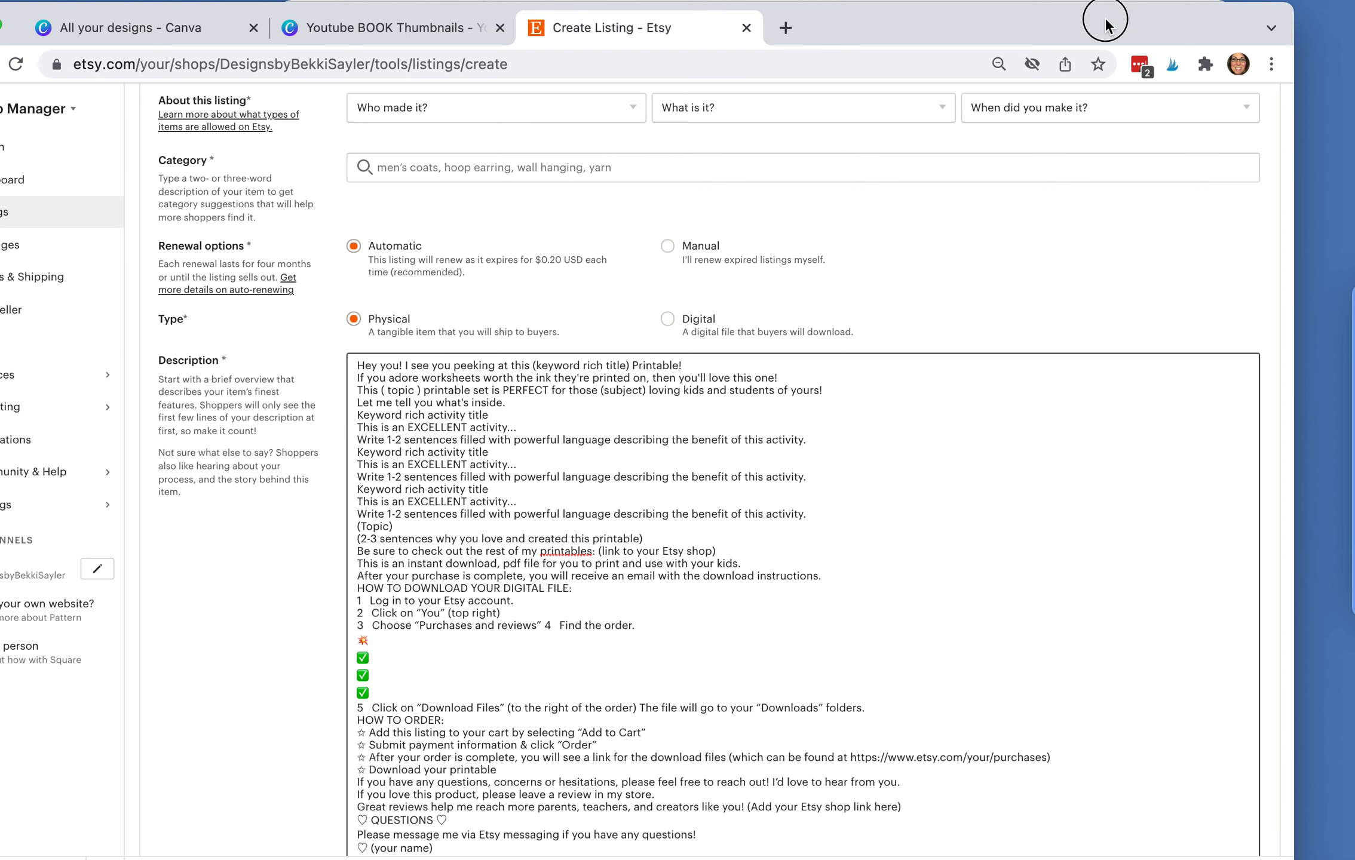
Close the DescriptionsTemplates folder window and bring the template PDF to the front.
drag(1104, 24, 999, 307)
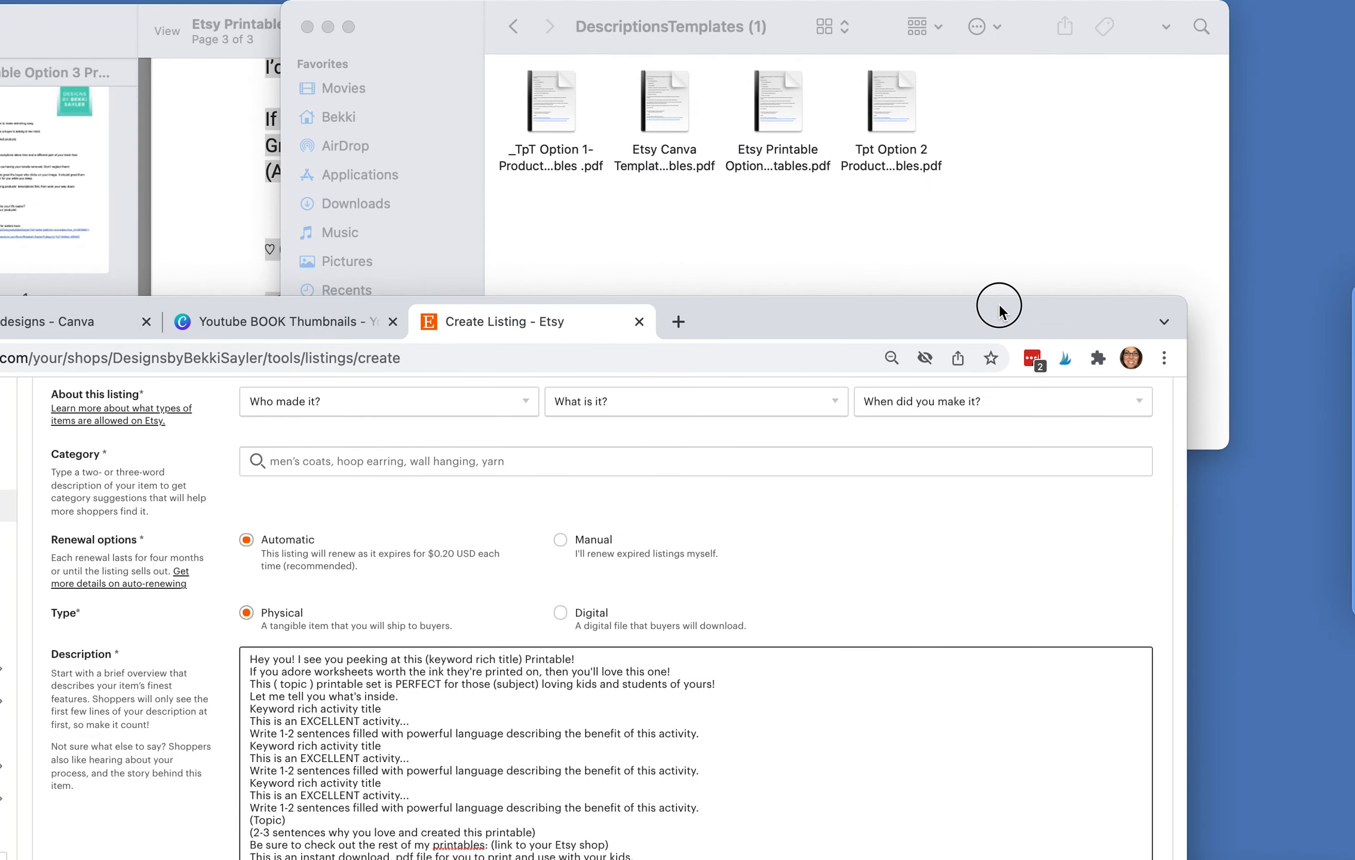
click(307, 27)
click(617, 212)
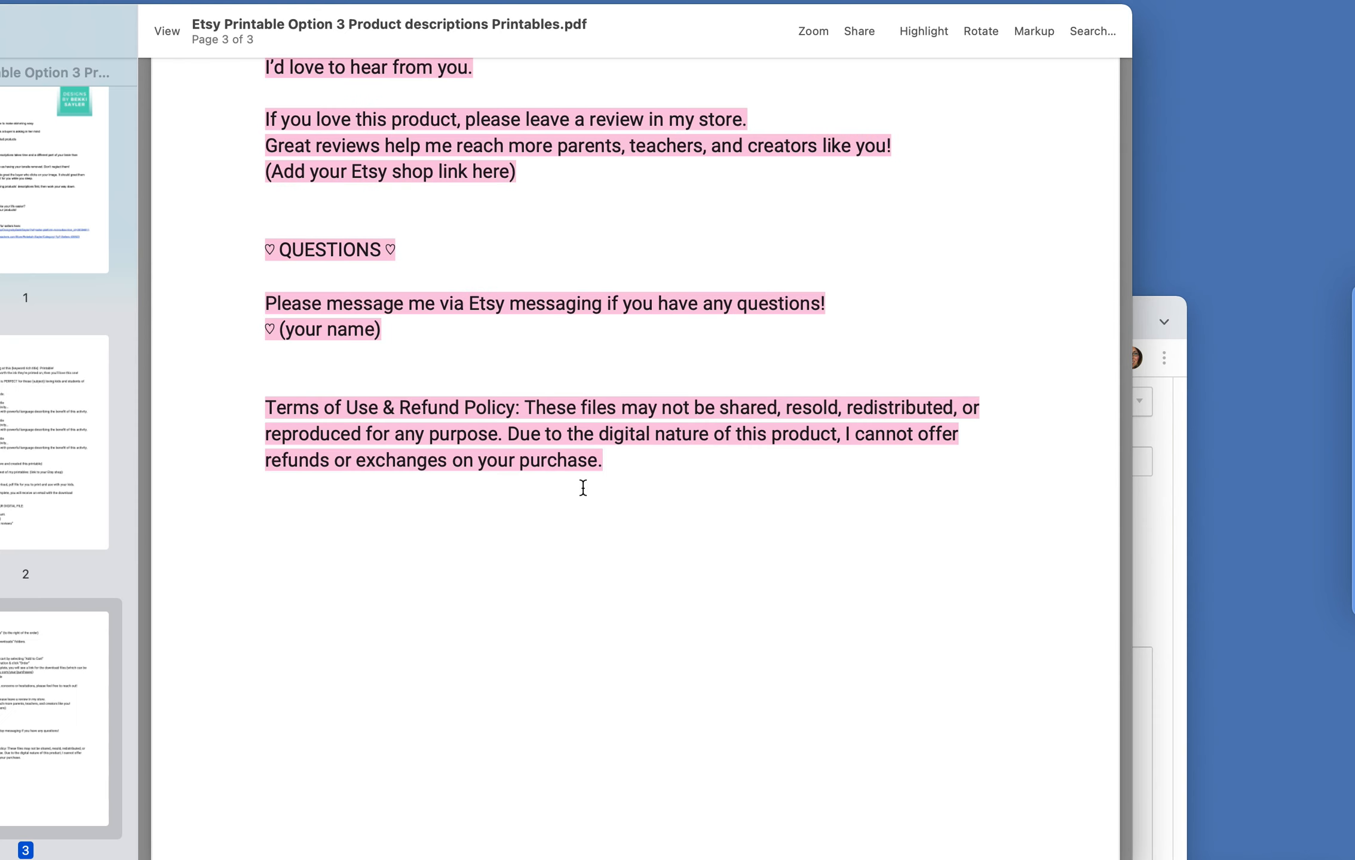
Examine the original spacing of the download instructions and activity sections on page 2 of the PDF.
scroll(583, 487, up, 10)
click(602, 475)
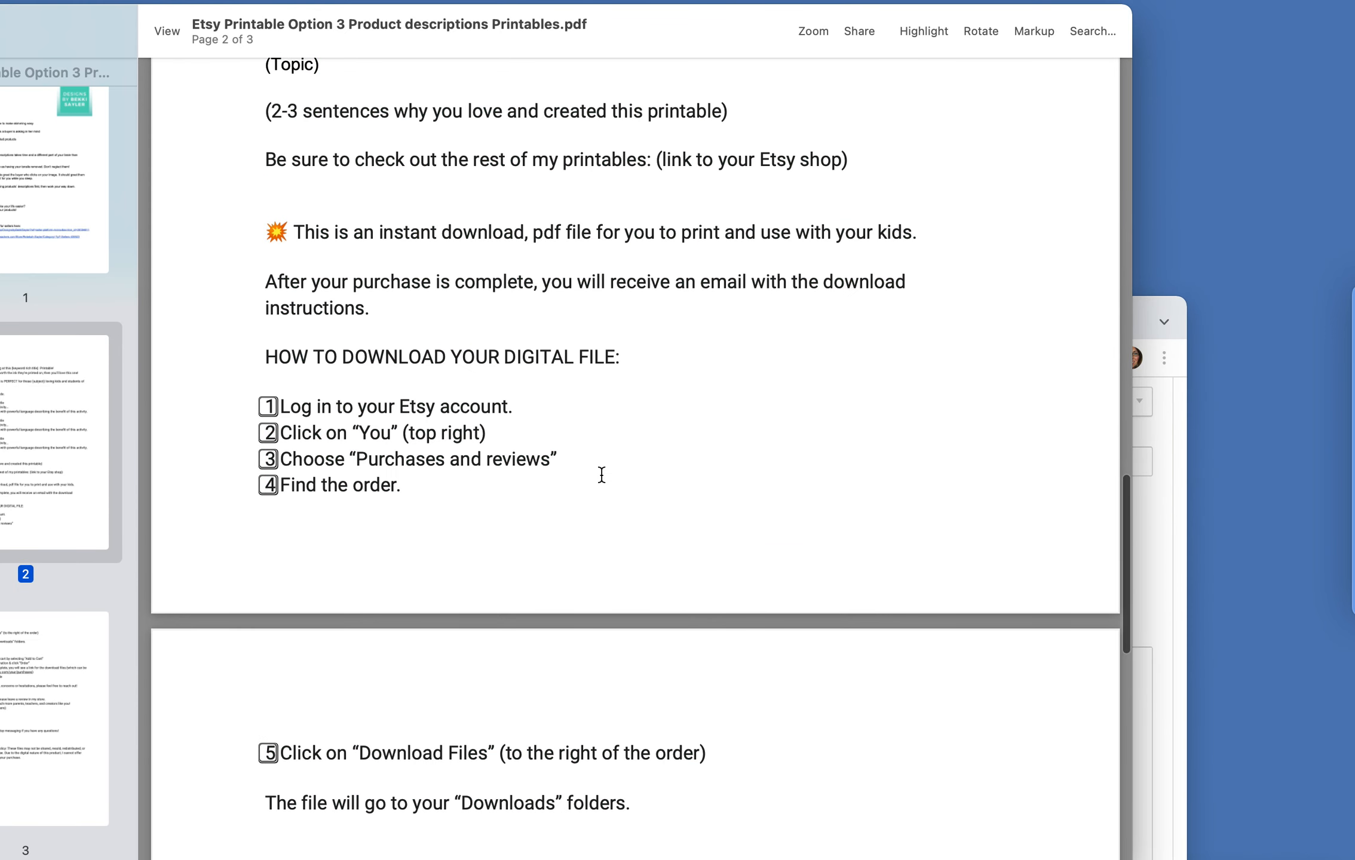
drag(274, 231, 401, 486)
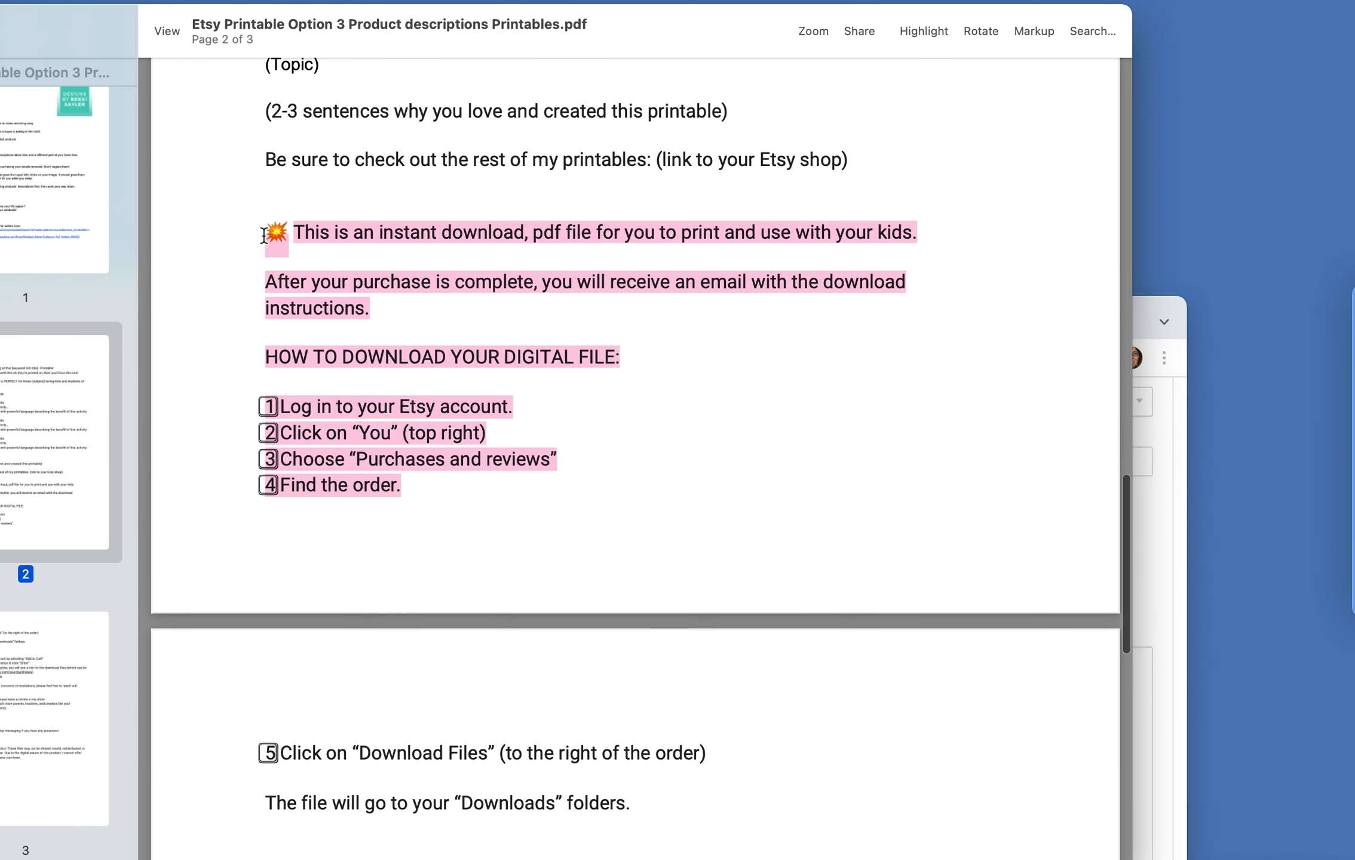
click(279, 394)
scroll(397, 394, up, 5)
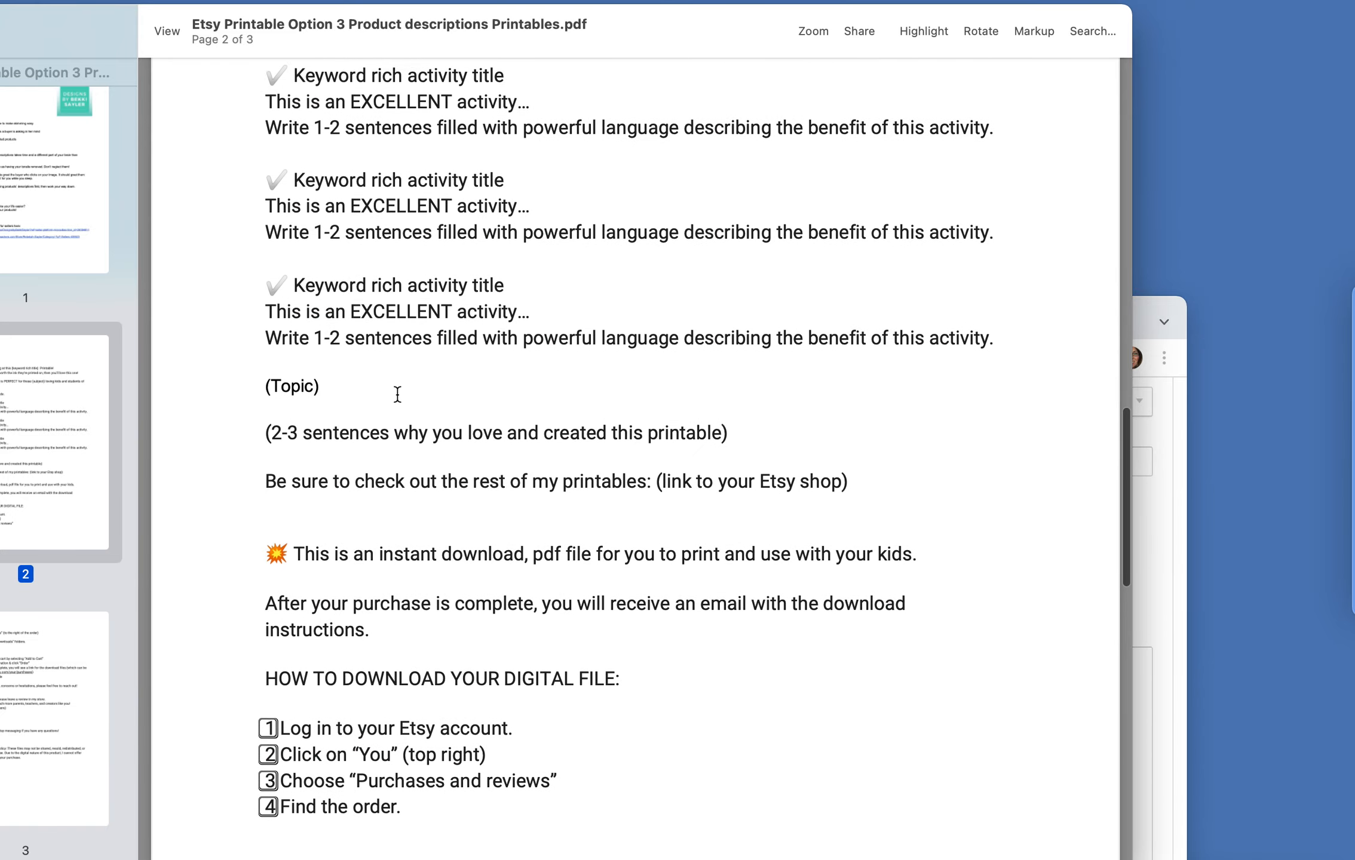
Arrange the Etsy listing and the PDF side by side, with the PDF showing the start of the Option 3 template.
drag(624, 24, 1286, 33)
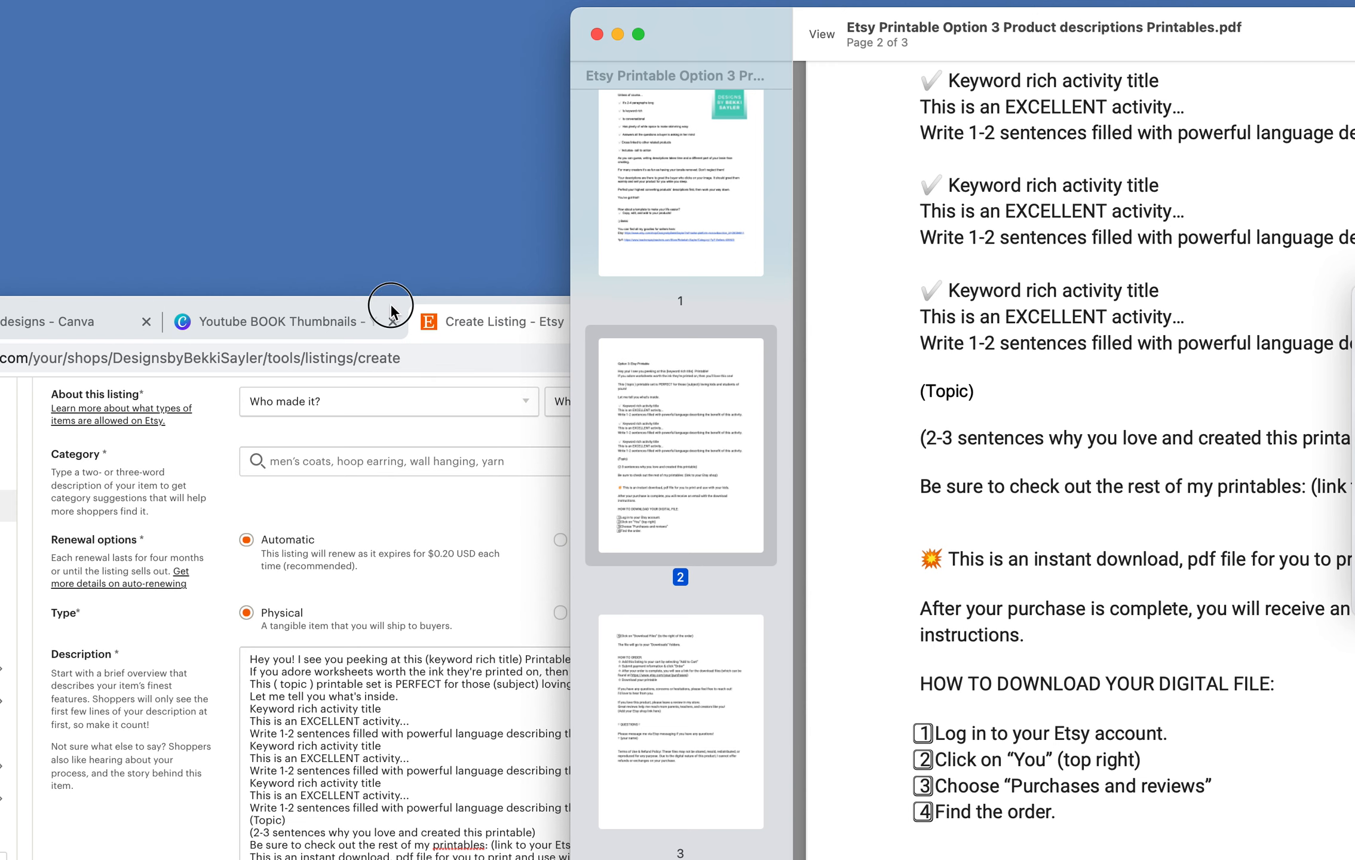
drag(391, 306, 321, 13)
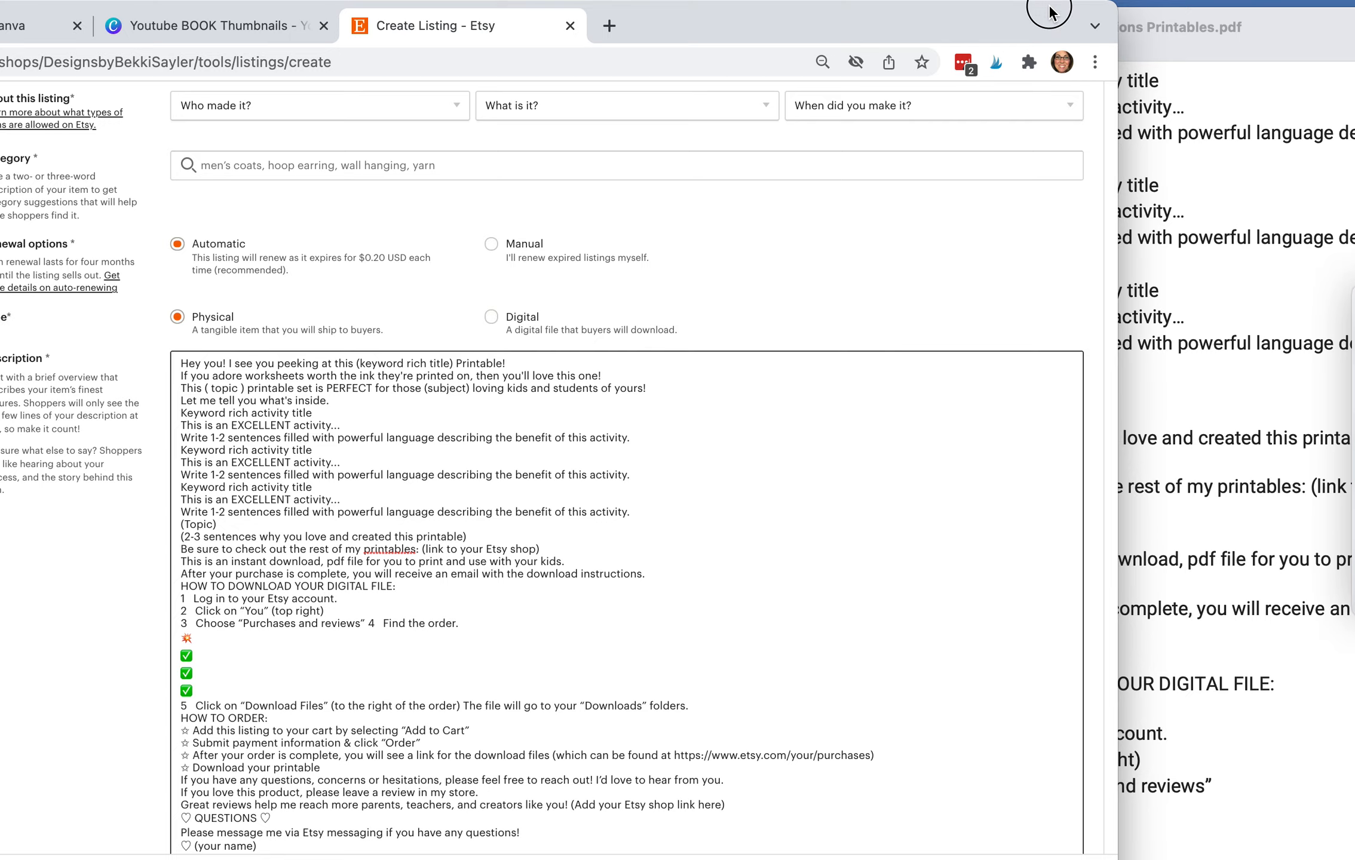
drag(1049, 9, 892, 8)
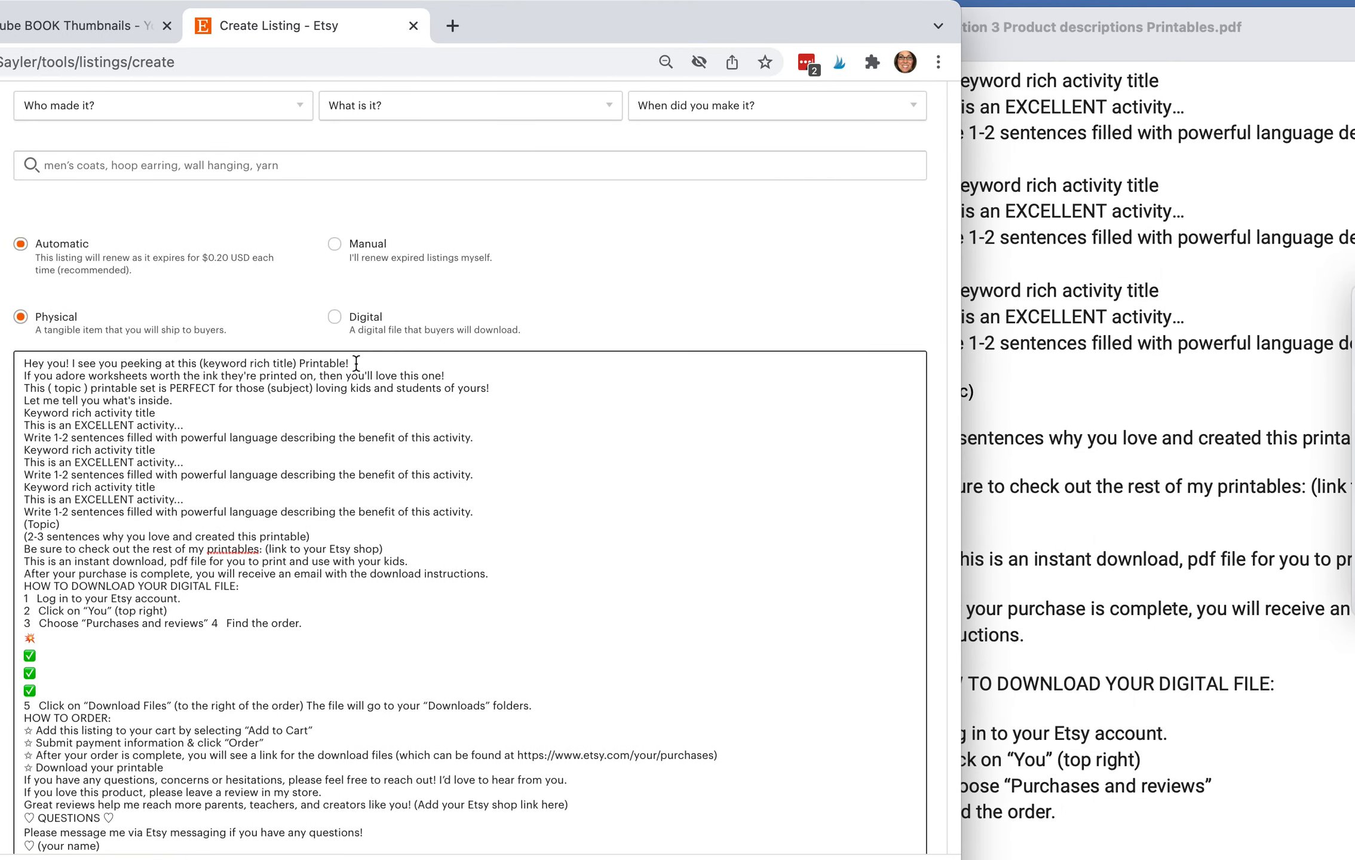
scroll(1148, 257, up, 10)
scroll(1147, 253, up, 5)
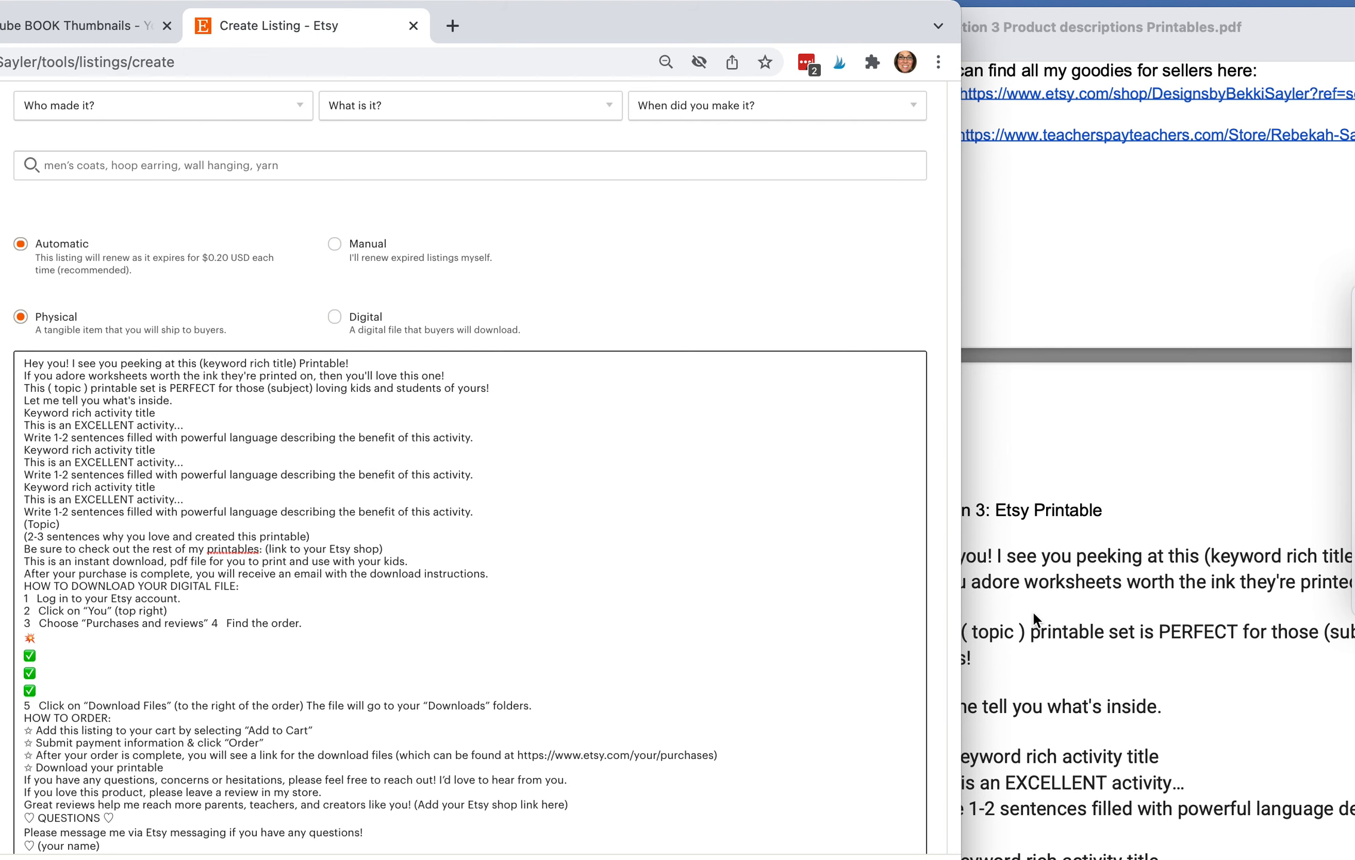
scroll(1033, 611, down, 4)
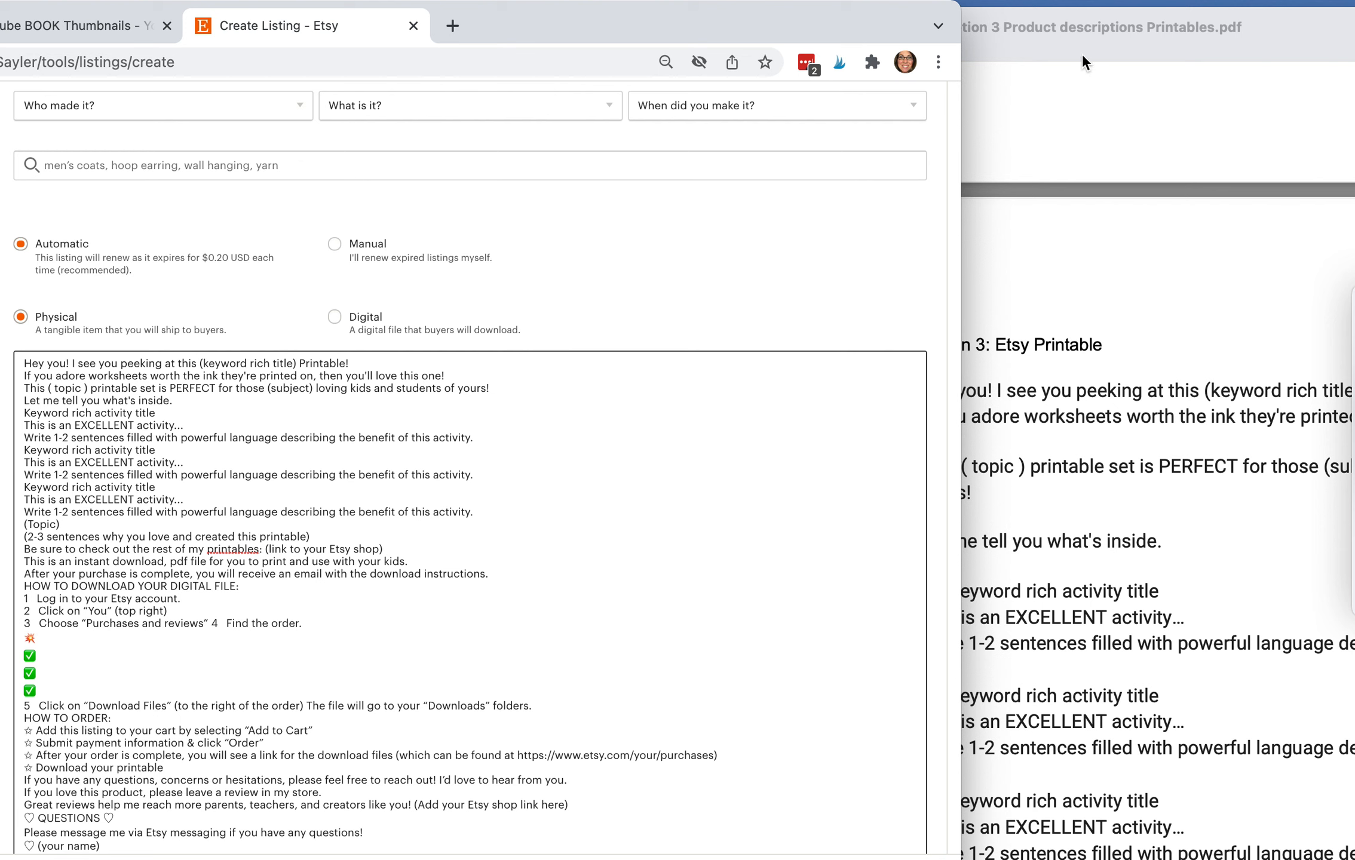
drag(1094, 20, 1345, 9)
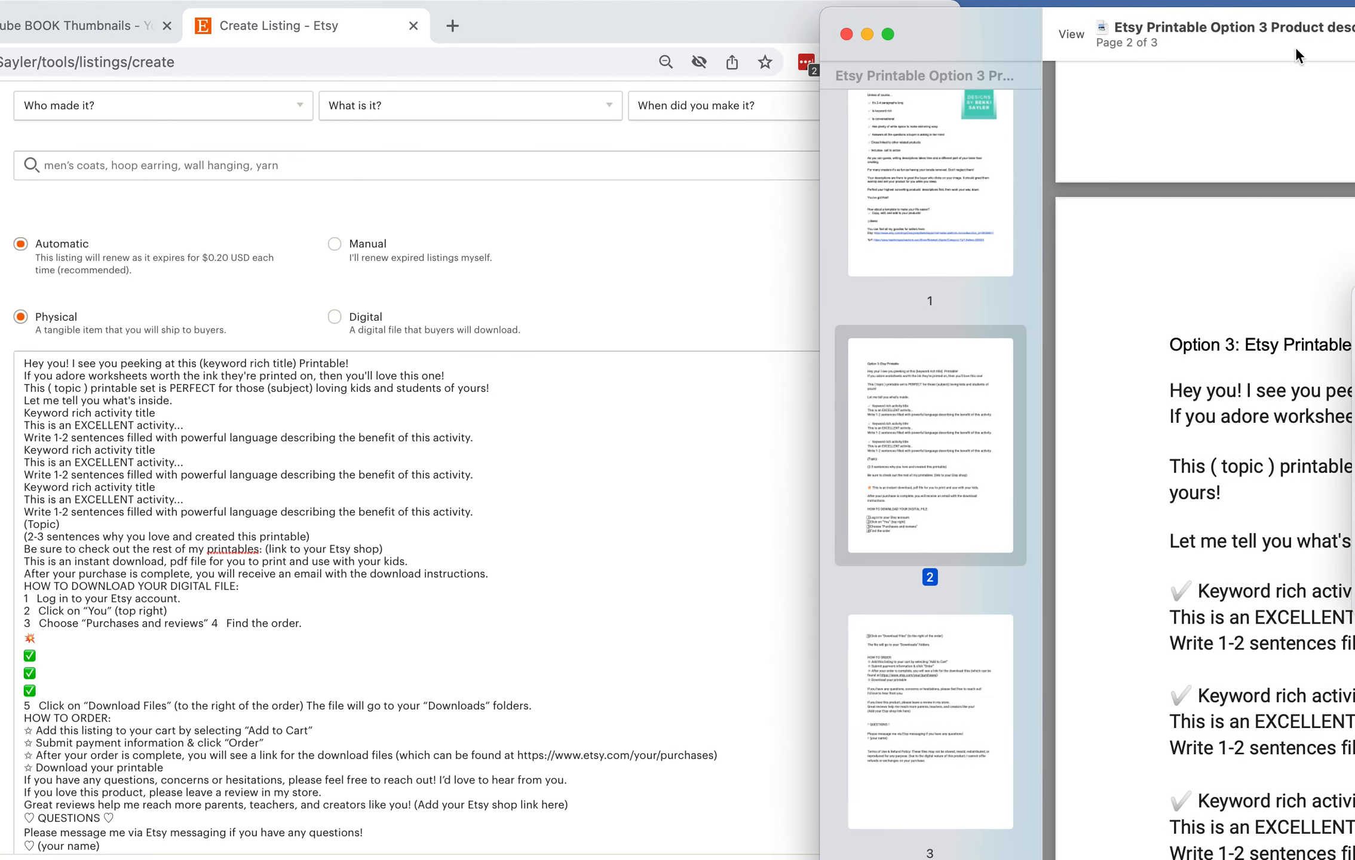
Insert blank lines before "This ( topic ) printable set" and "Let me tell you what's inside" in the listing description.
click(24, 385)
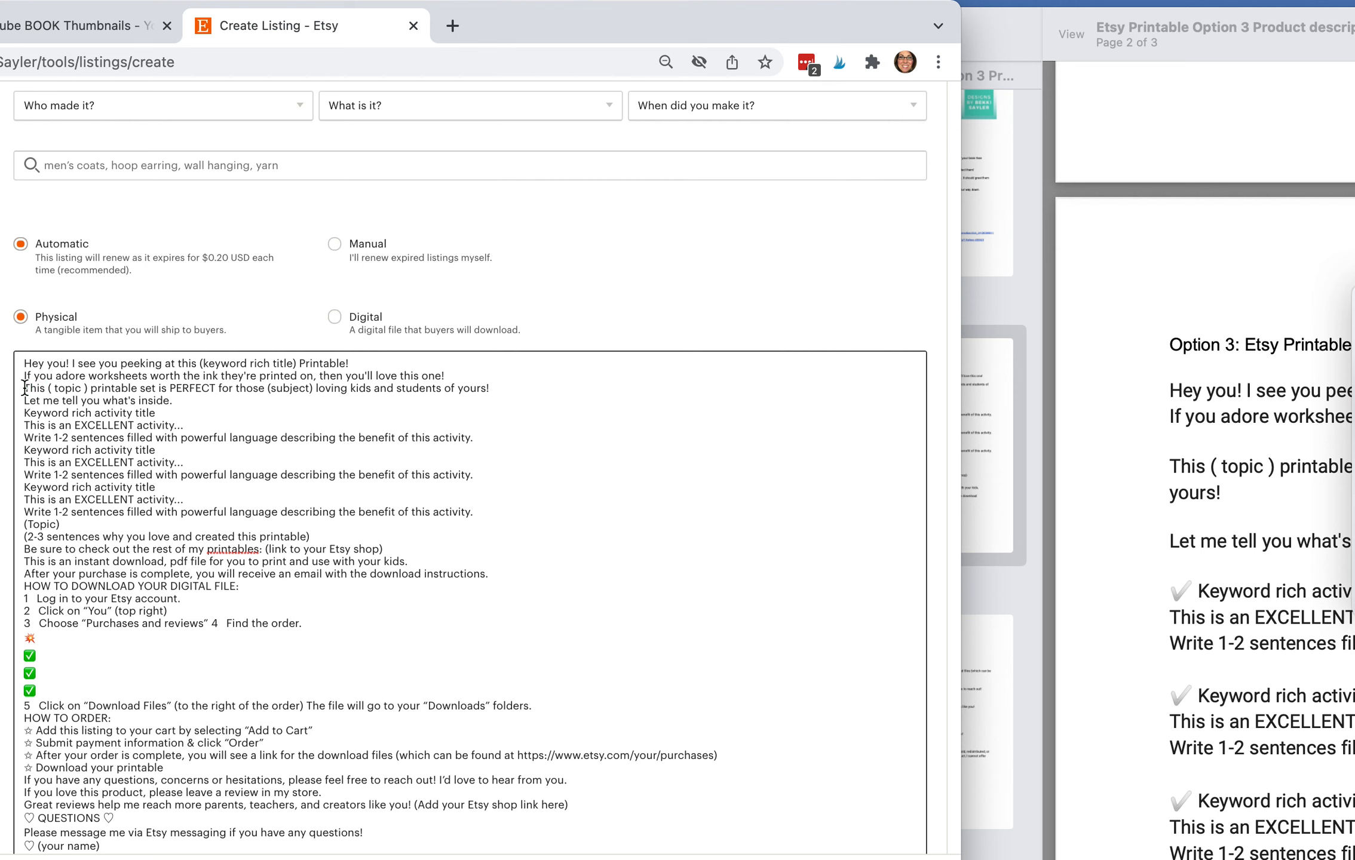
key(Return)
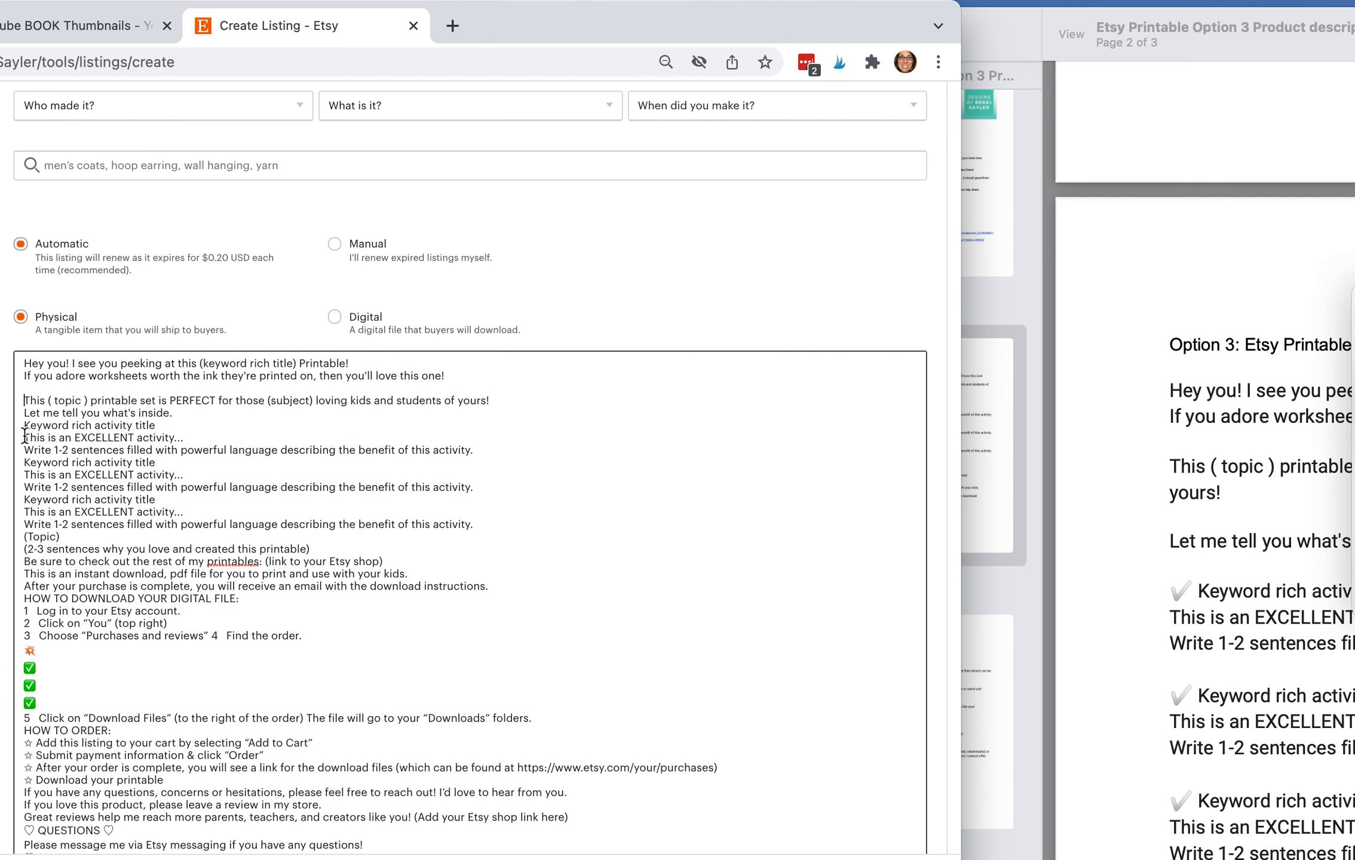
click(25, 414)
key(Return)
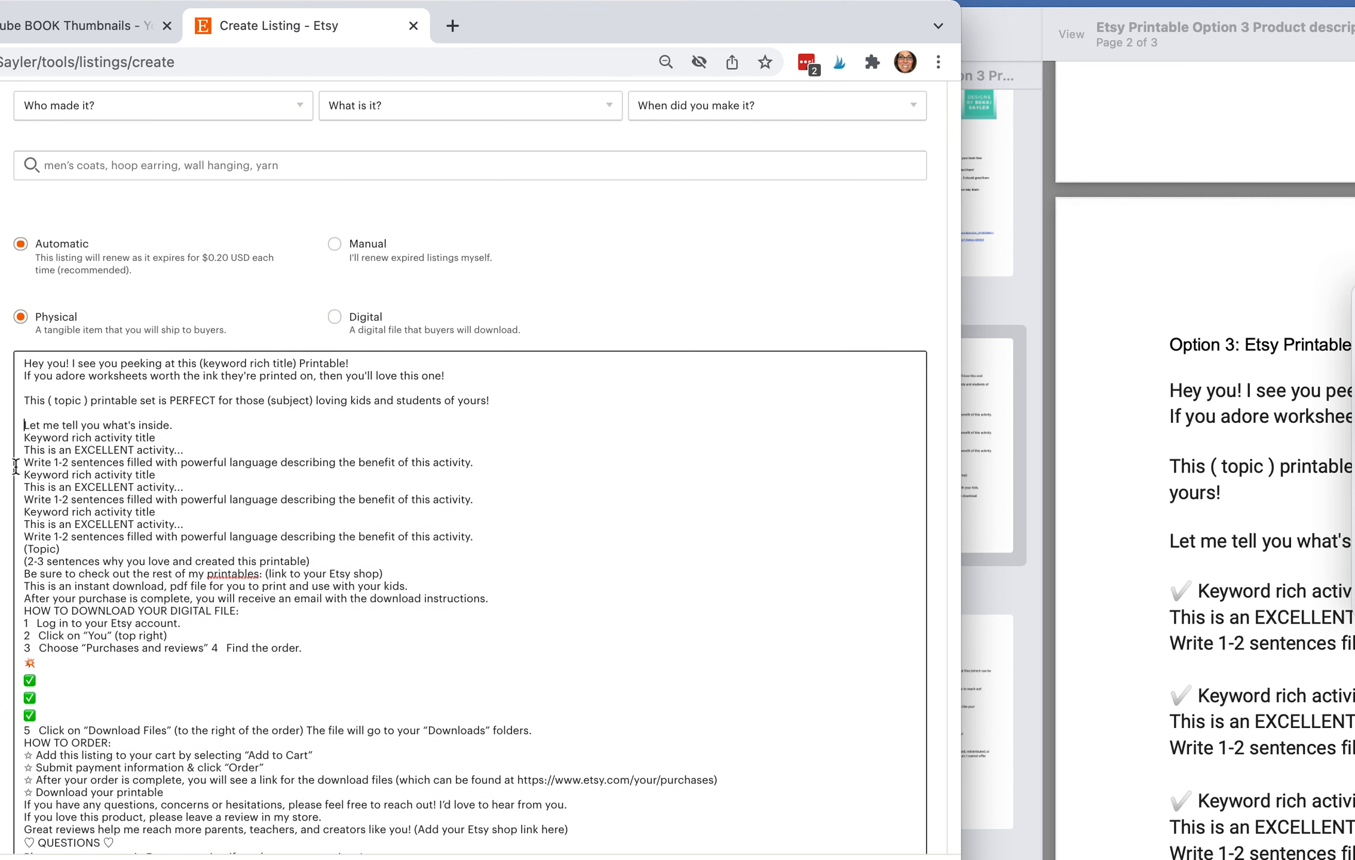
Insert a blank line before each of the three "Keyword rich activity title" sections in the description.
click(24, 440)
key(Return)
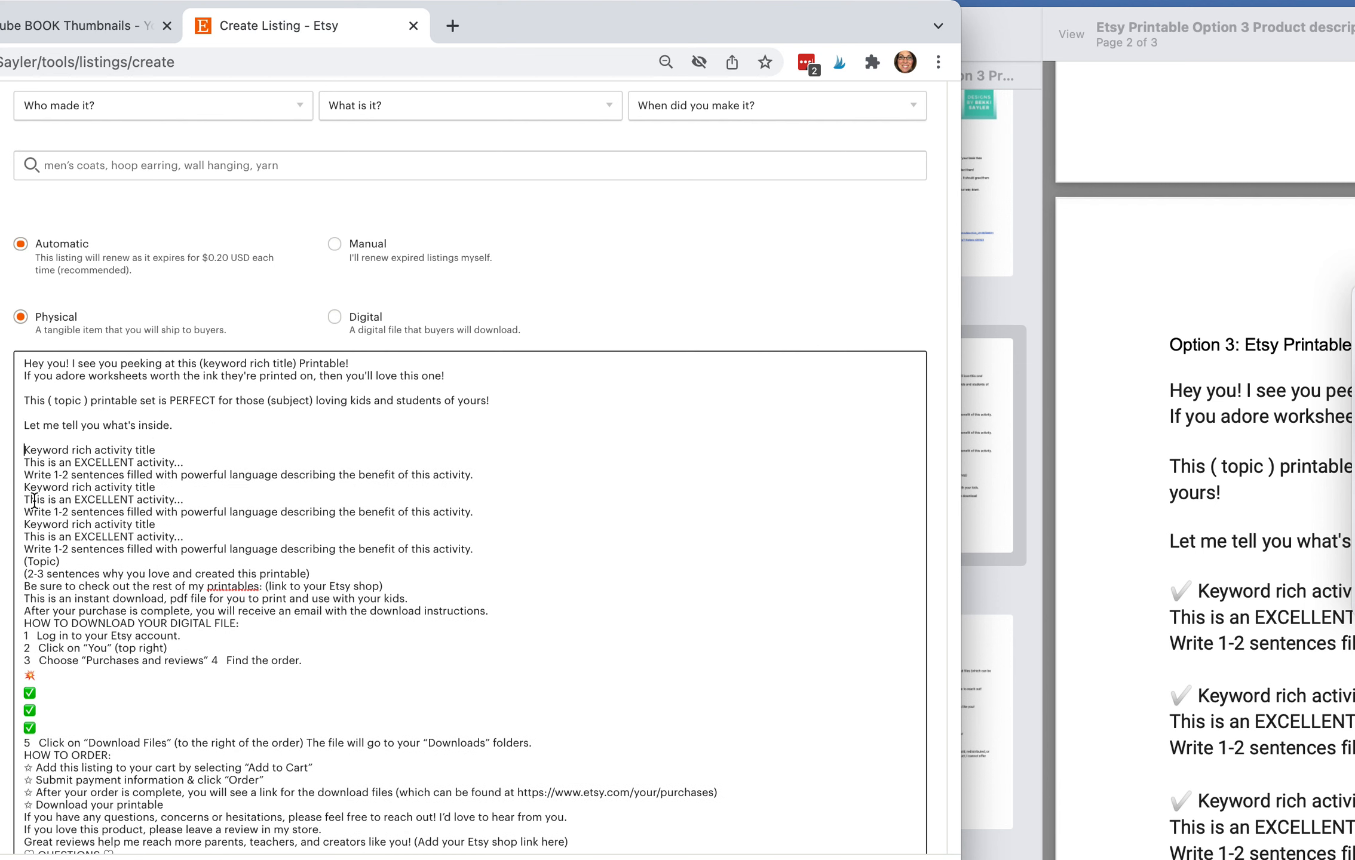
key(Return)
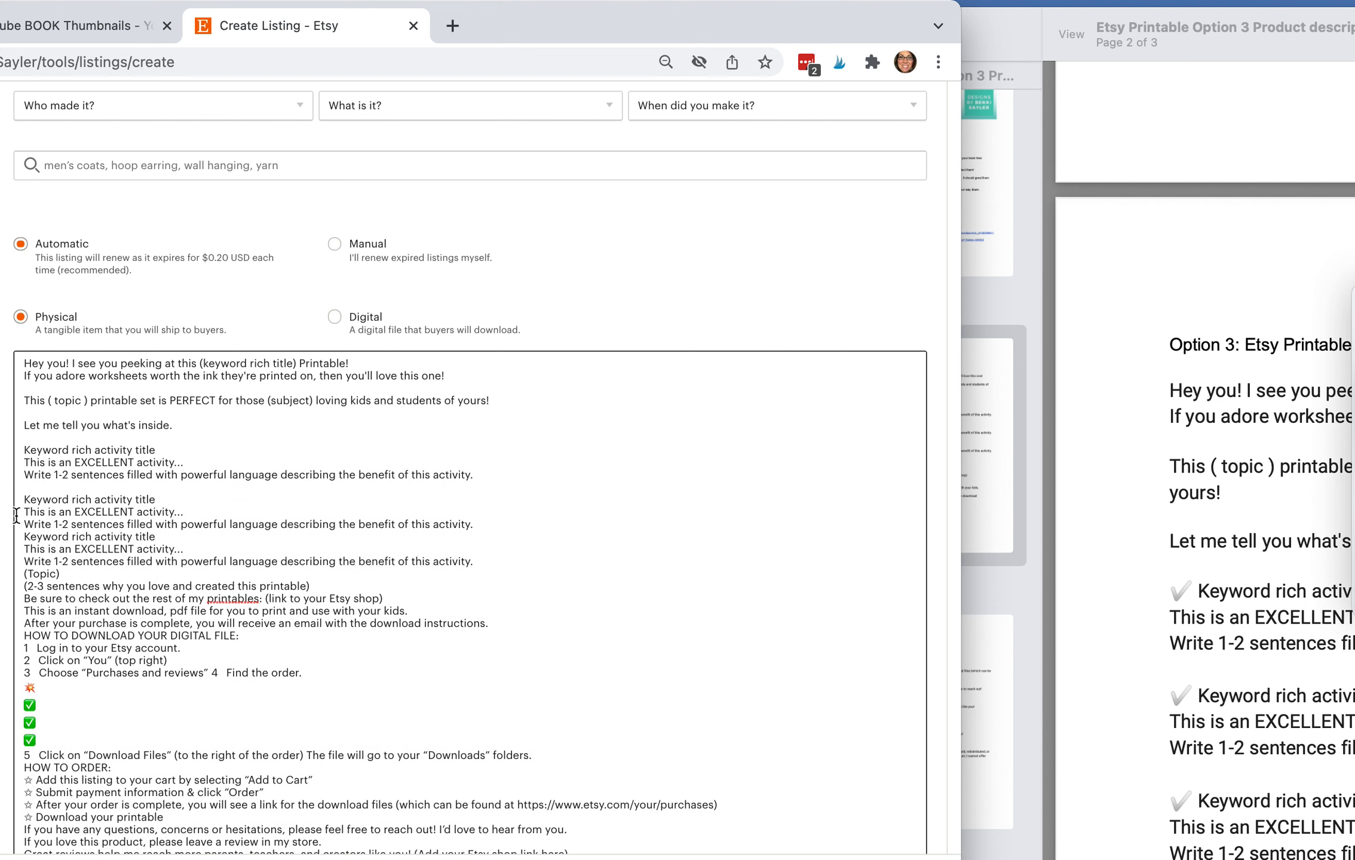
click(25, 537)
key(Return)
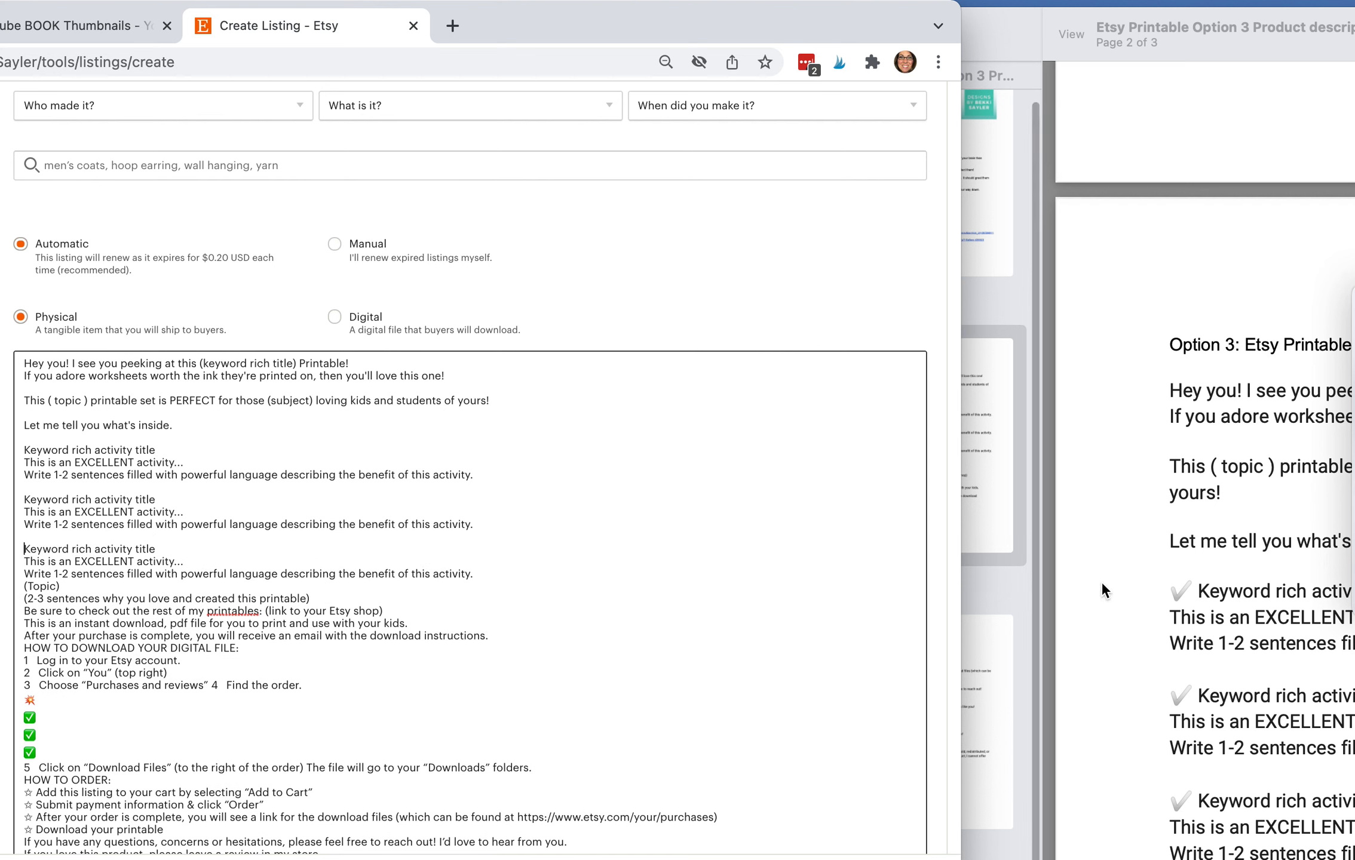
Following the PDF's spacing, insert blank lines before "(Topic)", "(2-3 sentences why you love and created this printable)" and "Be sure to check out".
scroll(1101, 585, down, 5)
scroll(1101, 581, down, 4)
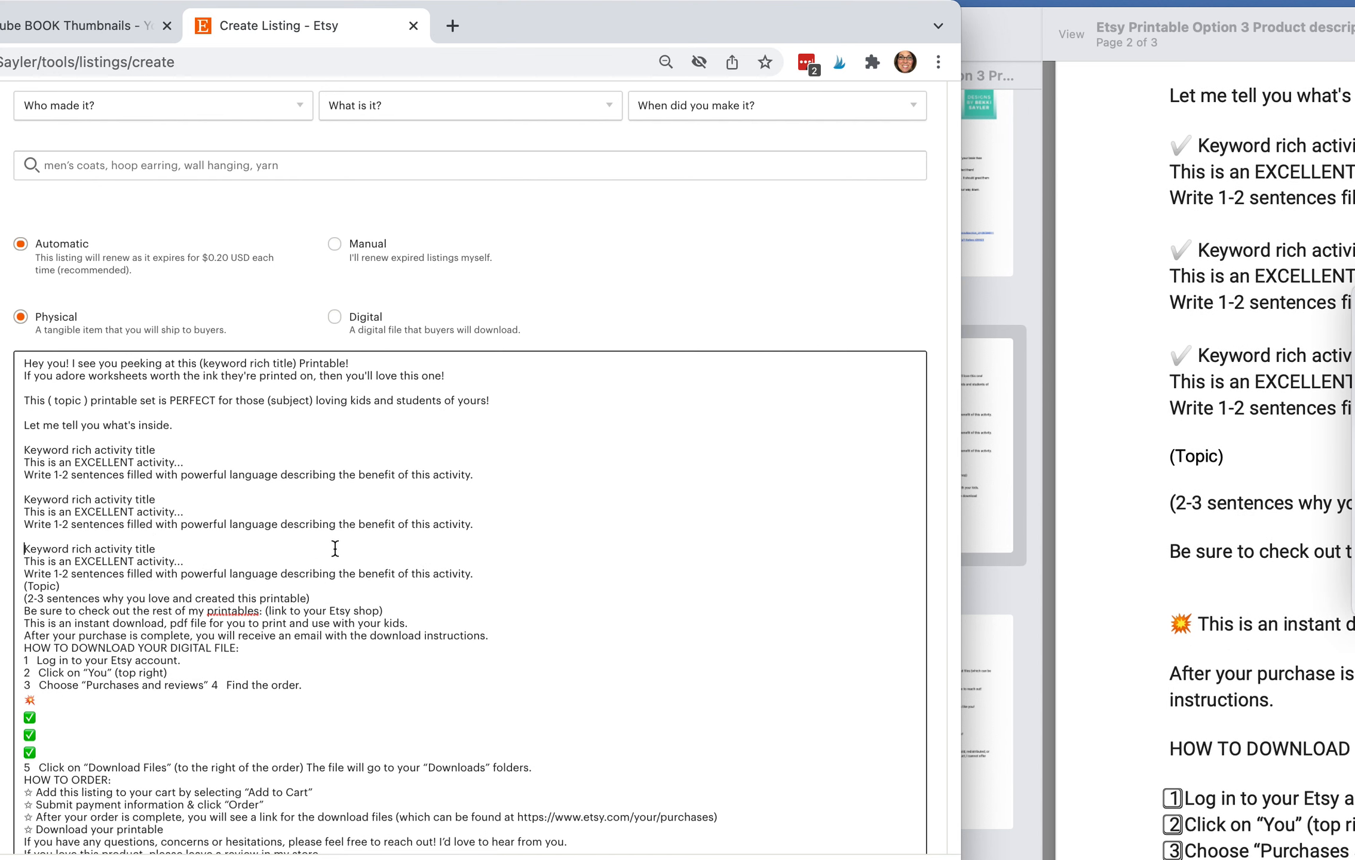
click(24, 586)
key(Return)
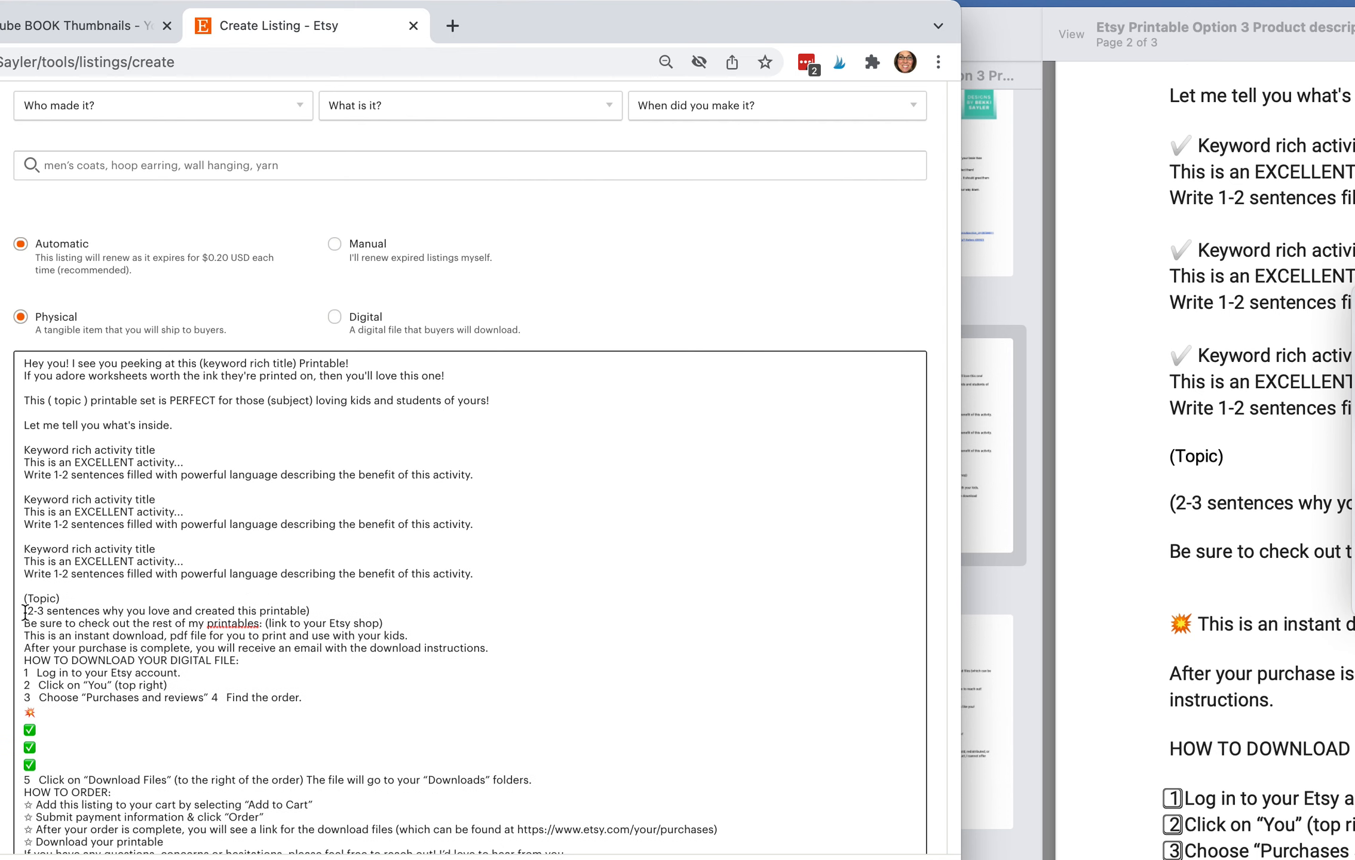
key(Return)
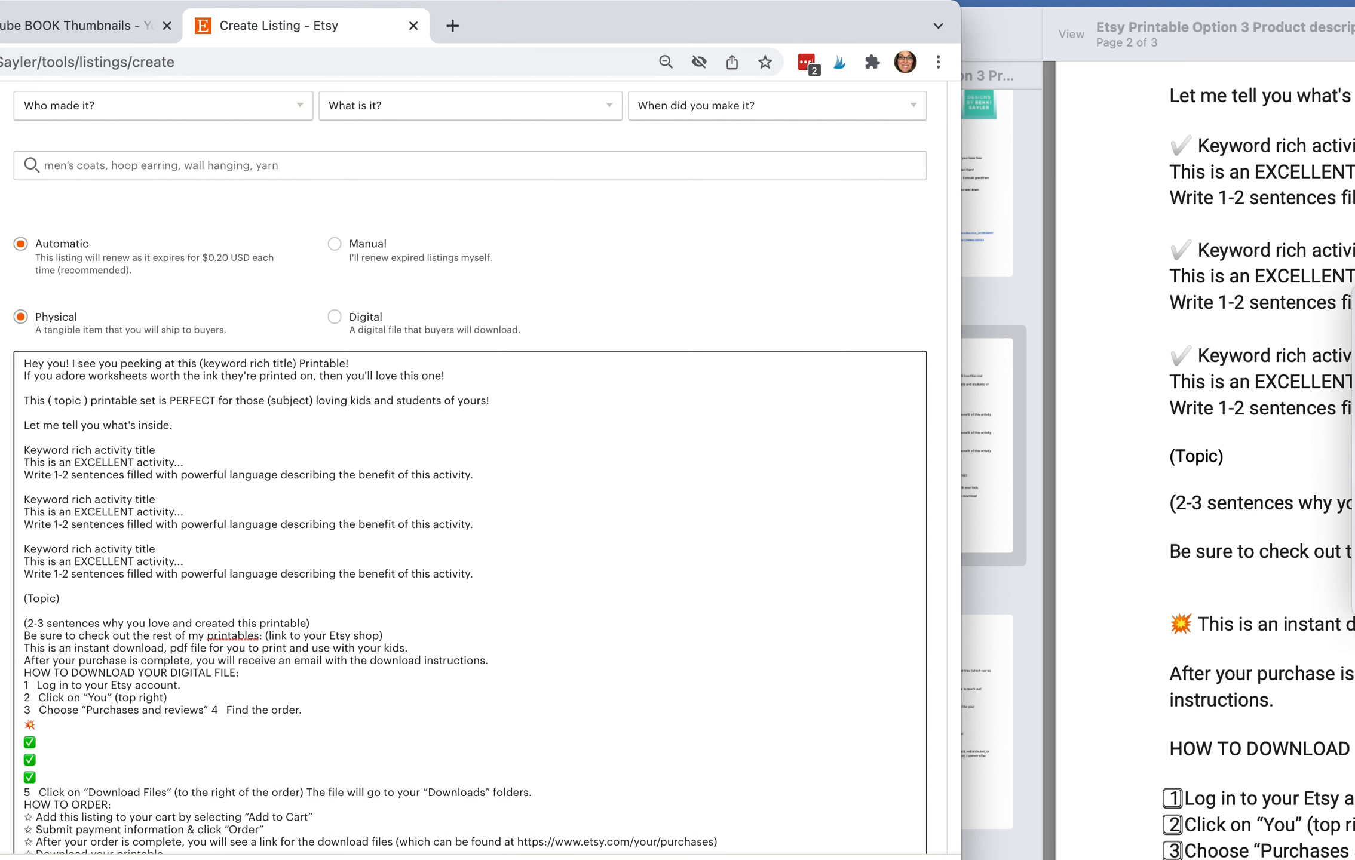
scroll(27, 656, down, 3)
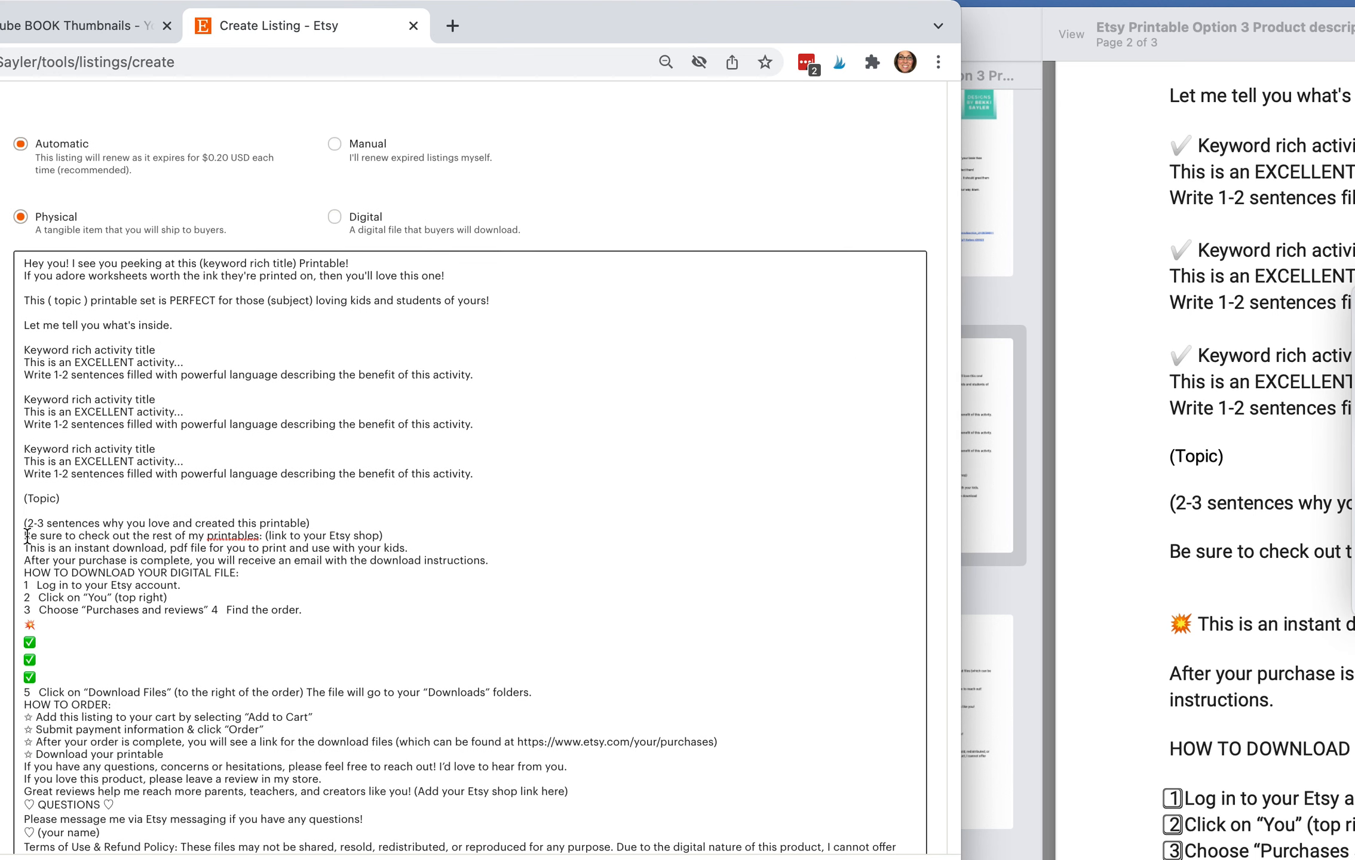
click(26, 536)
key(Return)
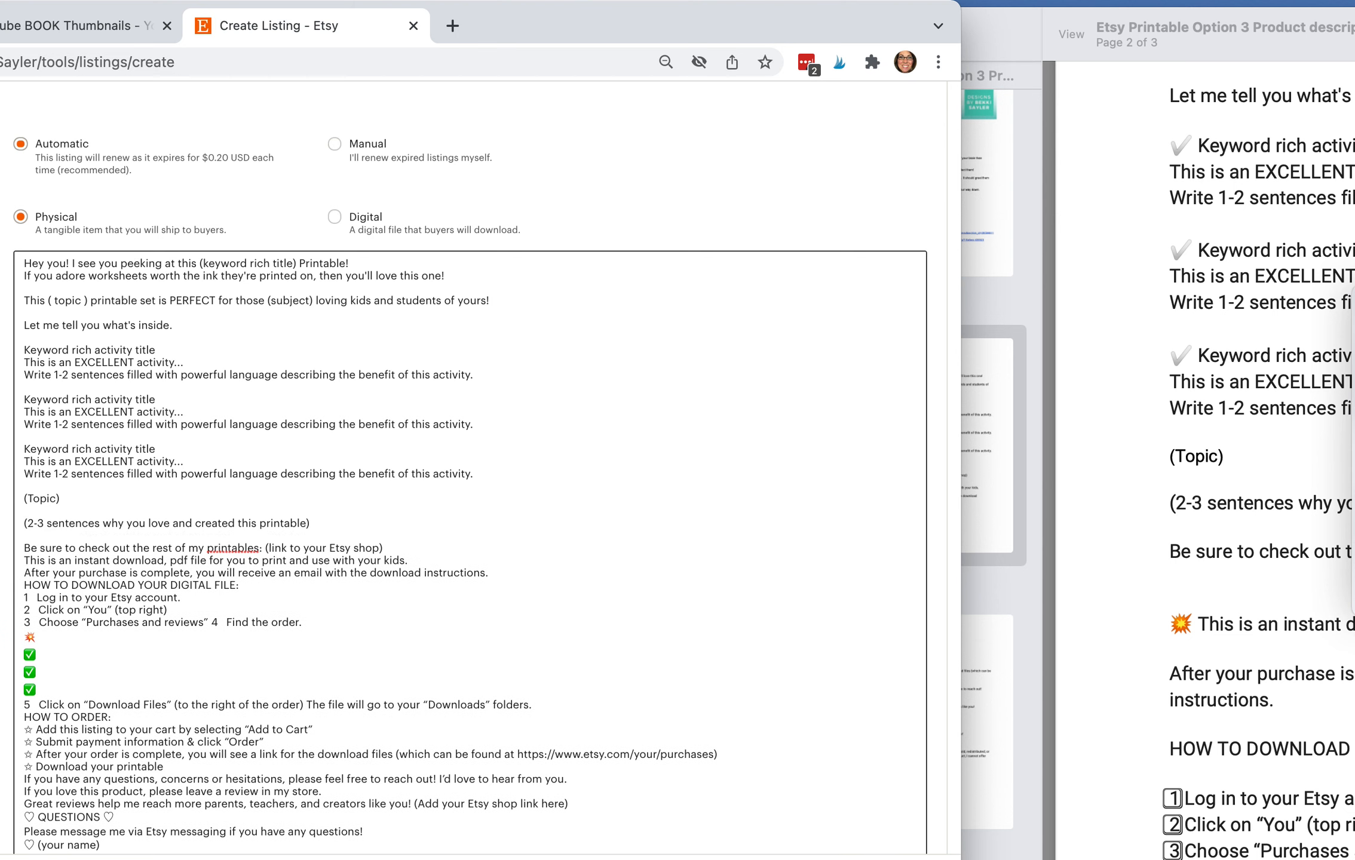
Insert blank lines before "This is an instant download", "After your purchase is complete" and "HOW TO DOWNLOAD YOUR DIGITAL FILE:" in the description.
click(24, 564)
key(Return)
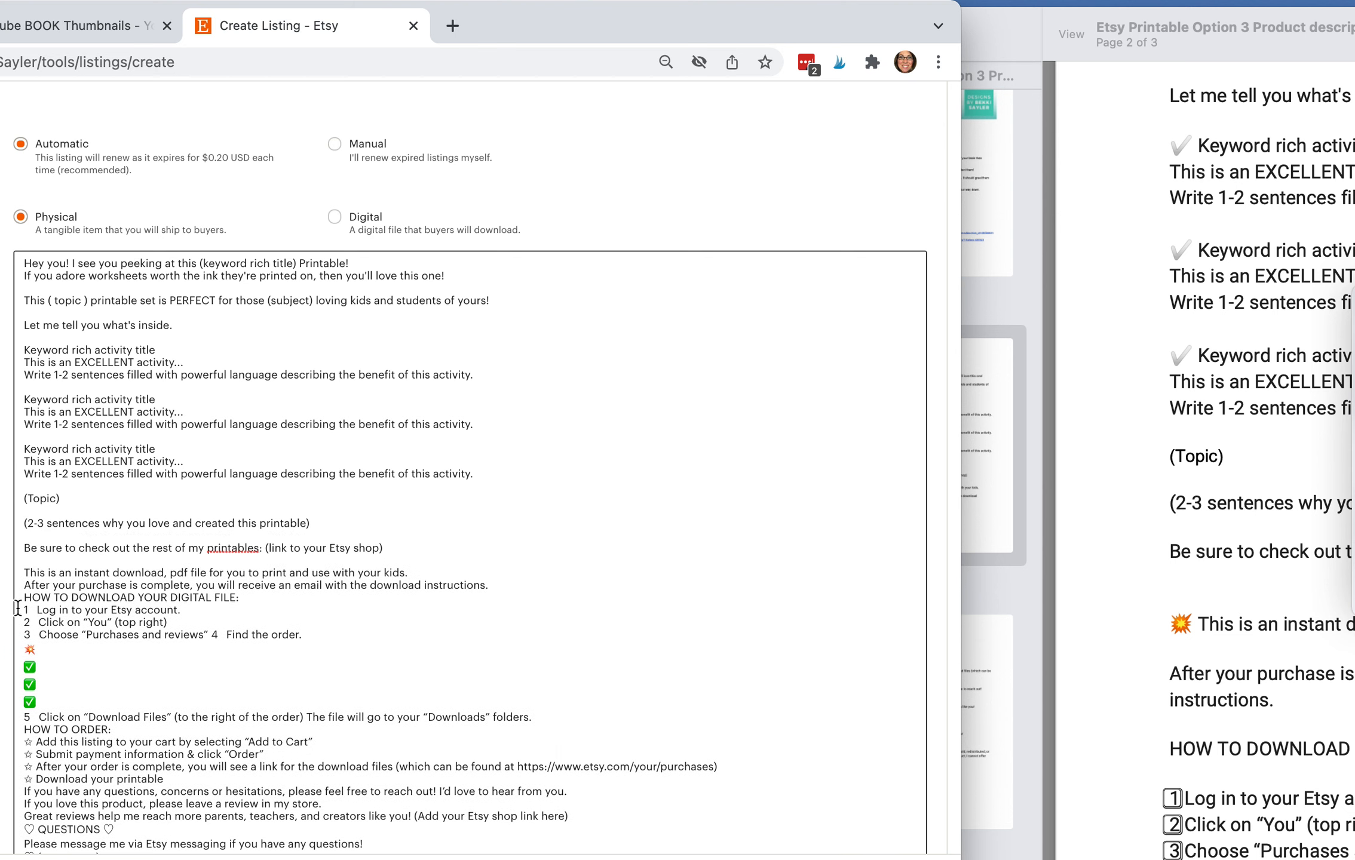
click(24, 585)
key(Return)
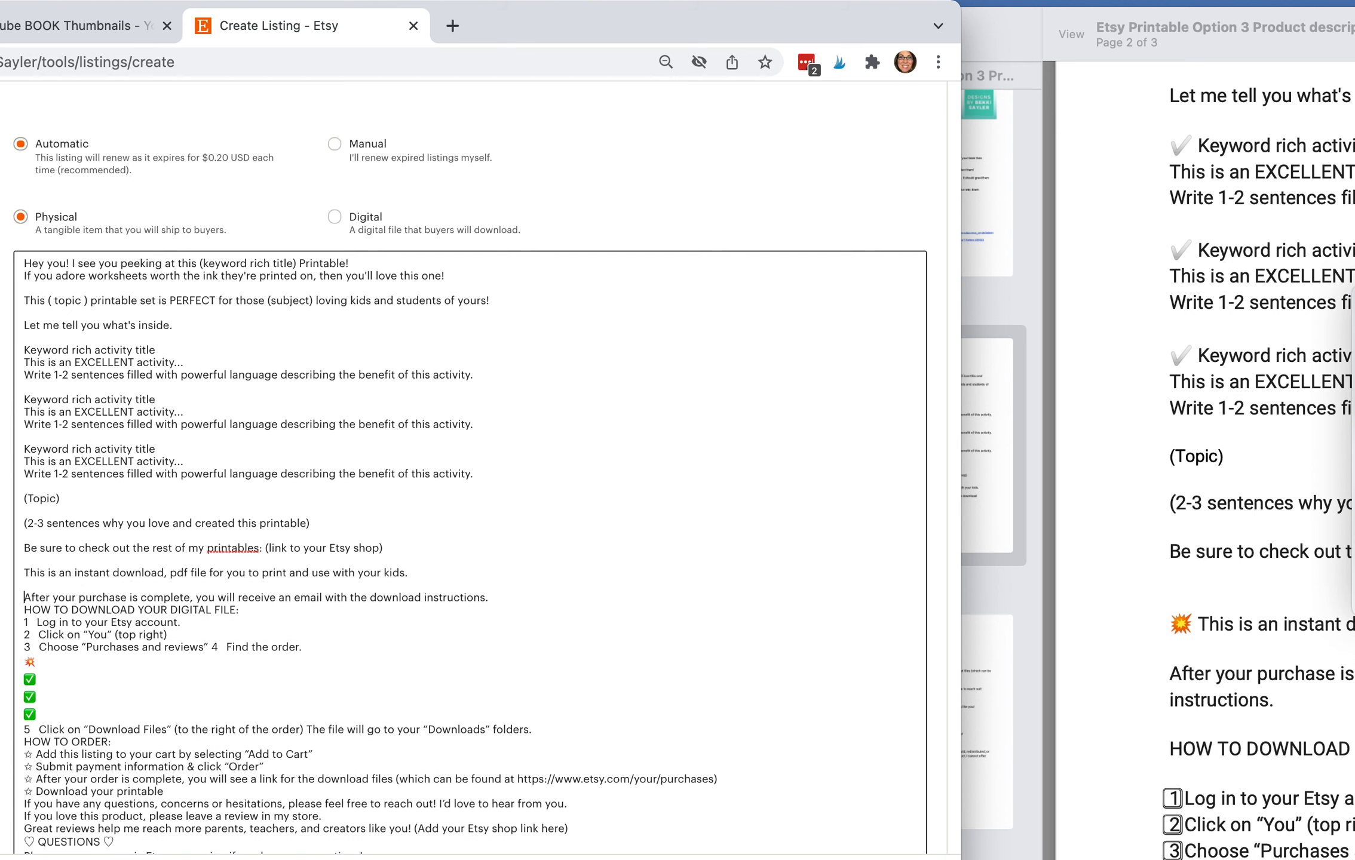
scroll(33, 541, down, 5)
click(25, 499)
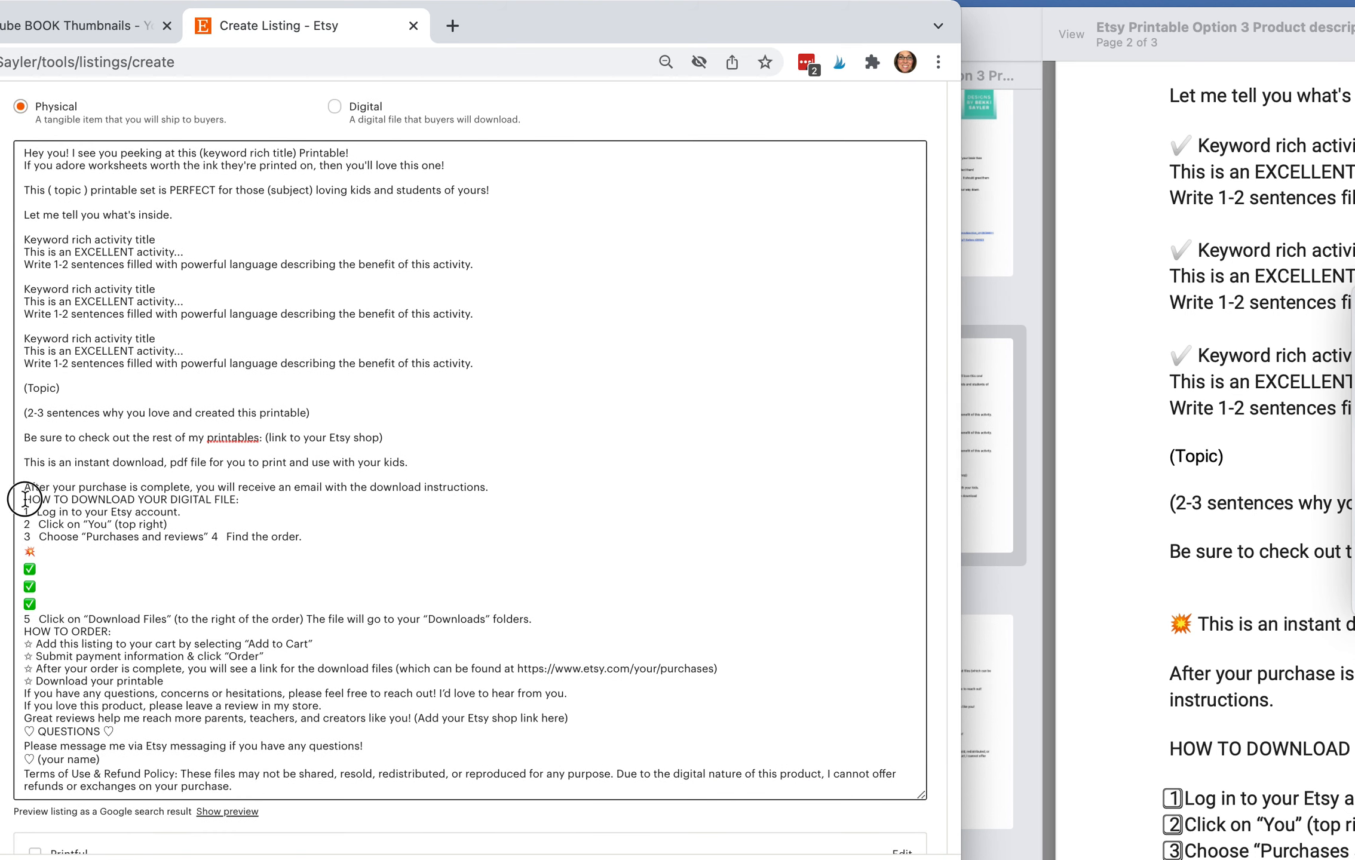
key(Return)
Insert blank lines before "HOW TO ORDER:" and "If you have any questions, concerns or hesitations".
scroll(100, 564, down, 6)
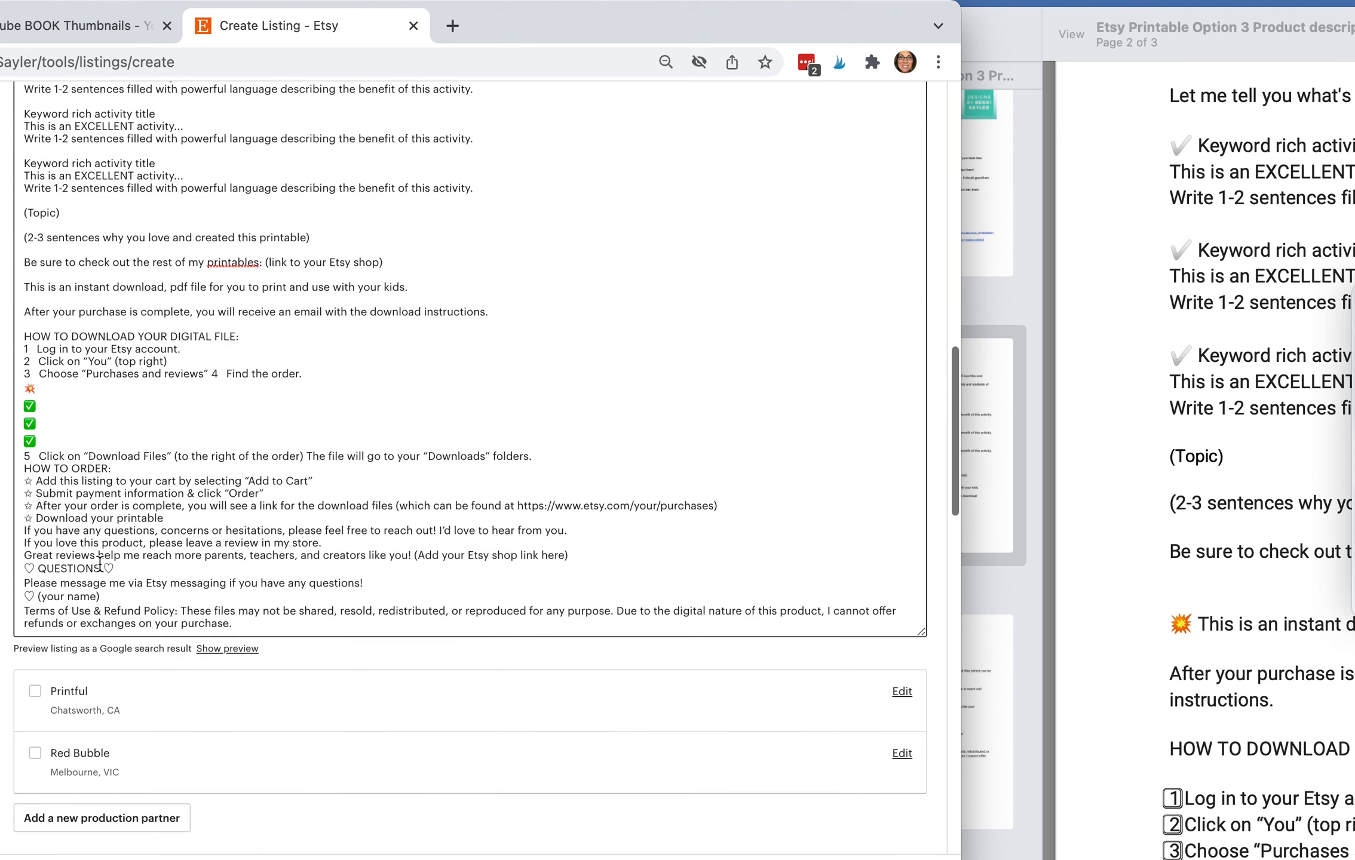
scroll(100, 563, down, 1)
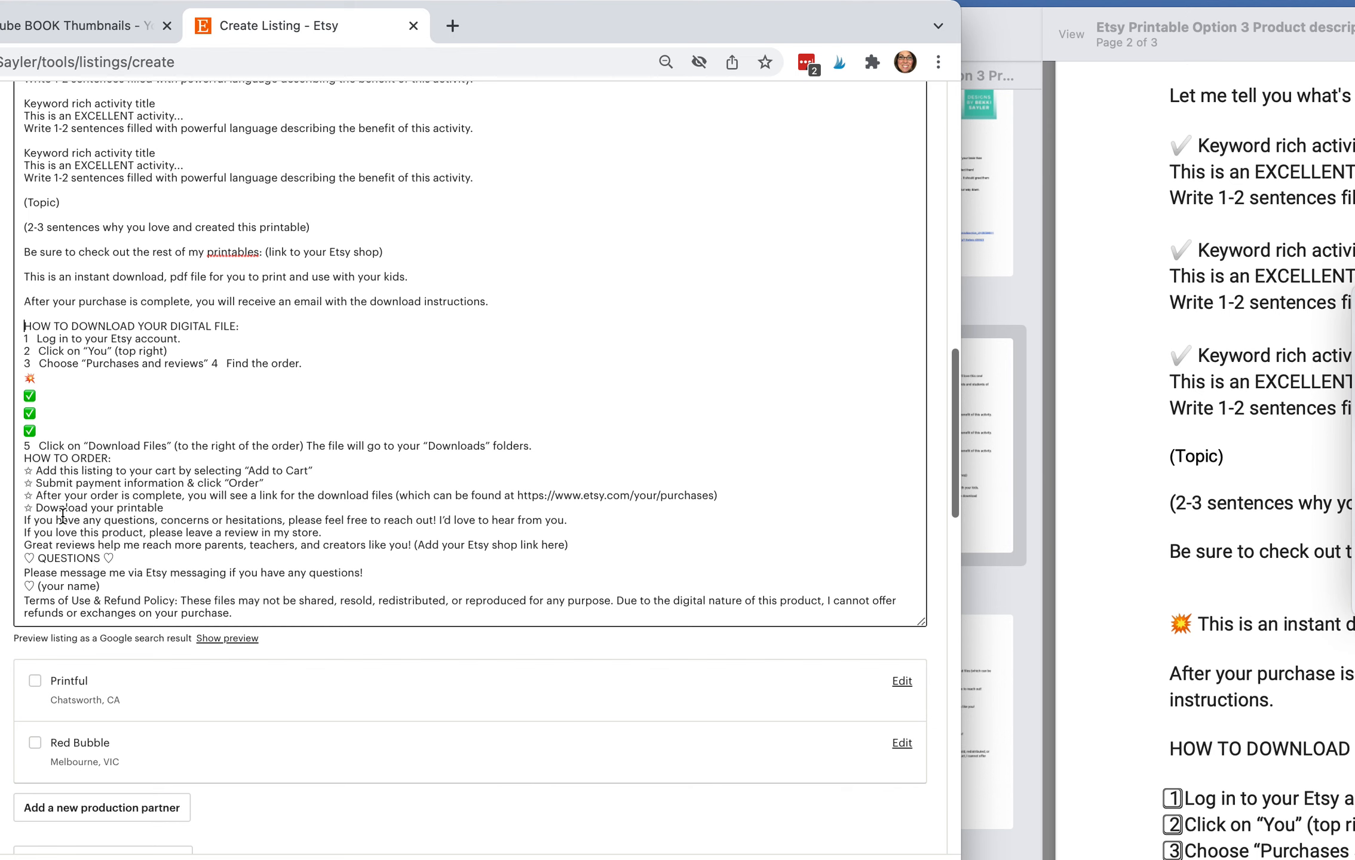
click(26, 459)
key(Return)
click(23, 533)
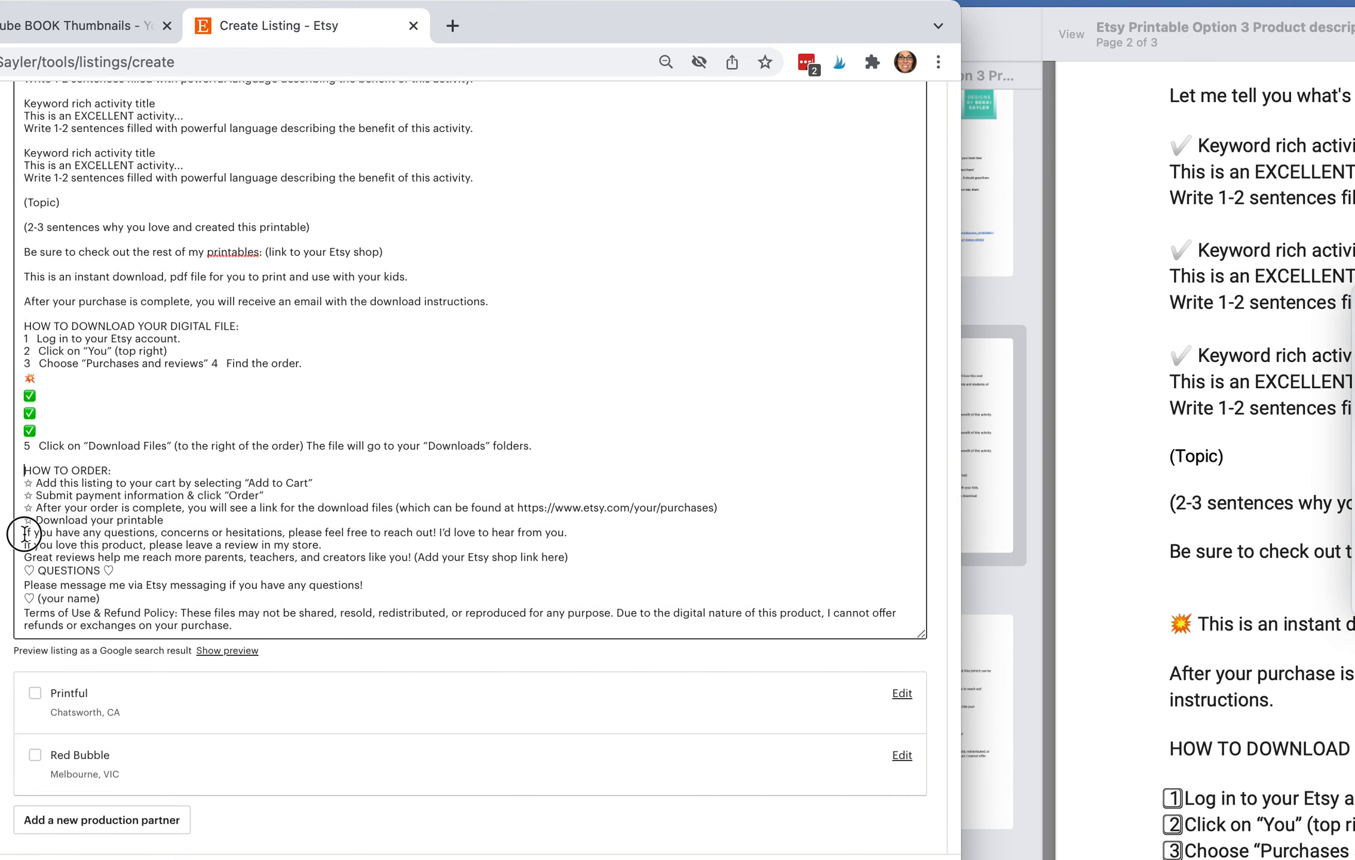
key(Return)
Insert blank lines before "Great reviews help me", "Please message me via Etsy messaging" and "Terms of Use & Refund Policy".
scroll(68, 564, down, 5)
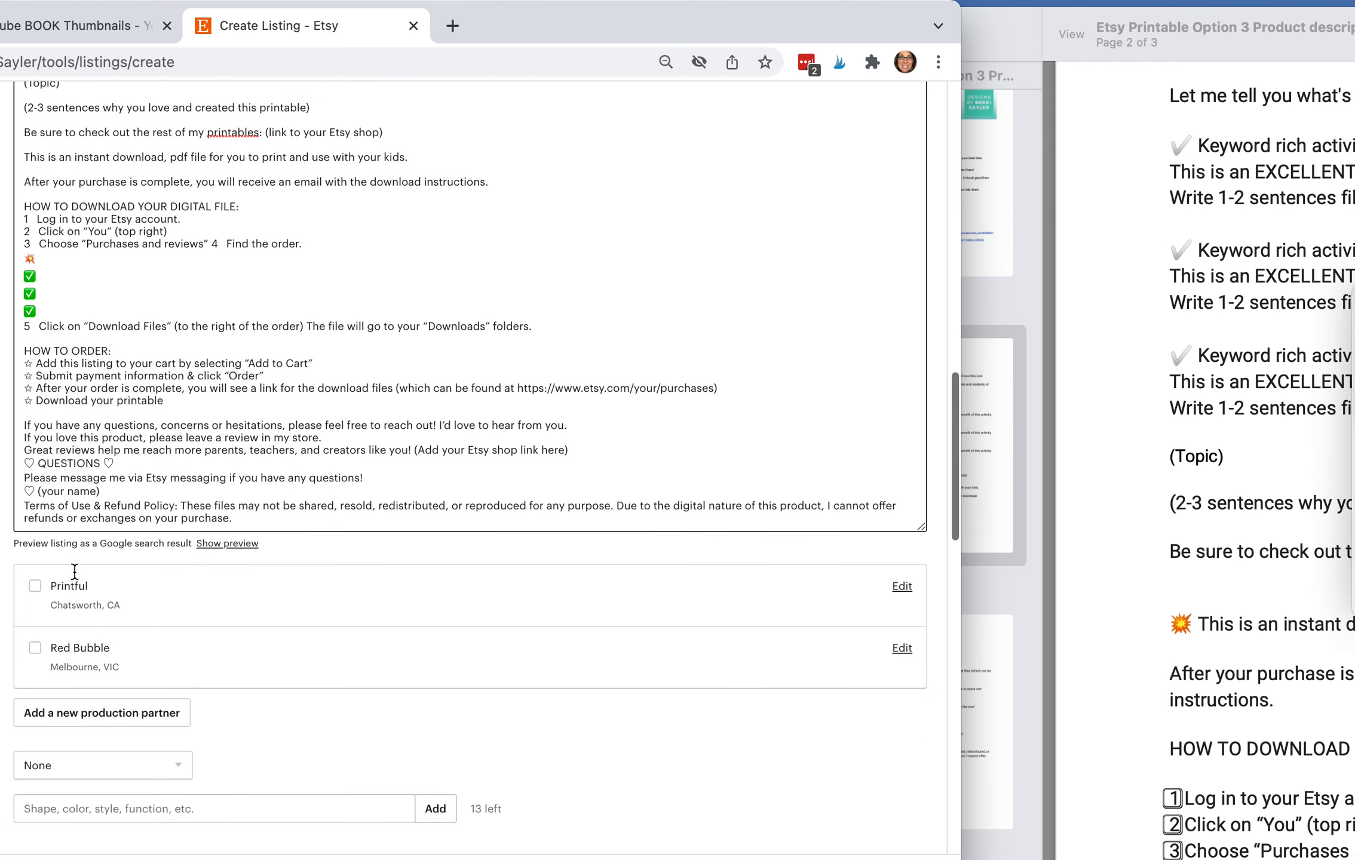
click(25, 438)
key(Return)
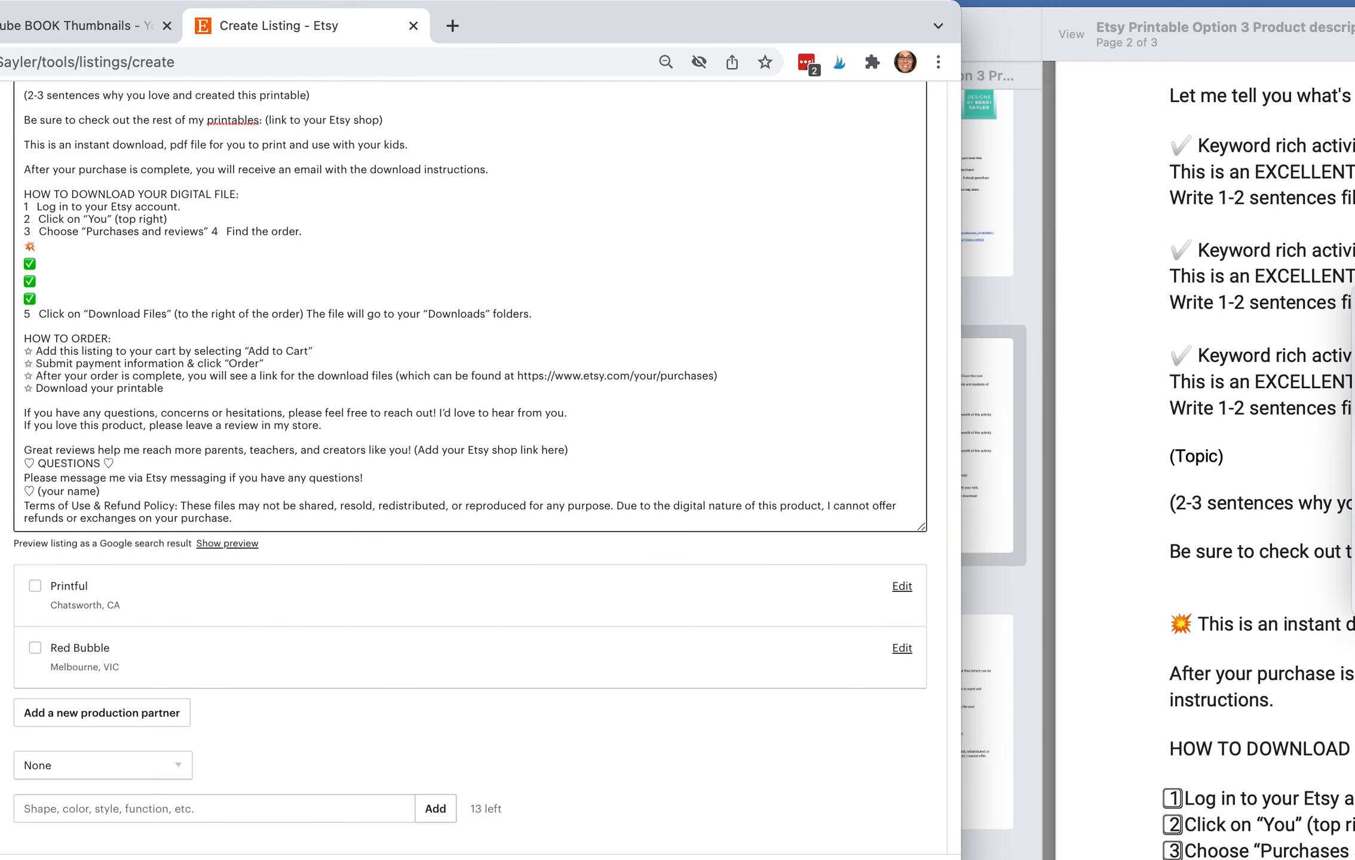
click(25, 478)
key(Return)
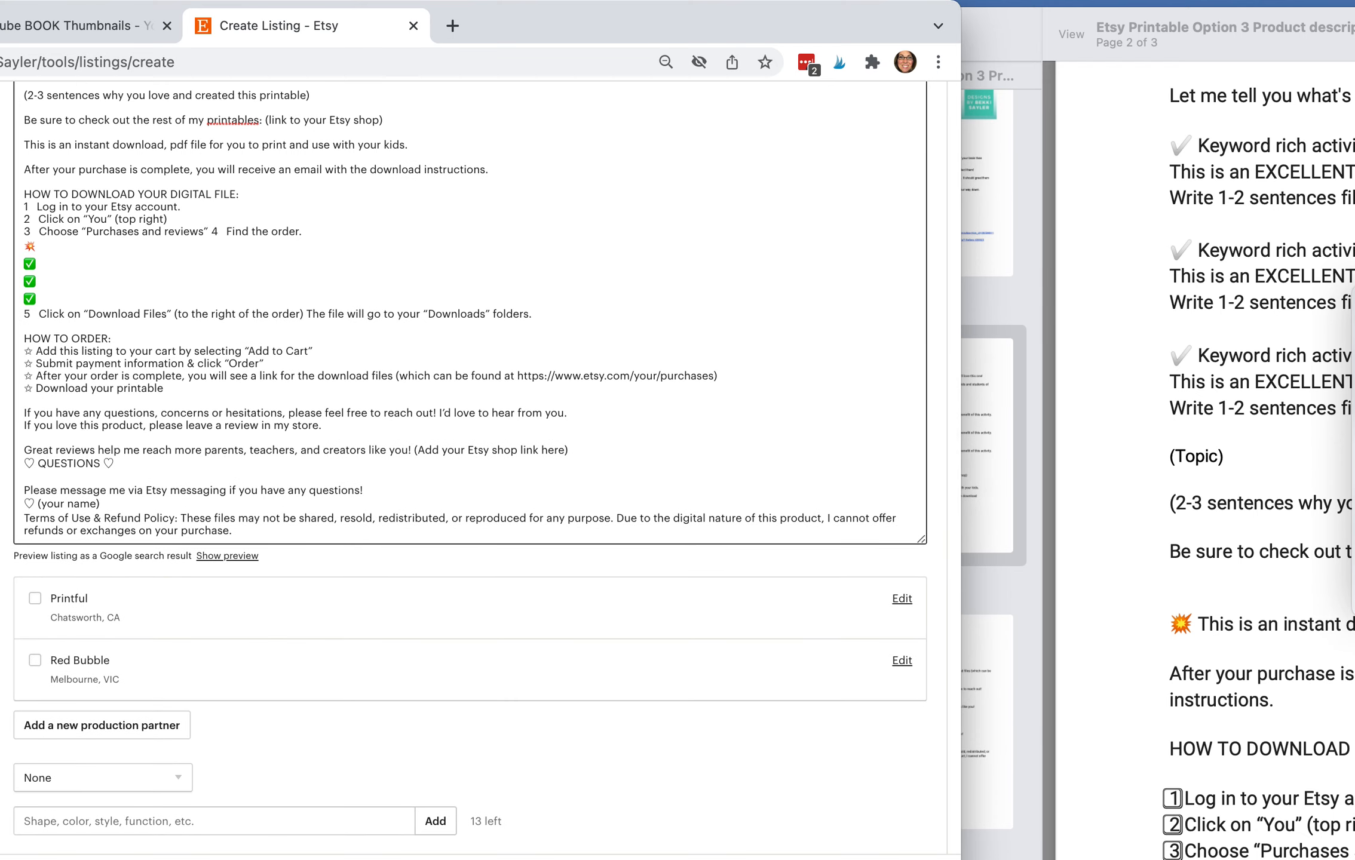
click(23, 523)
key(Return)
Check the emoji placement in the PDF and copy a stray green check mark to the front of "(Topic)" in the description.
scroll(130, 345, up, 15)
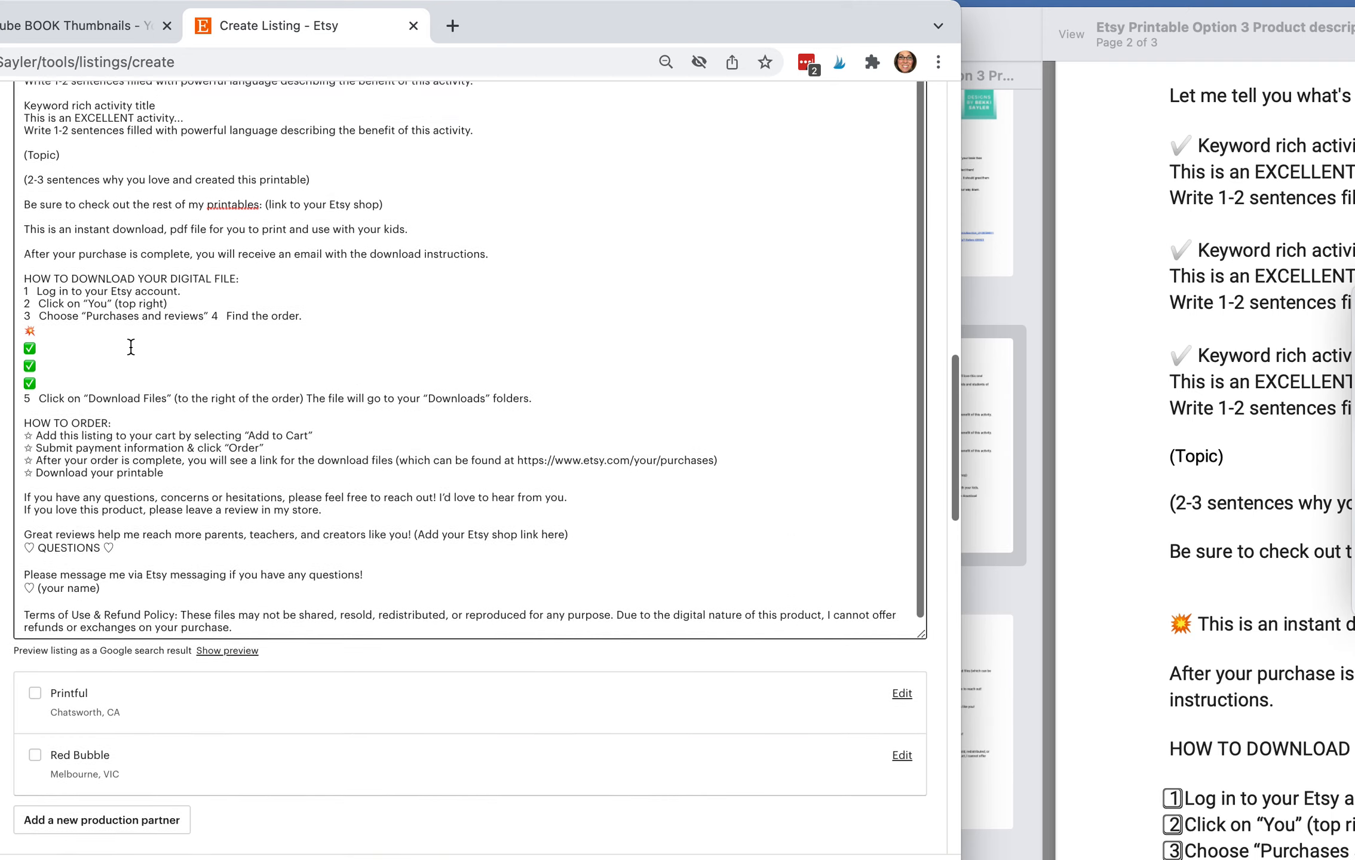
scroll(131, 346, down, 10)
scroll(131, 347, up, 3)
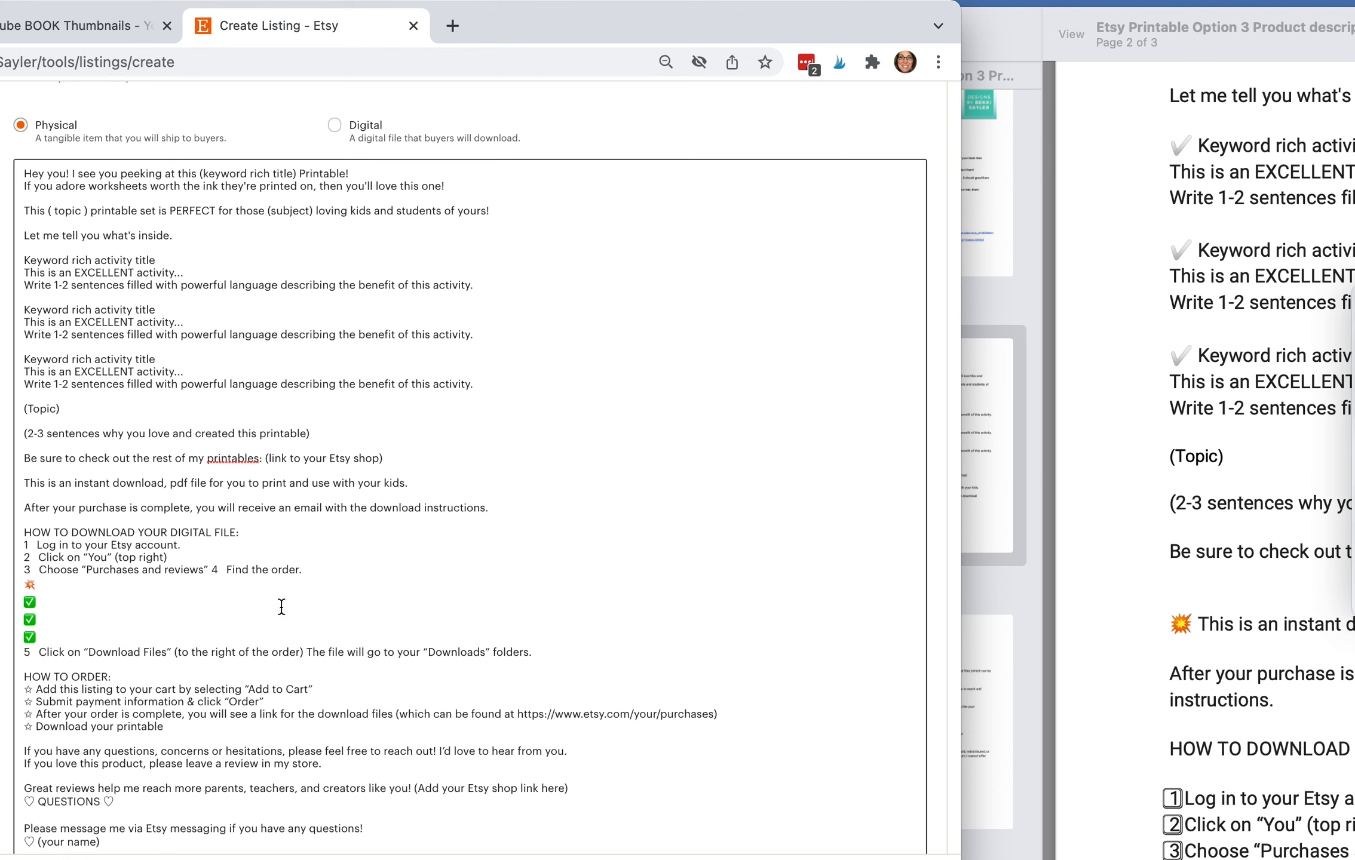
scroll(1093, 556, down, 3)
scroll(1093, 557, down, 6)
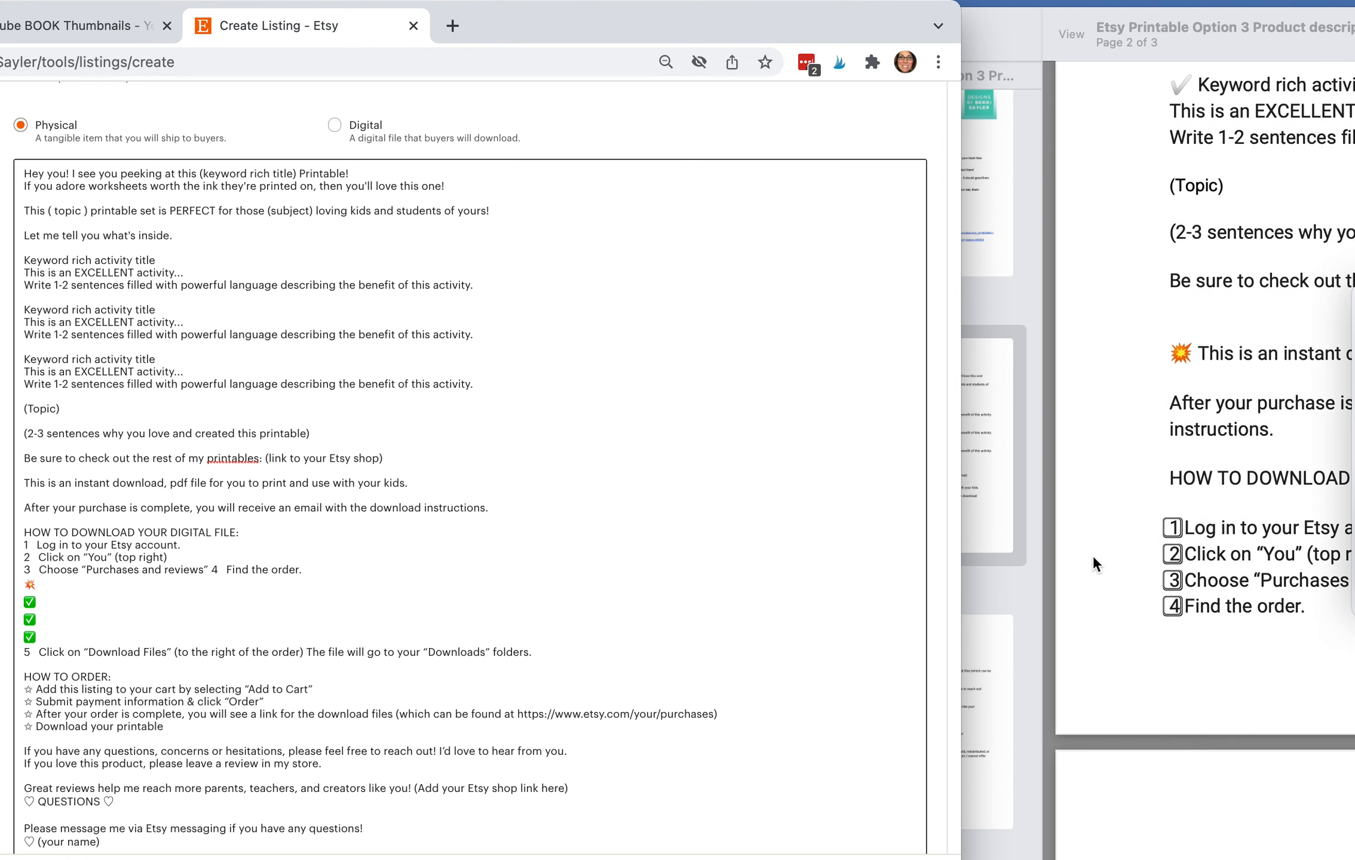
scroll(1092, 555, up, 1)
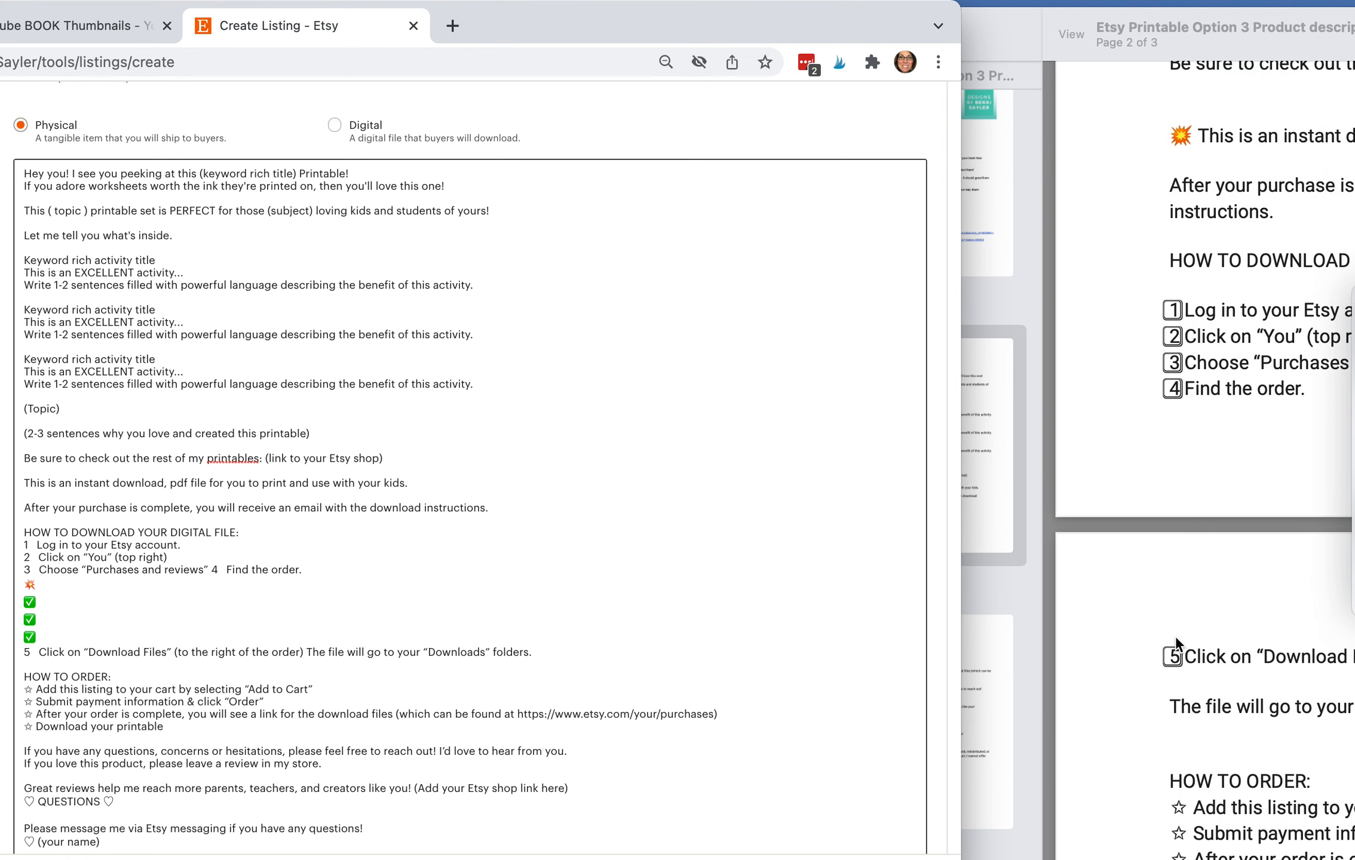
click(36, 628)
click(40, 633)
drag(40, 633, 26, 632)
key(ctrl+c)
click(23, 410)
key(ctrl+v)
click(35, 413)
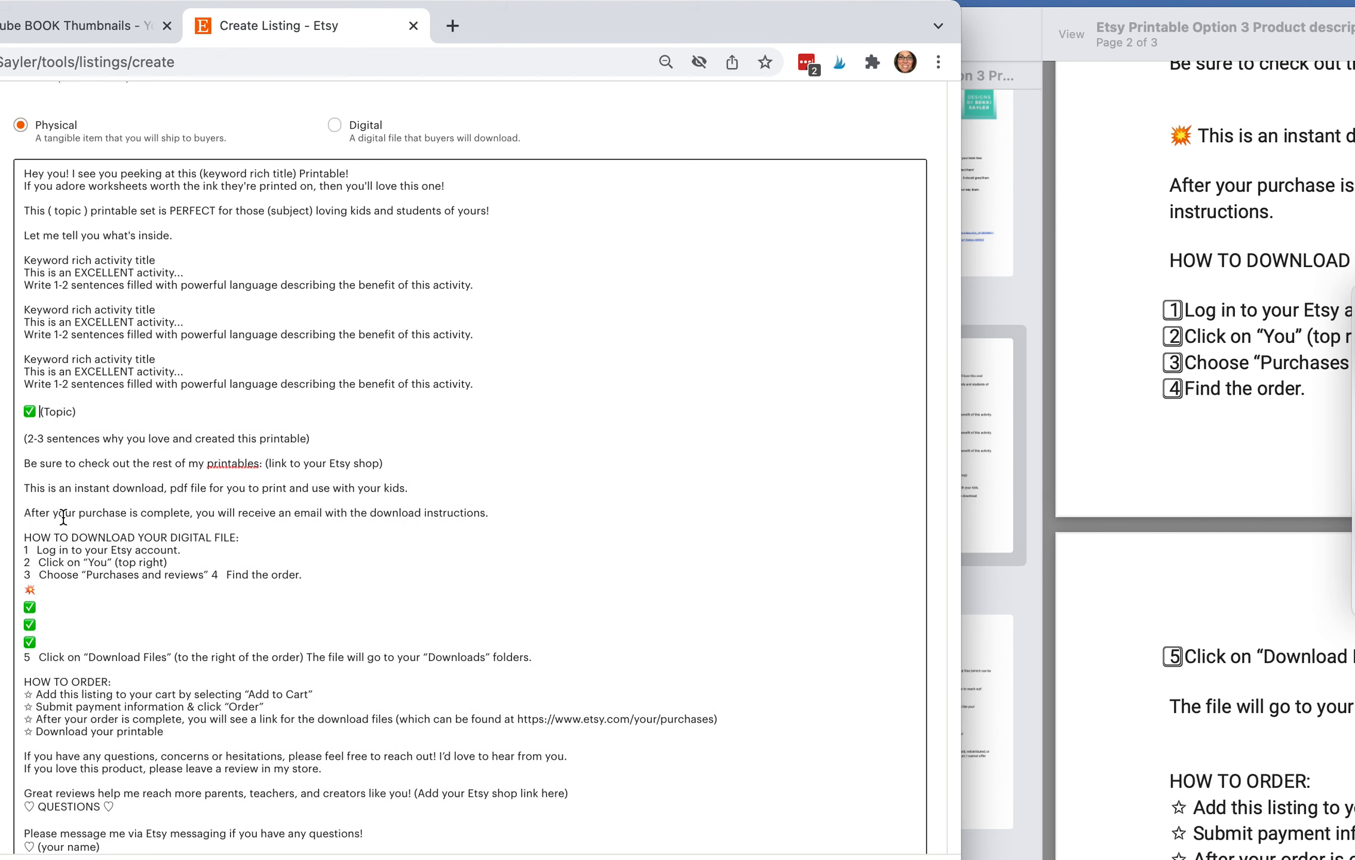
Delete the stray green check marks after download step 3 and move the explosion emoji in front of "This is an instant download".
drag(43, 646, 27, 592)
key(super+c)
key(BackSpace)
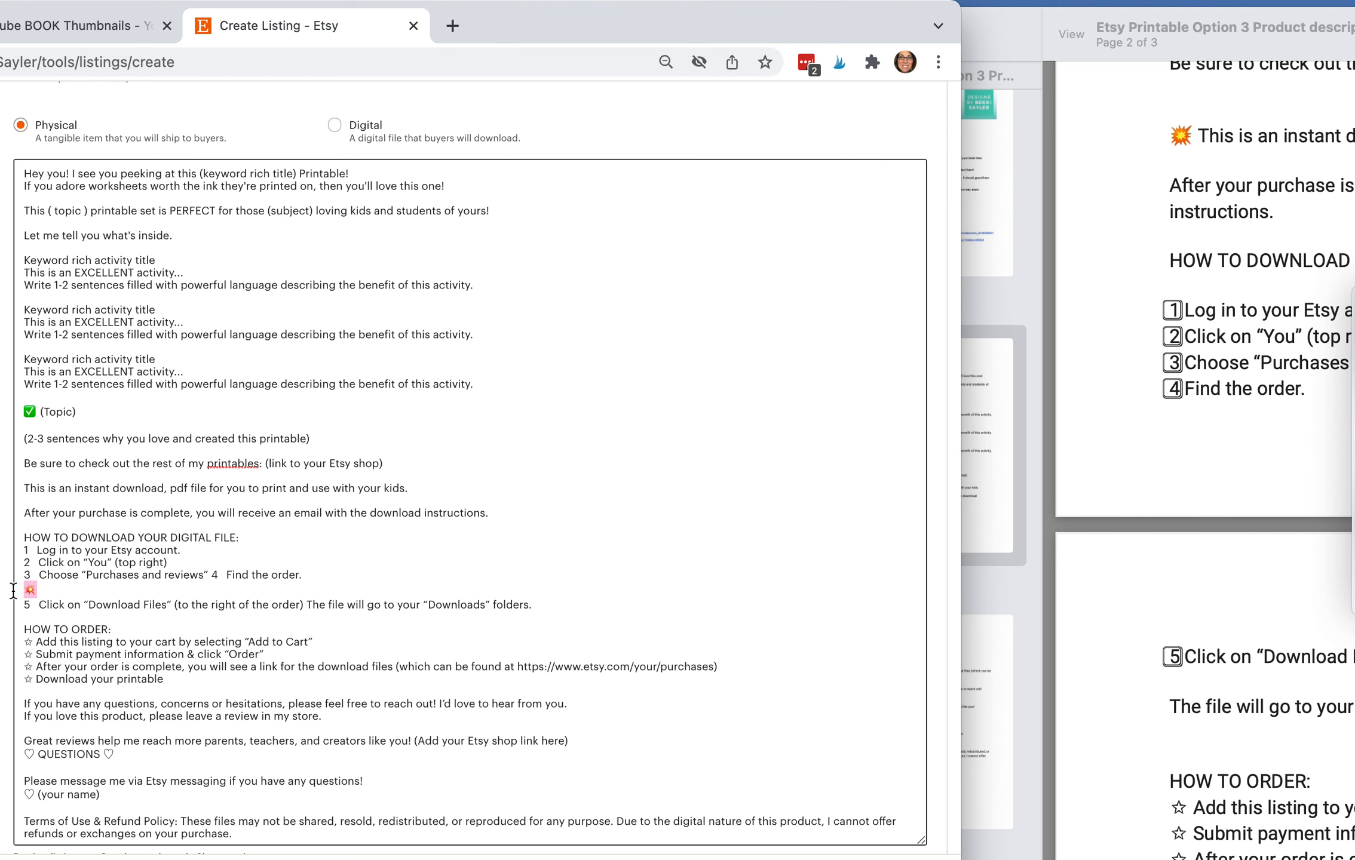
key(BackSpace)
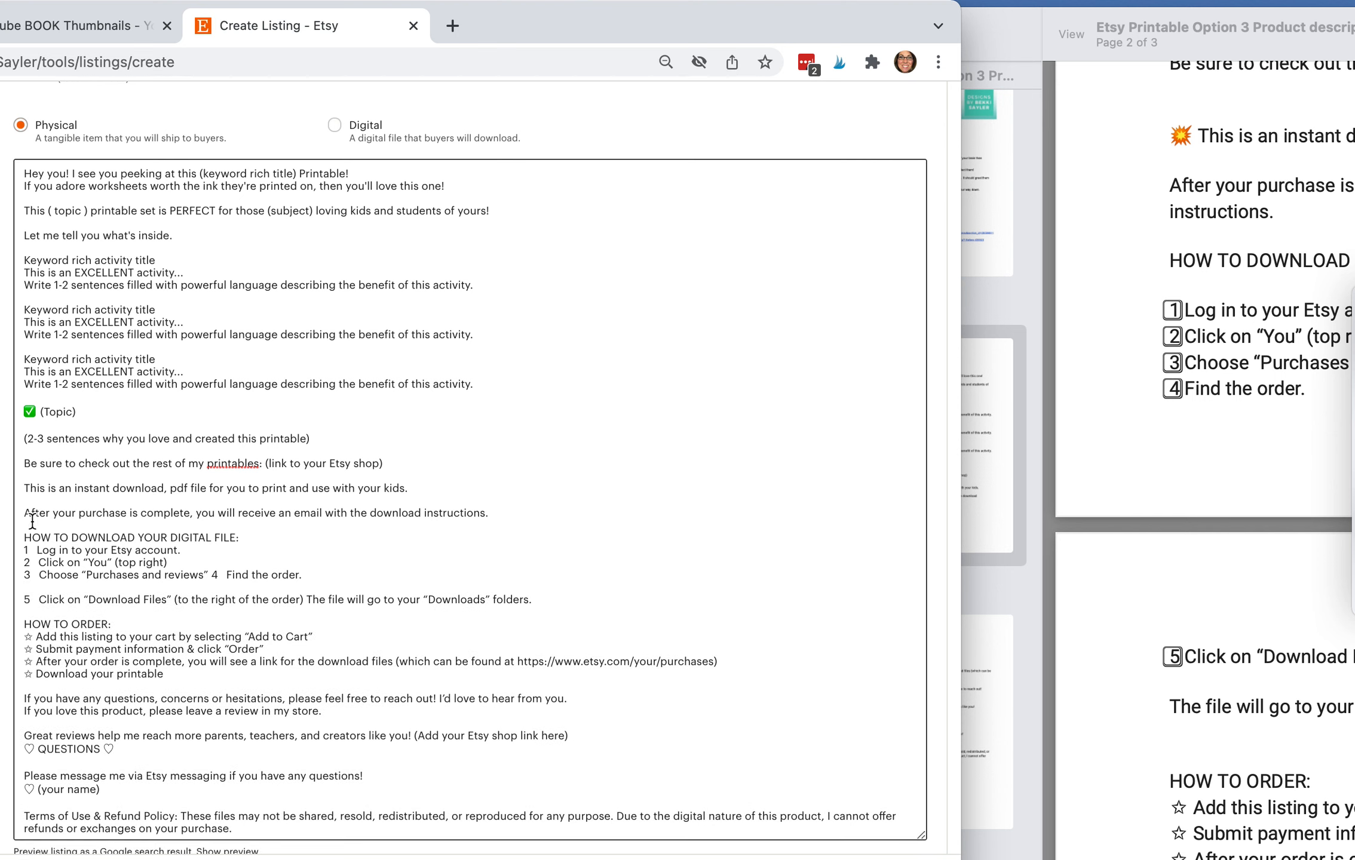
click(24, 488)
key(super+v)
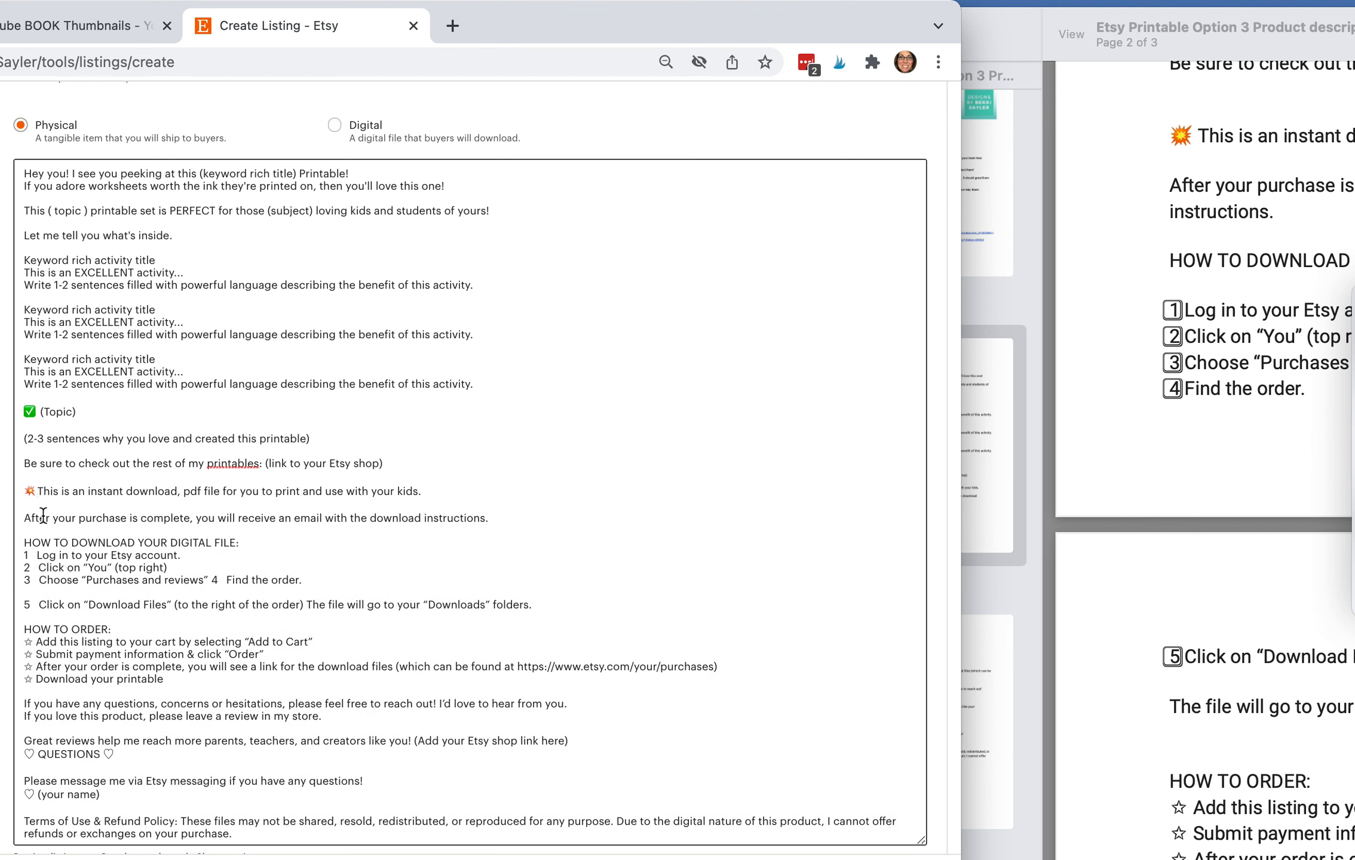
Put "4 Find the order." on its own line and remove the blank line before download step 5.
click(212, 580)
key(Return)
click(106, 602)
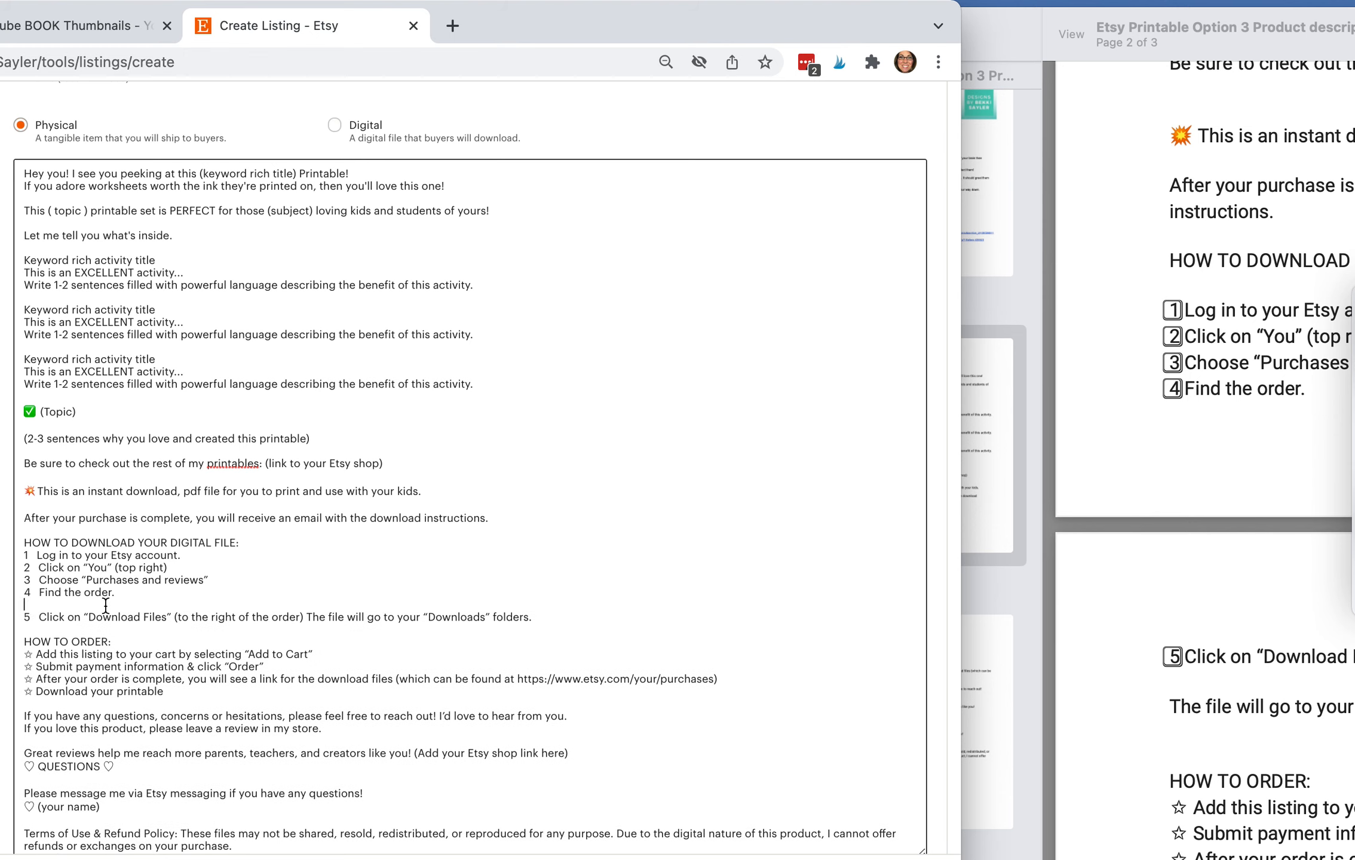
key(BackSpace)
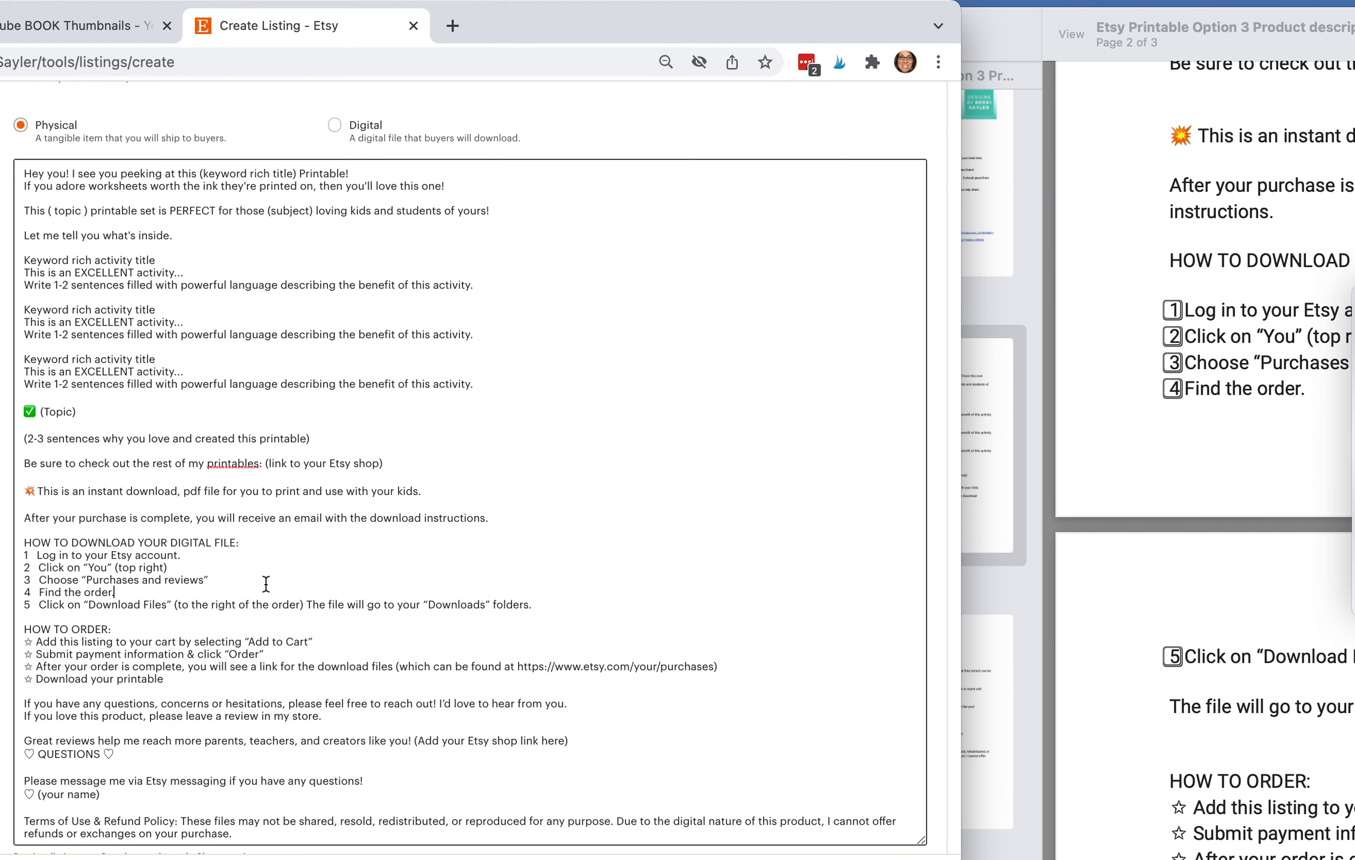
Compare the description's layout and emojis with pages 2 and 3 of the PDF template.
scroll(188, 563, down, 3)
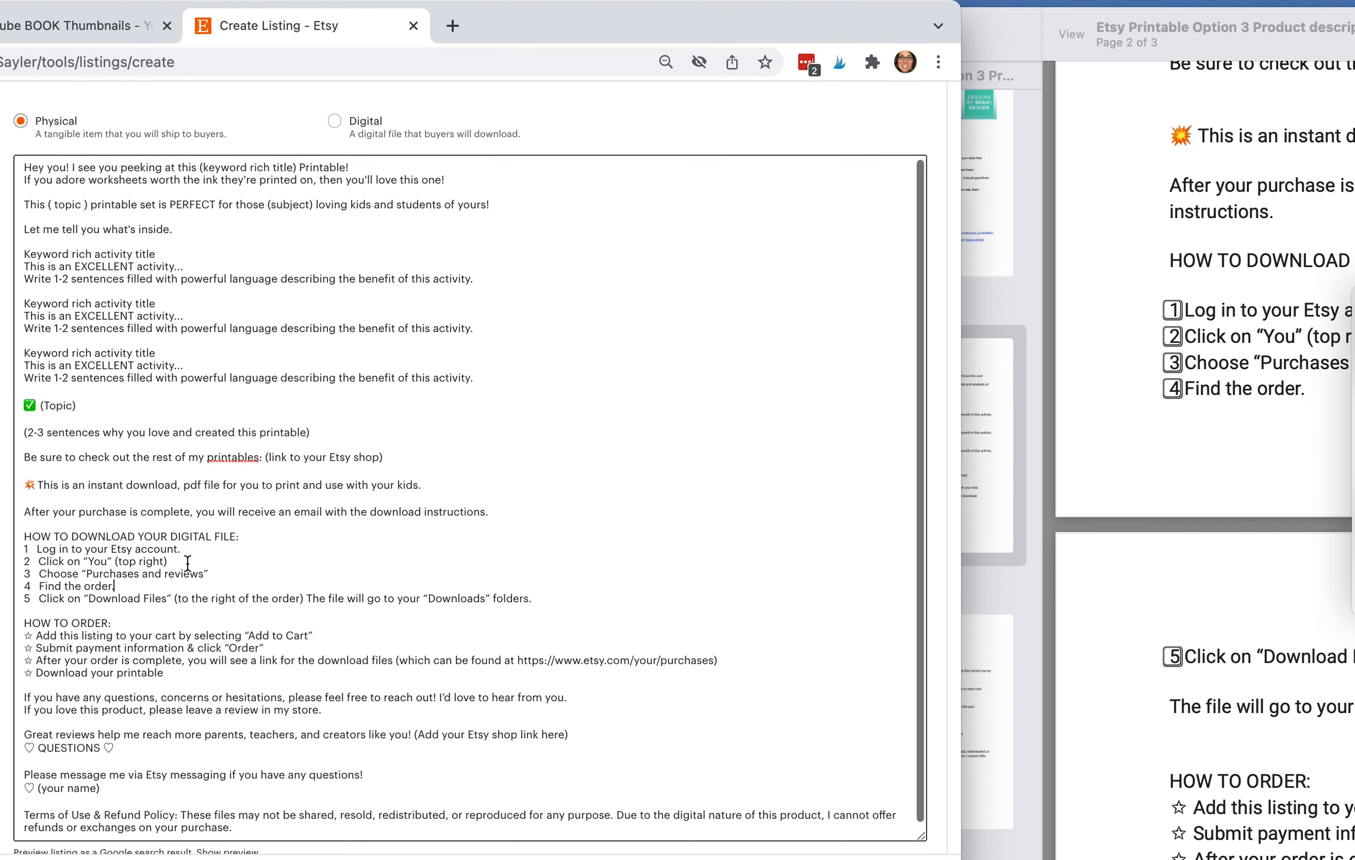
scroll(187, 563, up, 3)
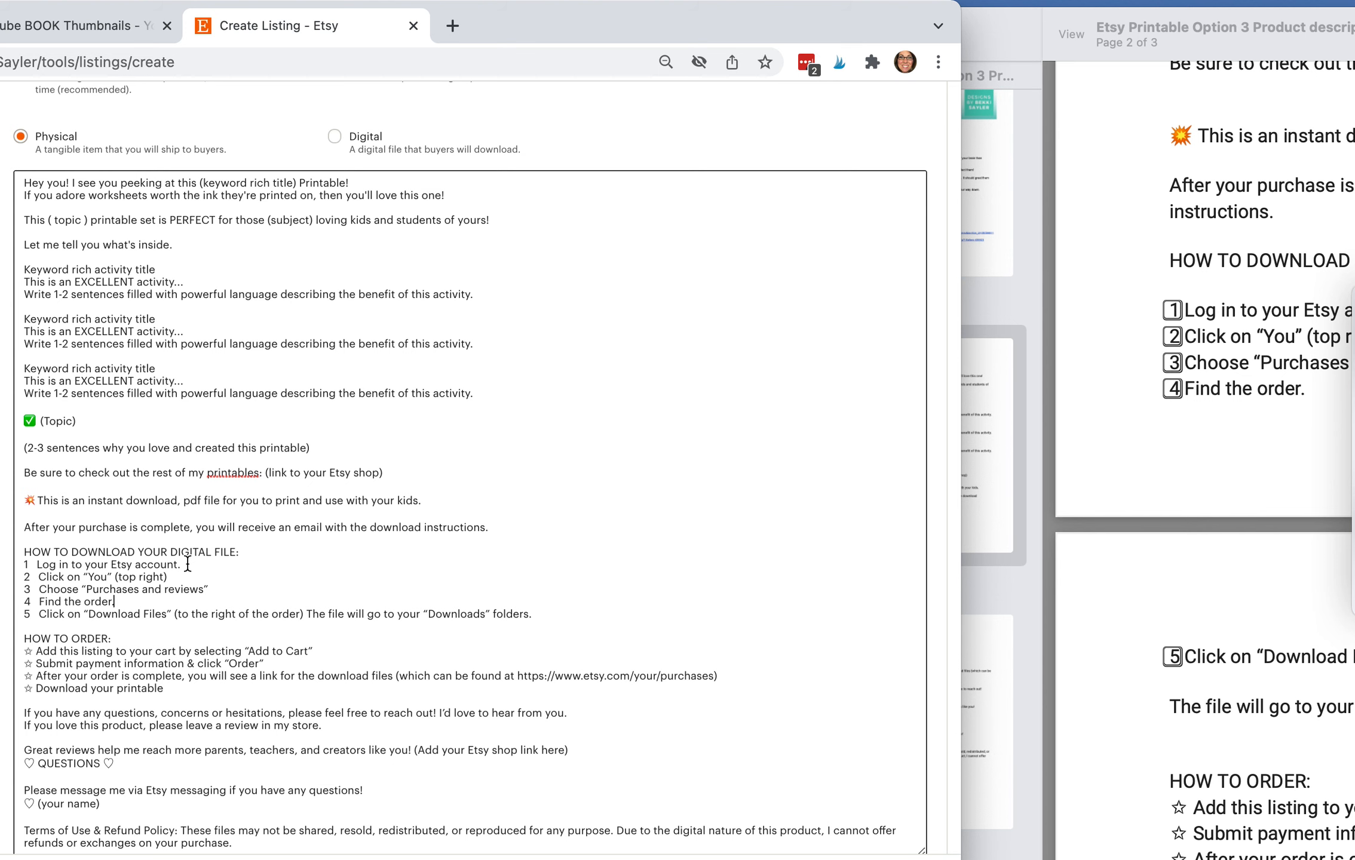
scroll(194, 539, down, 5)
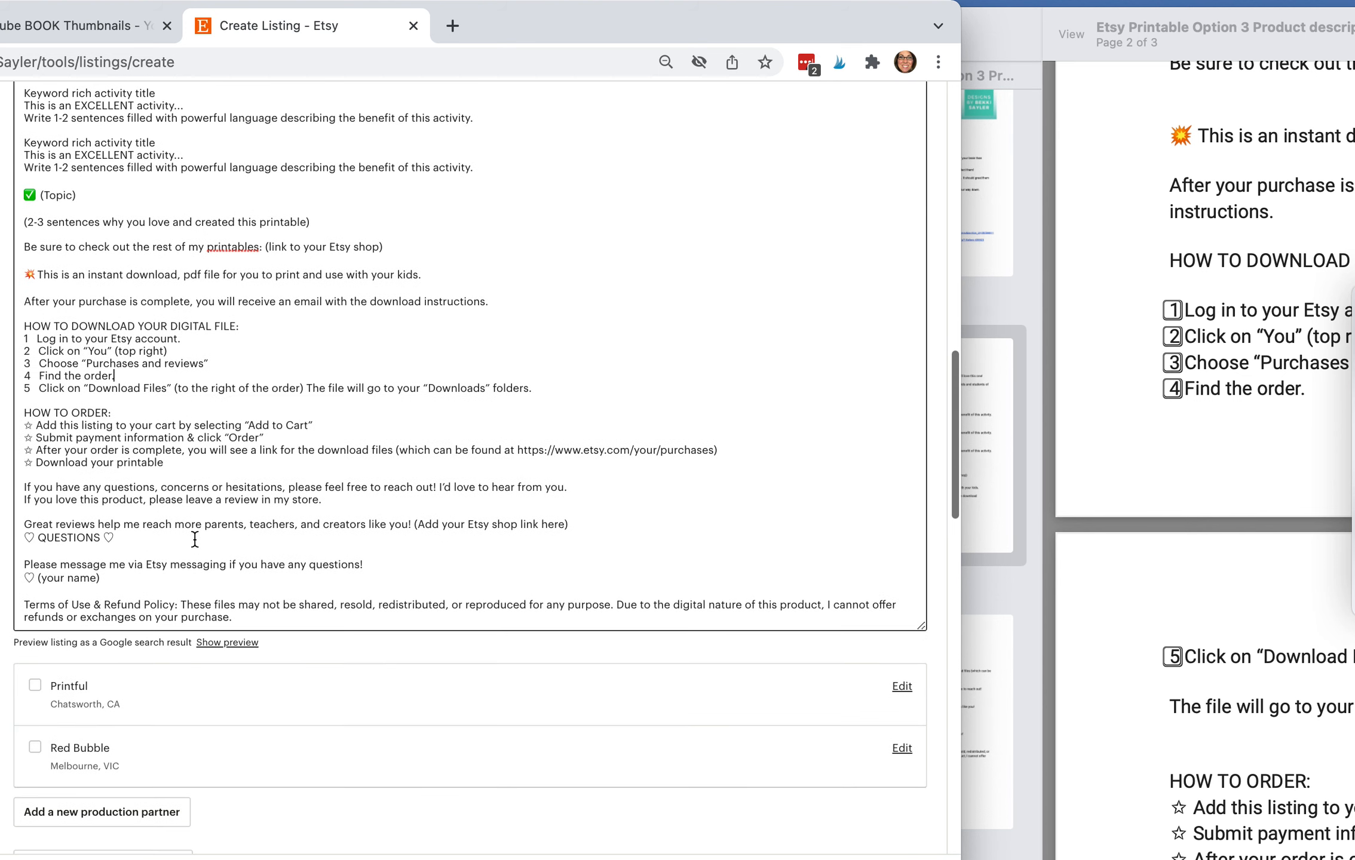
scroll(195, 539, up, 4)
scroll(1315, 395, down, 4)
scroll(1315, 395, down, 10)
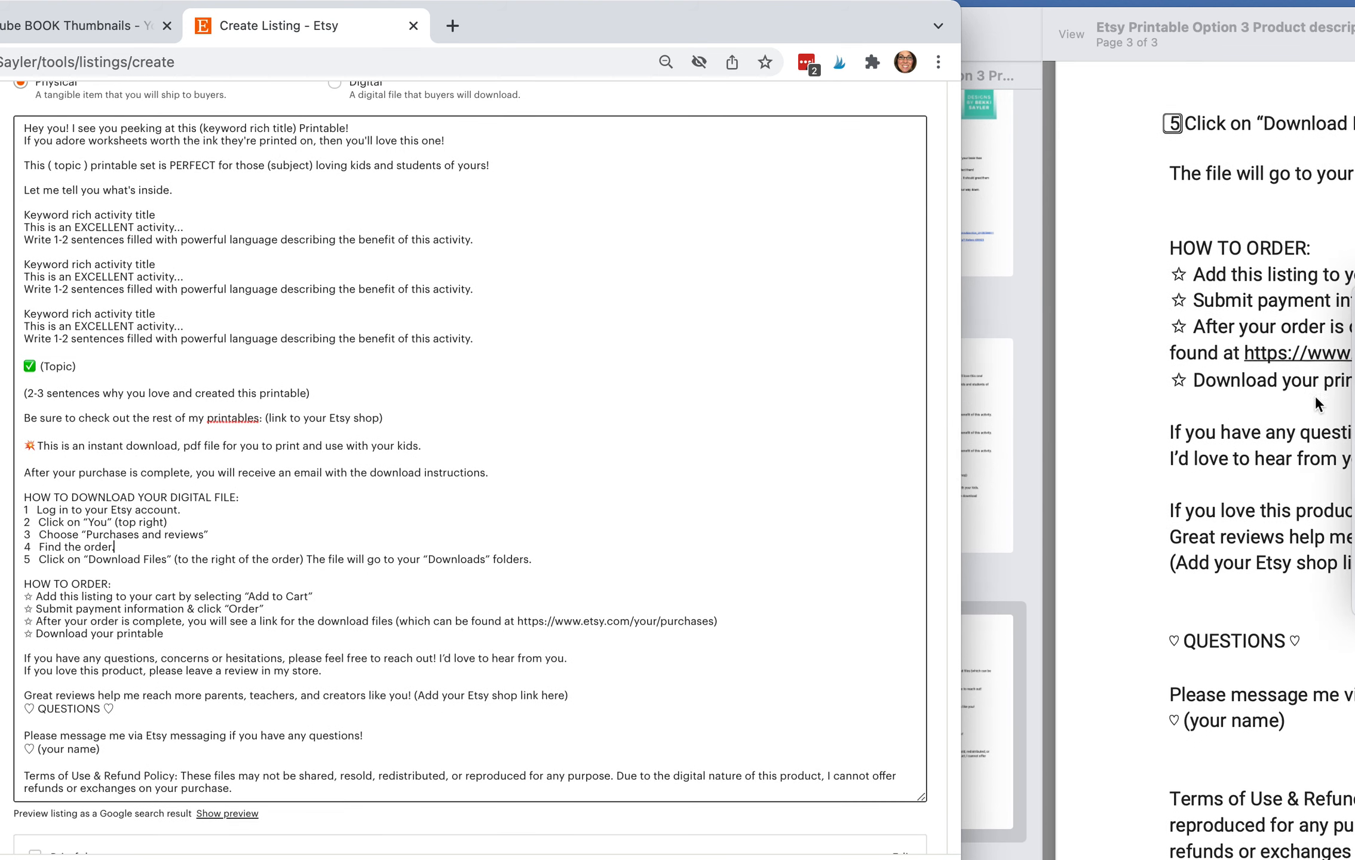
scroll(1316, 395, up, 8)
scroll(1315, 395, up, 10)
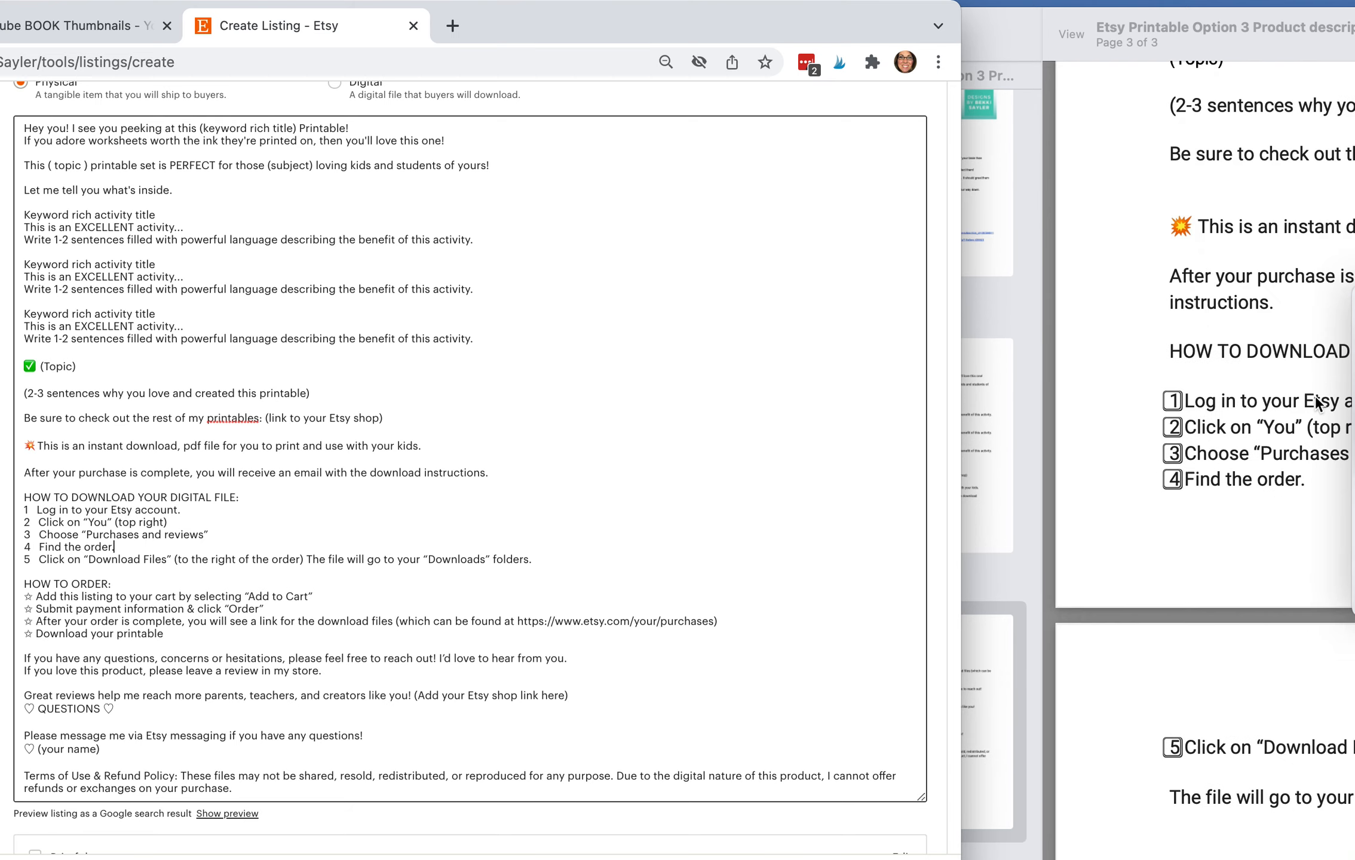
scroll(1315, 395, down, 3)
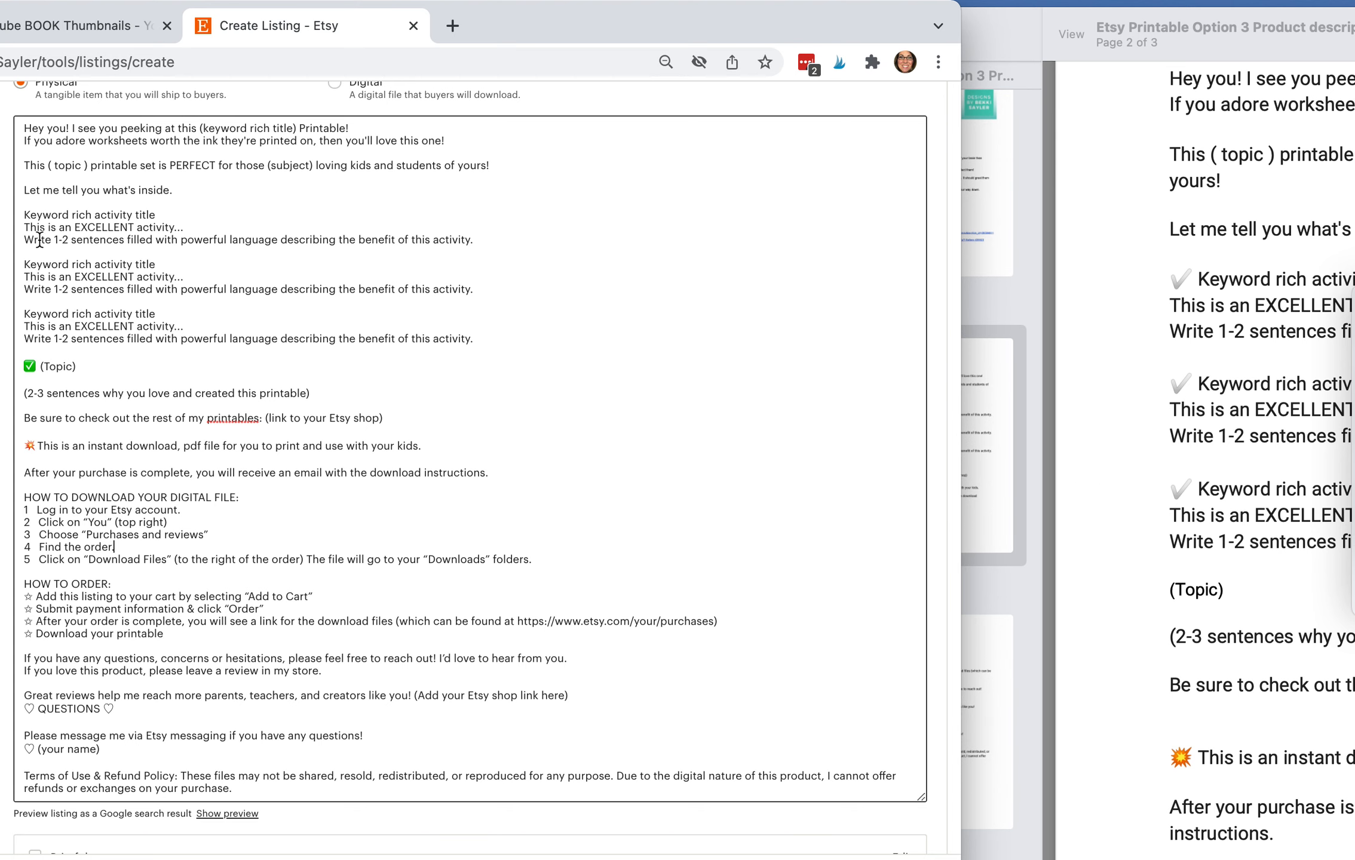
scroll(87, 680, up, 2)
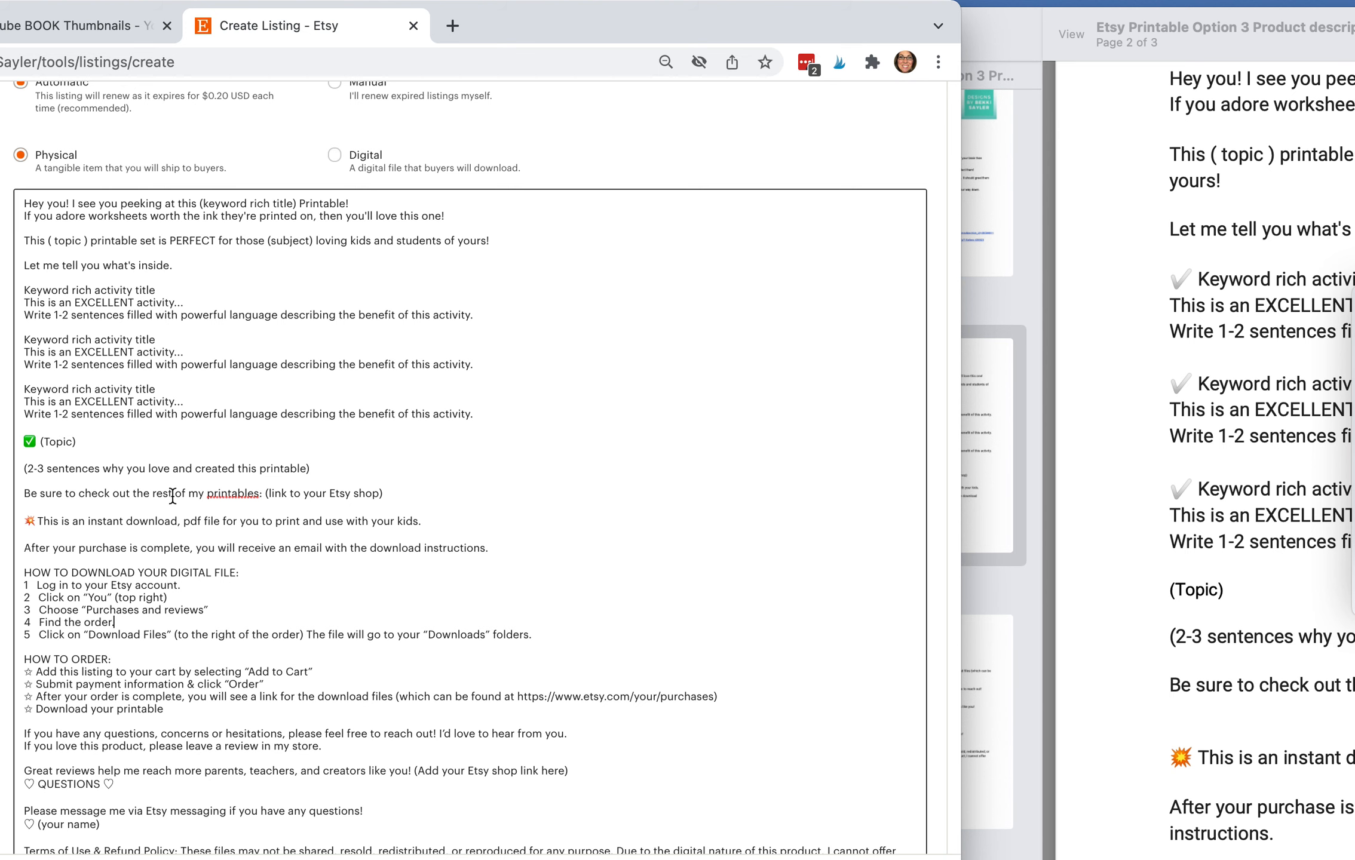
Review the opening lines' customizable parts, highlighting "(keyword rich title)" and "worksheets" and pointing out "( topic )".
scroll(172, 496, up, 3)
scroll(172, 496, up, 4)
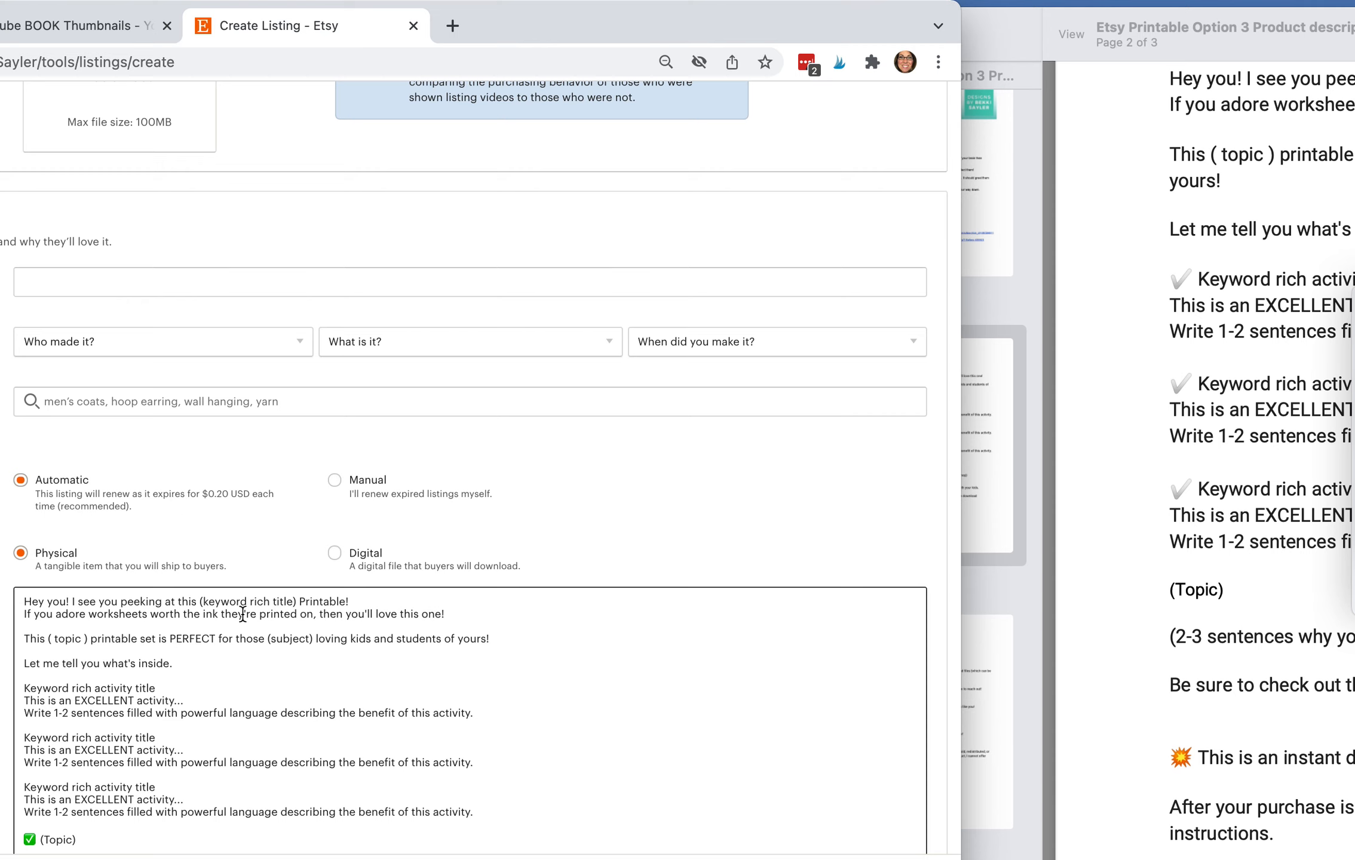
scroll(236, 562, down, 1)
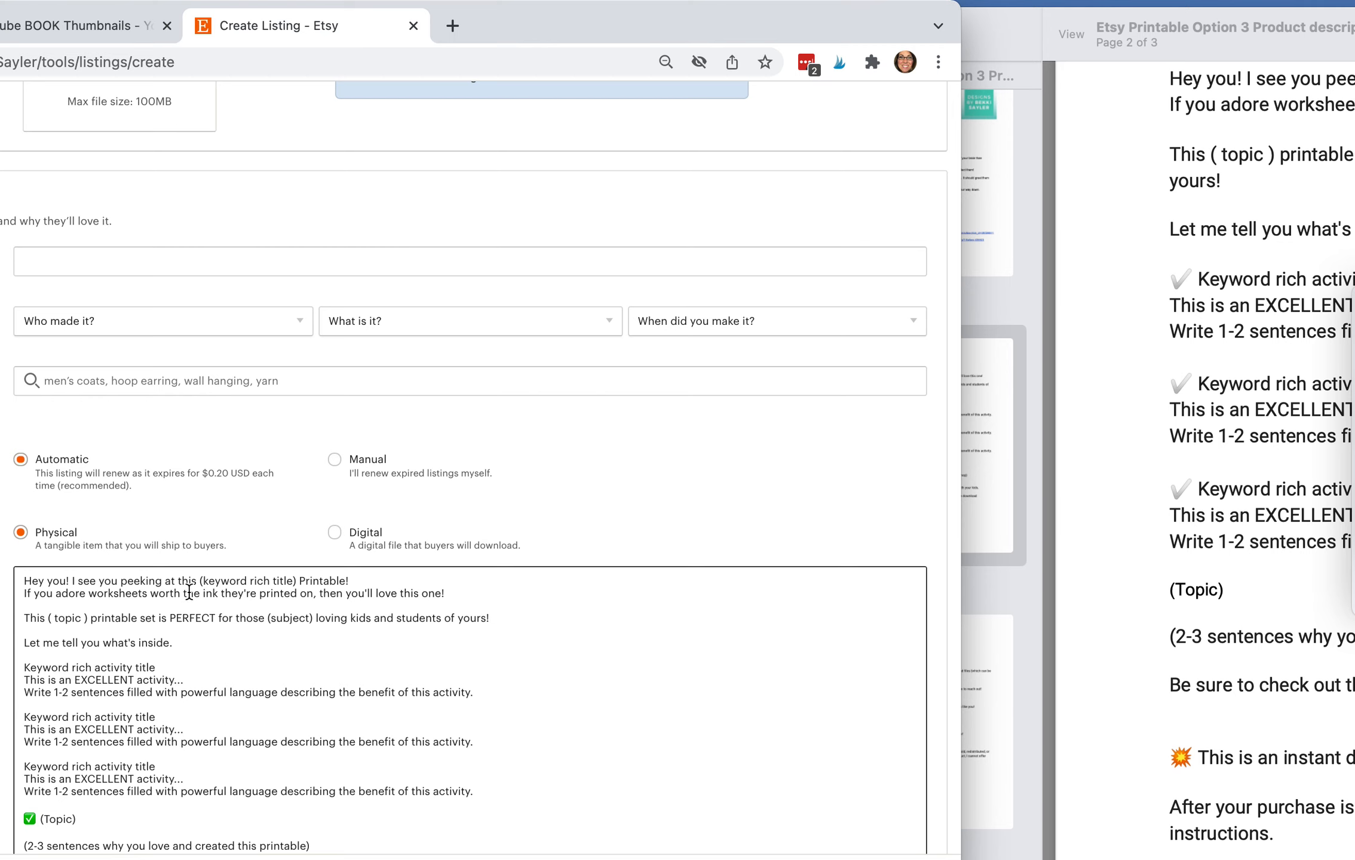
drag(200, 581, 297, 587)
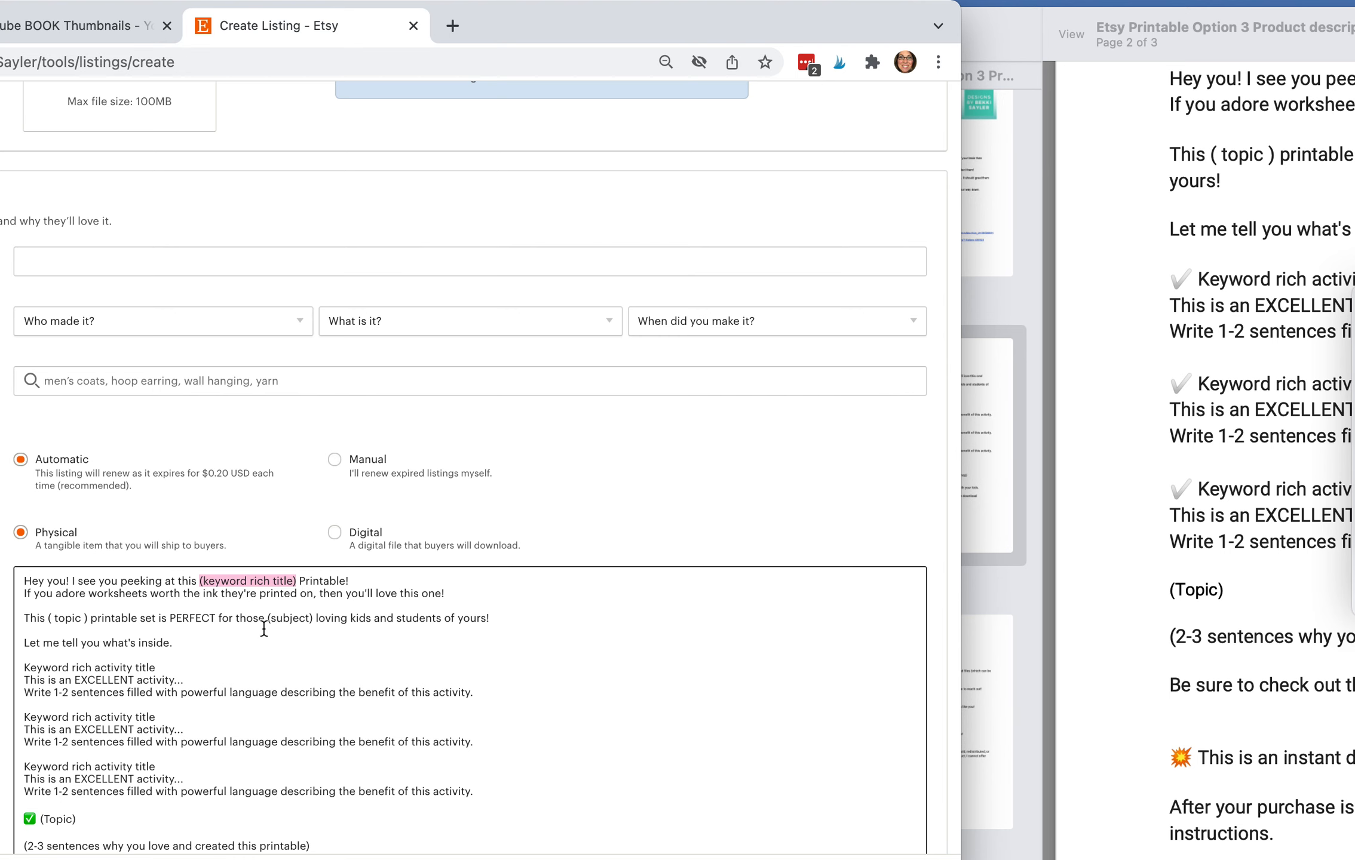
scroll(326, 463, down, 3)
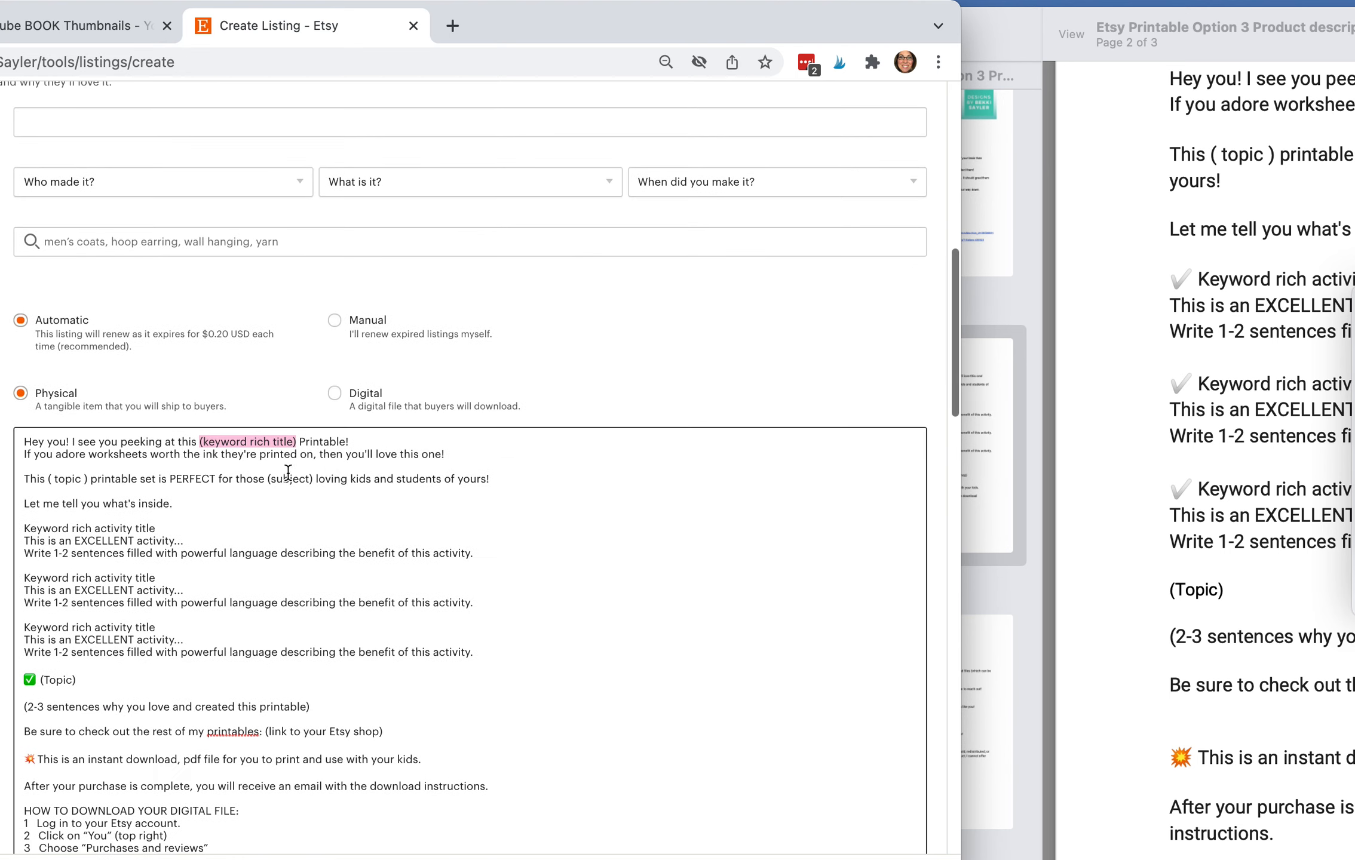
drag(89, 454, 148, 460)
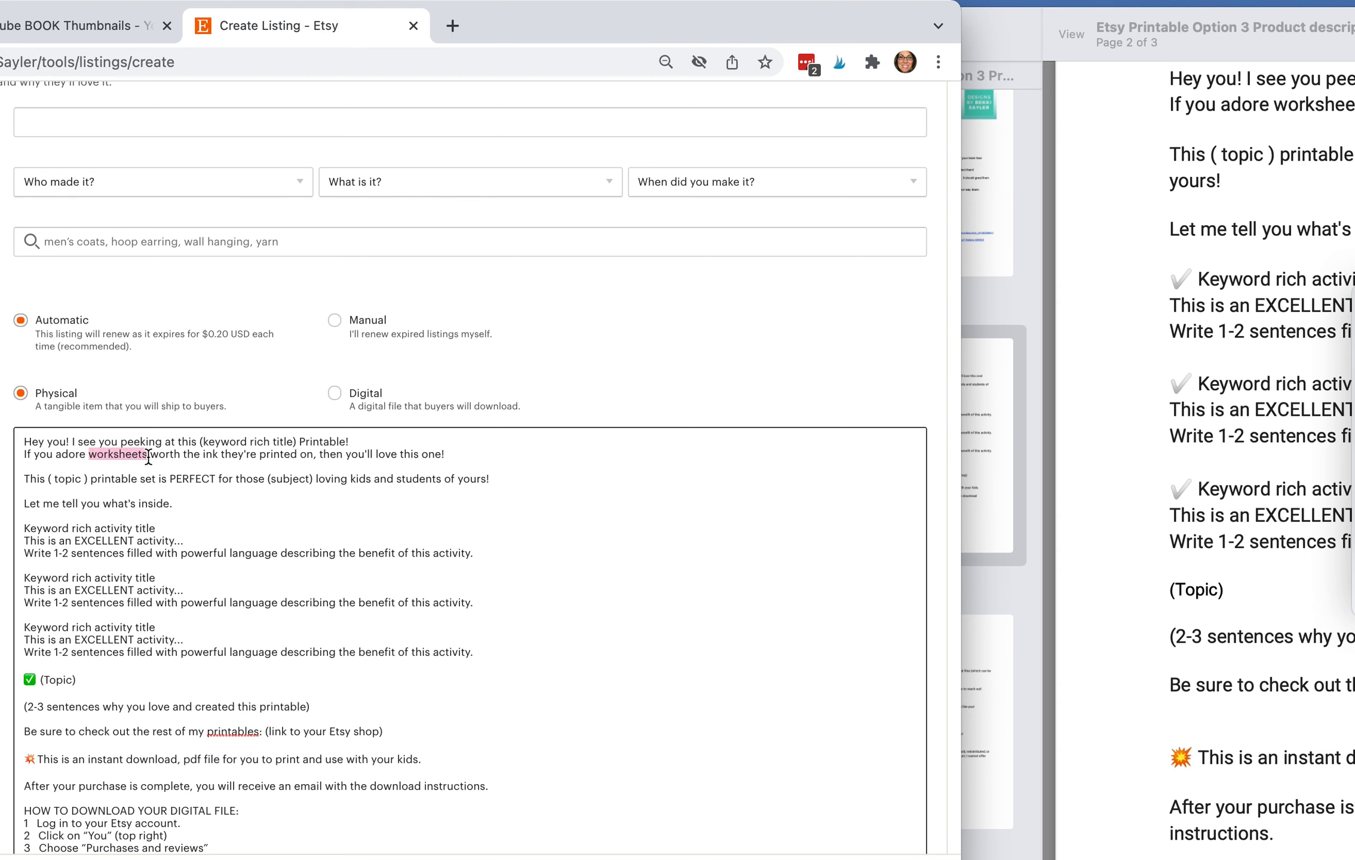
click(63, 484)
click(46, 477)
Highlight the three activity sections of the description, the first section alone, and its "Keyword rich activity title" line.
click(25, 531)
drag(25, 531, 63, 654)
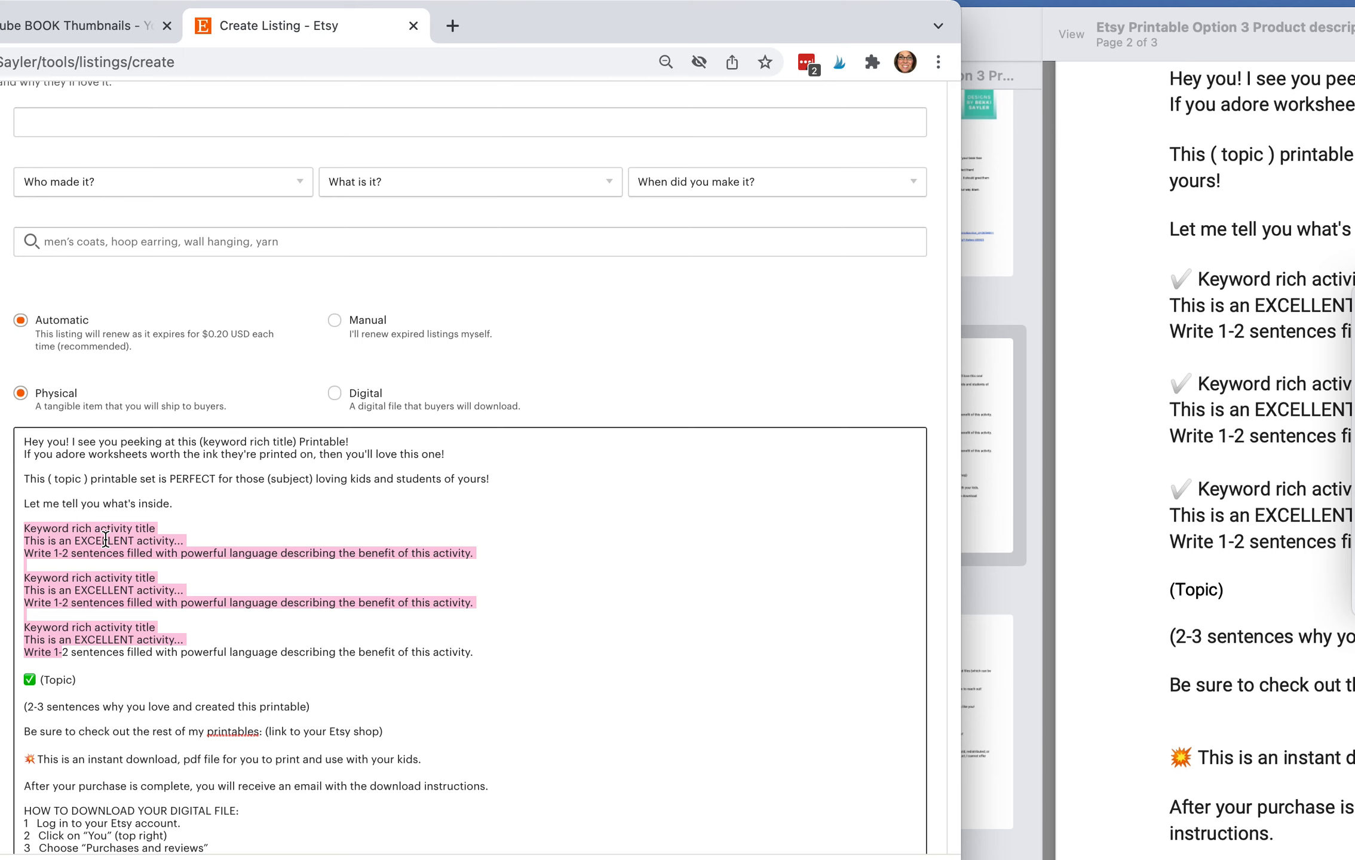
click(27, 532)
drag(25, 531, 178, 556)
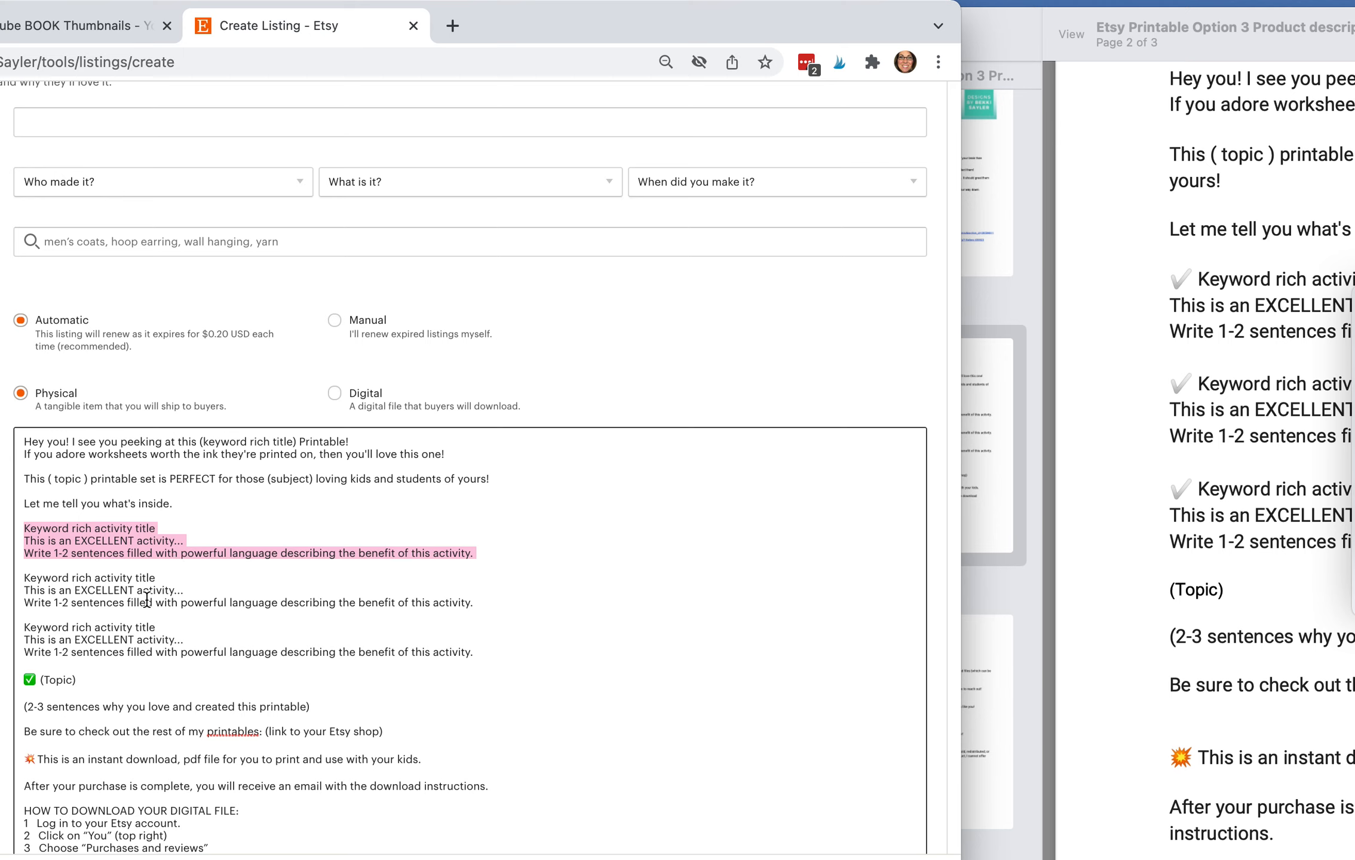
click(24, 528)
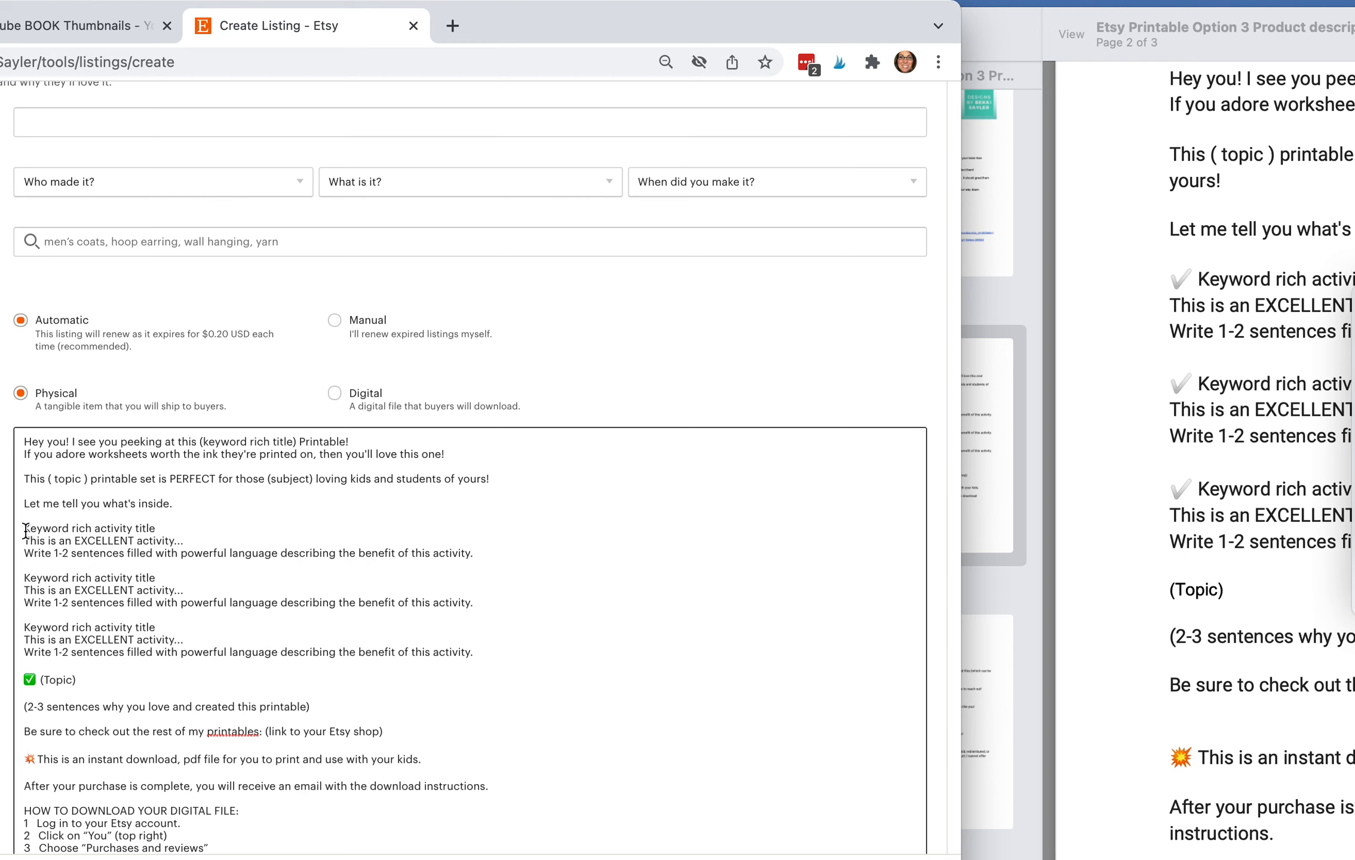
drag(24, 529, 156, 531)
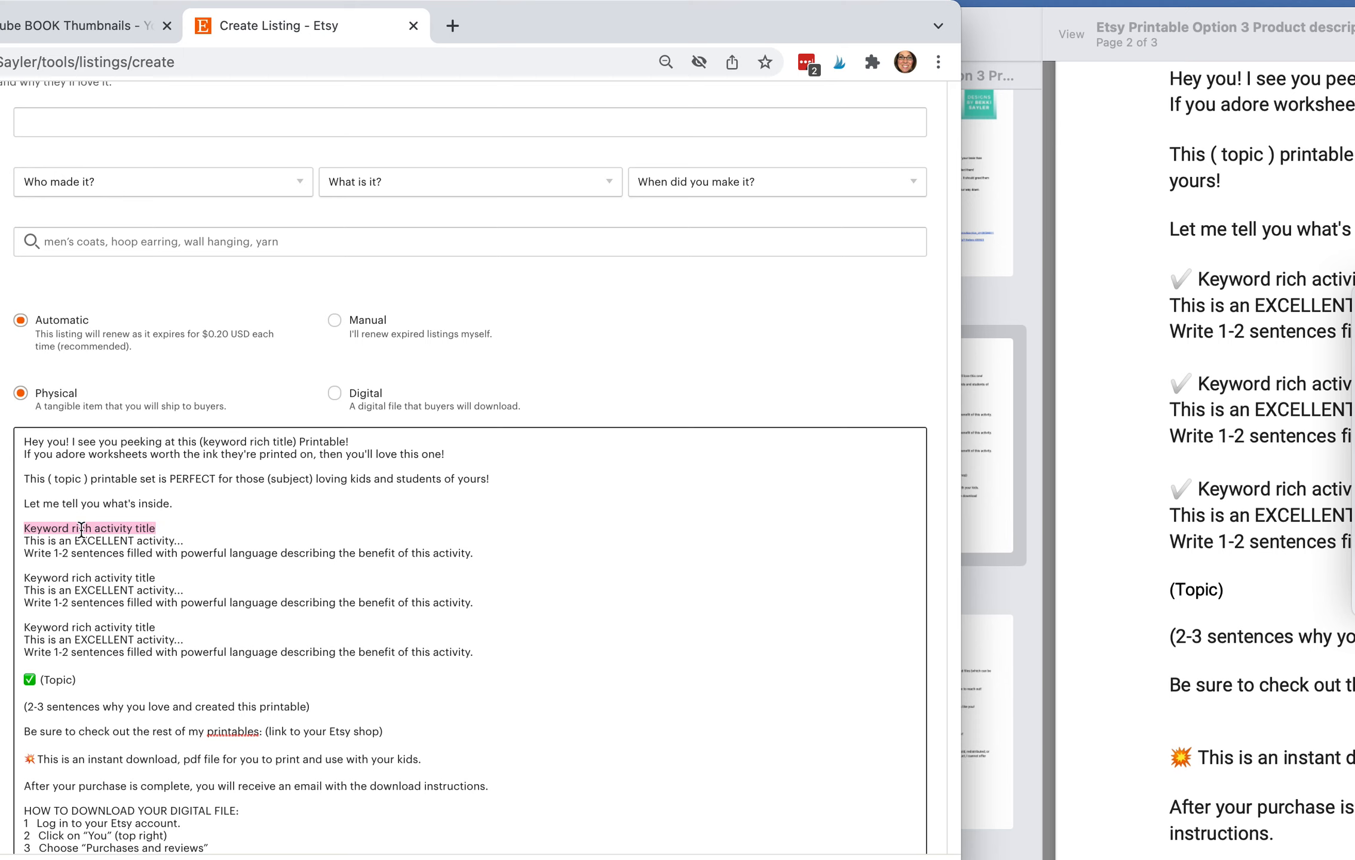
Highlight the first activity's two body lines, the second and third "Keyword rich activity title" lines, and all three activity sections together.
drag(24, 541, 133, 562)
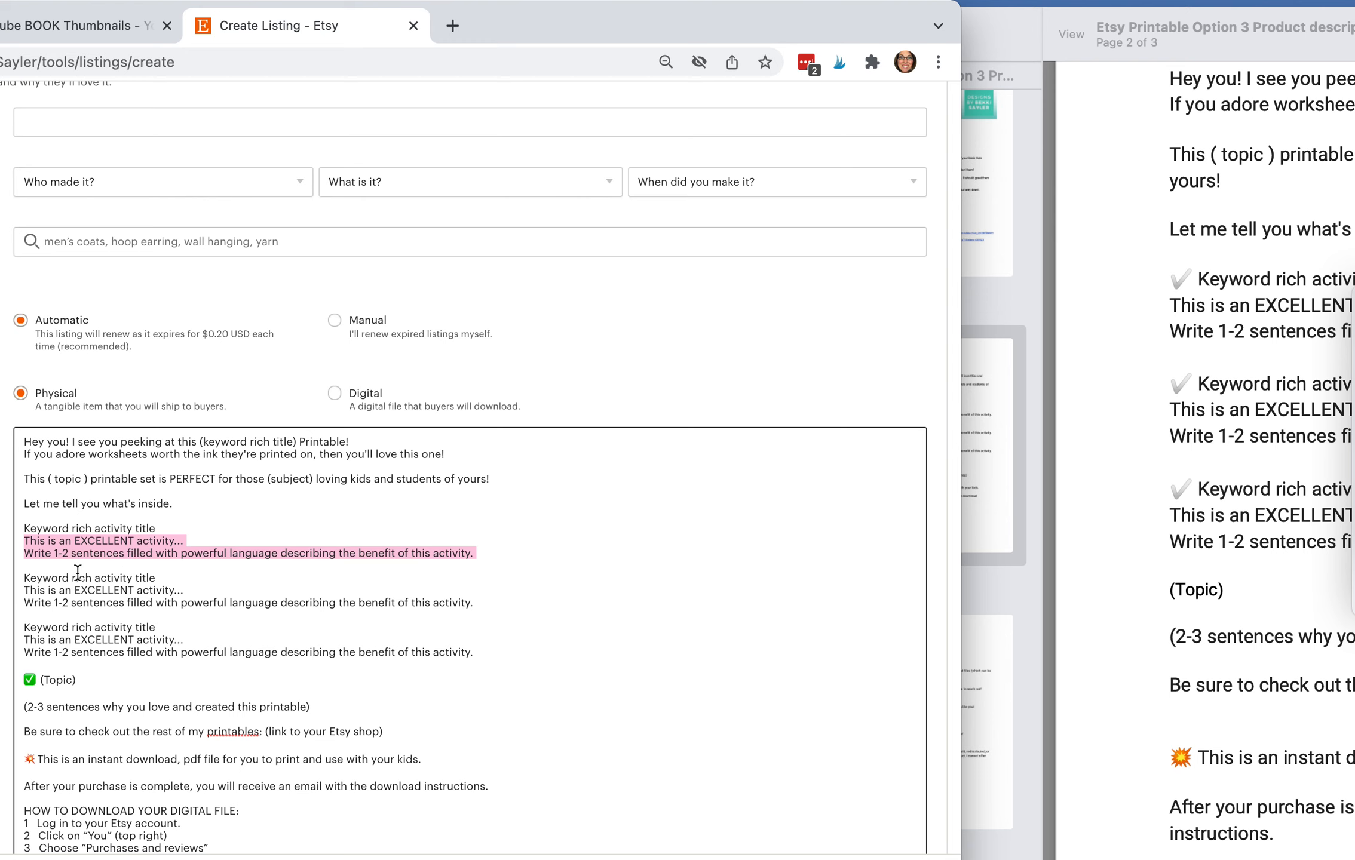
drag(24, 577, 155, 577)
drag(25, 627, 161, 626)
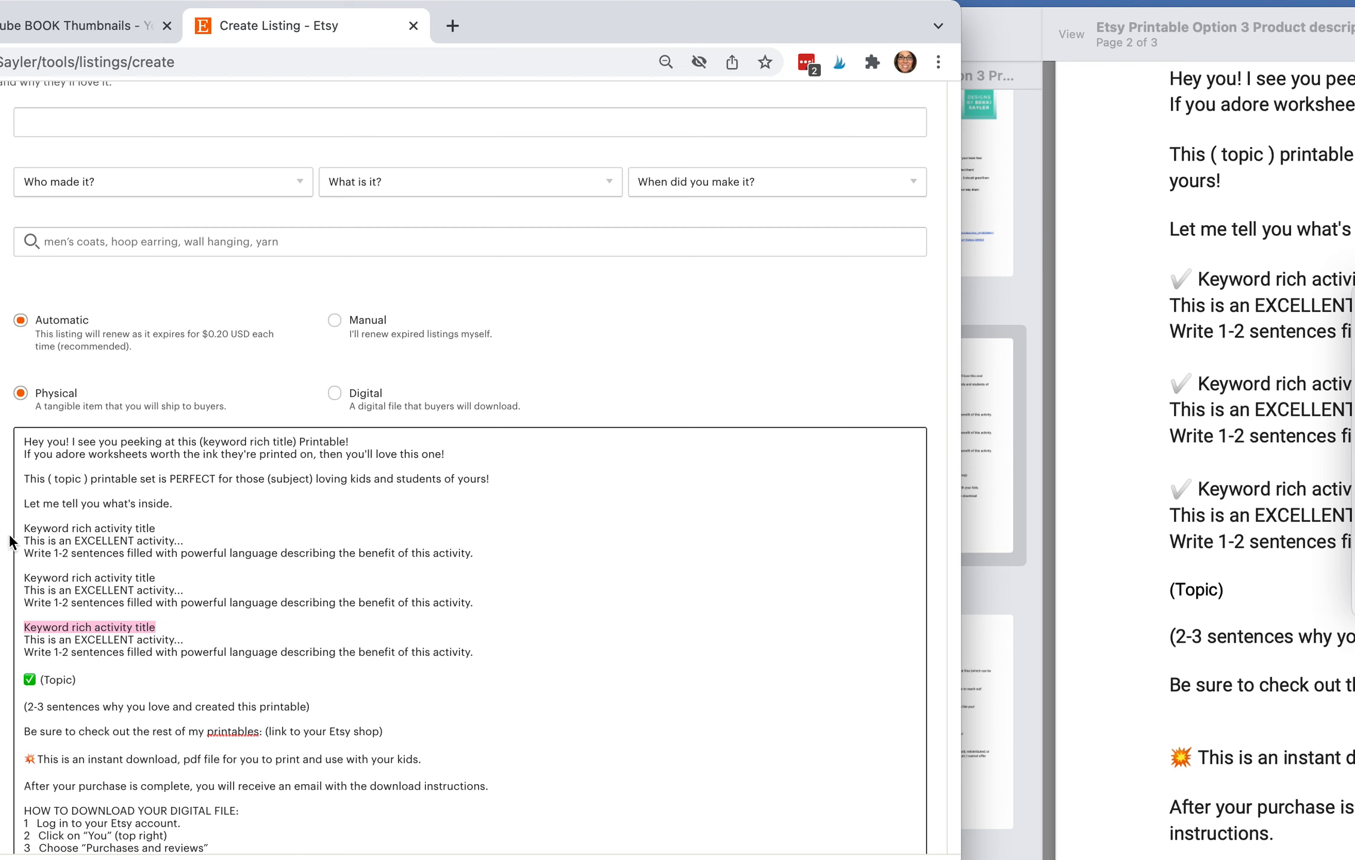
drag(24, 528, 77, 651)
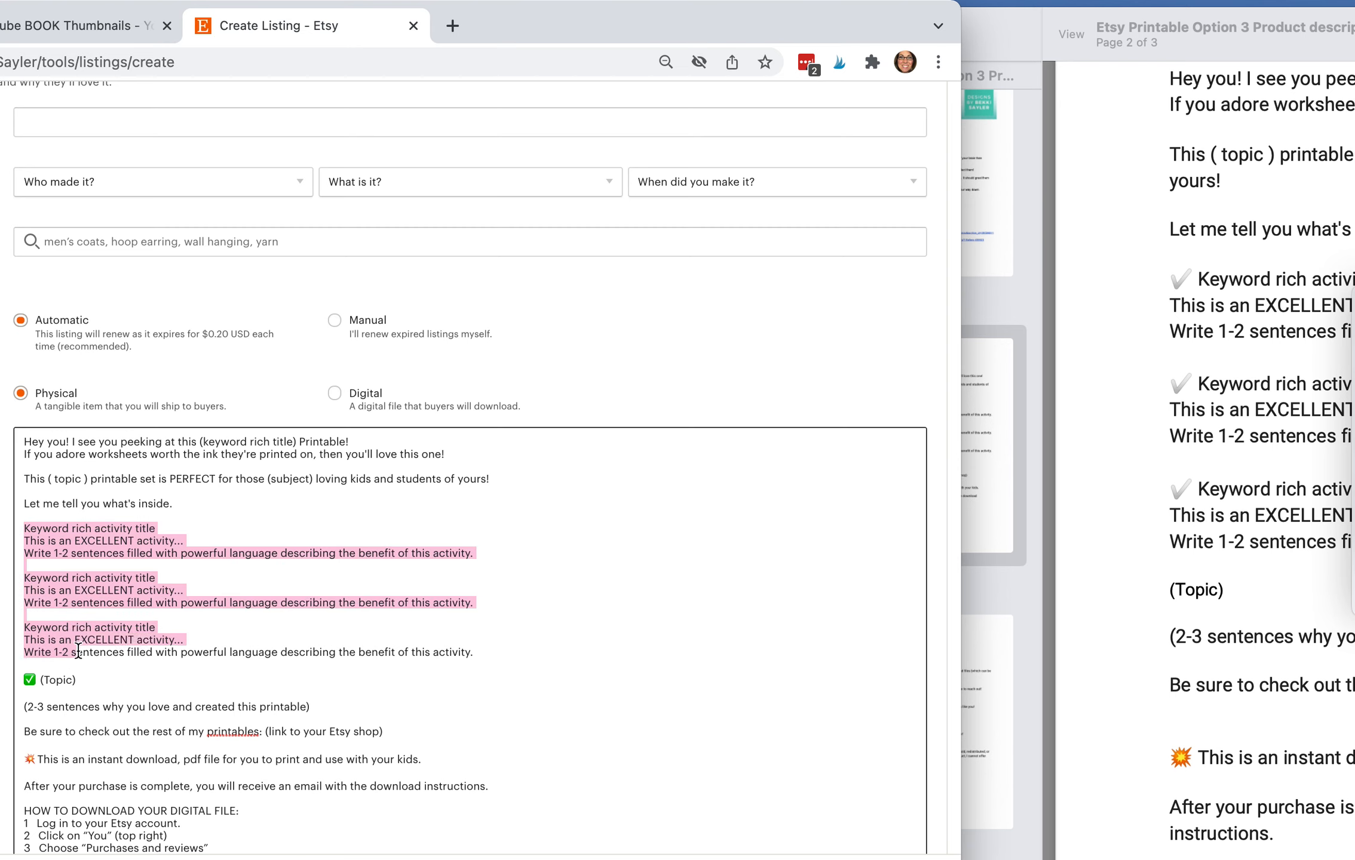
scroll(78, 651, down, 1)
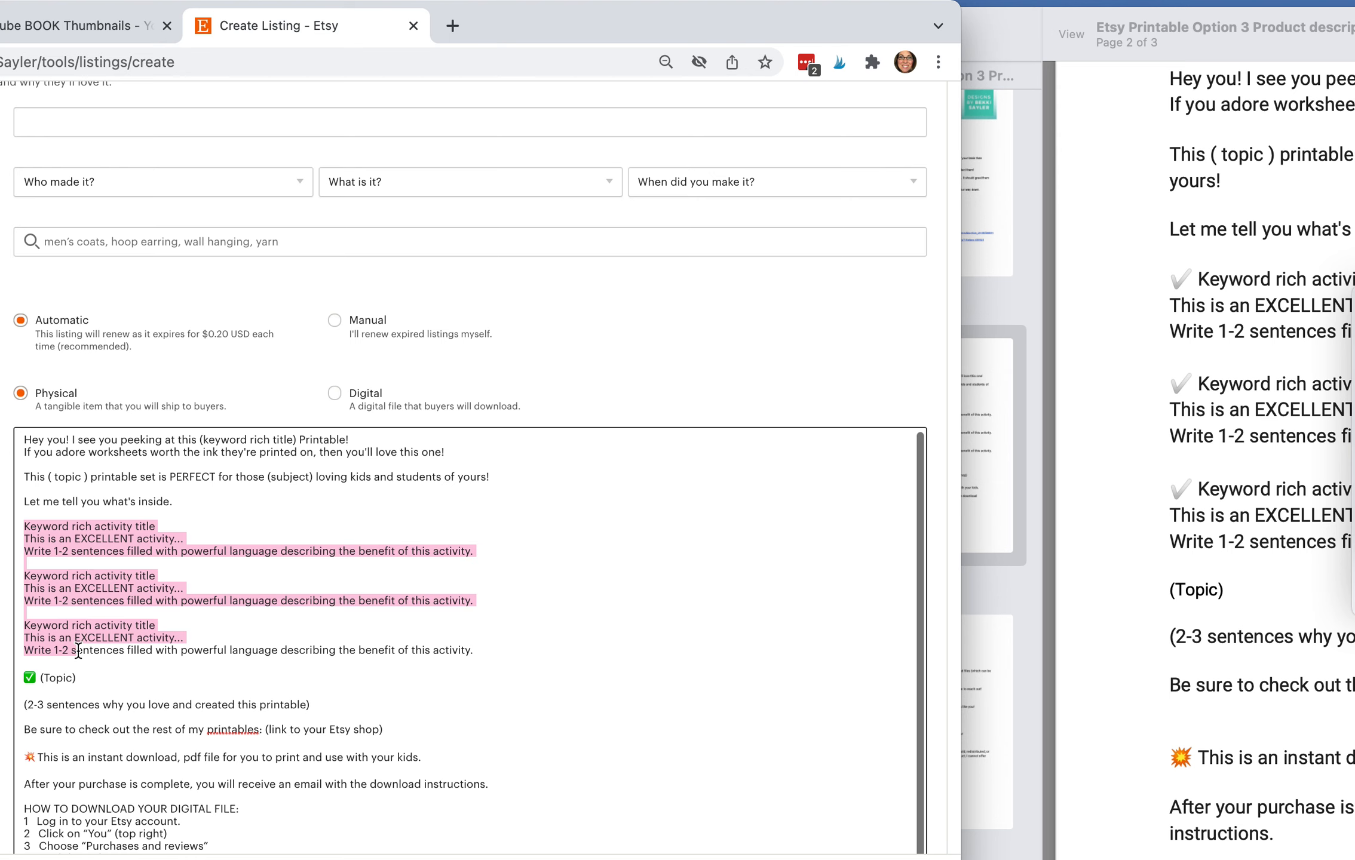
Highlight the "(Topic)" line with "(2-3 sentences why you love and created this printable)" and look over the rest of the description.
click(79, 676)
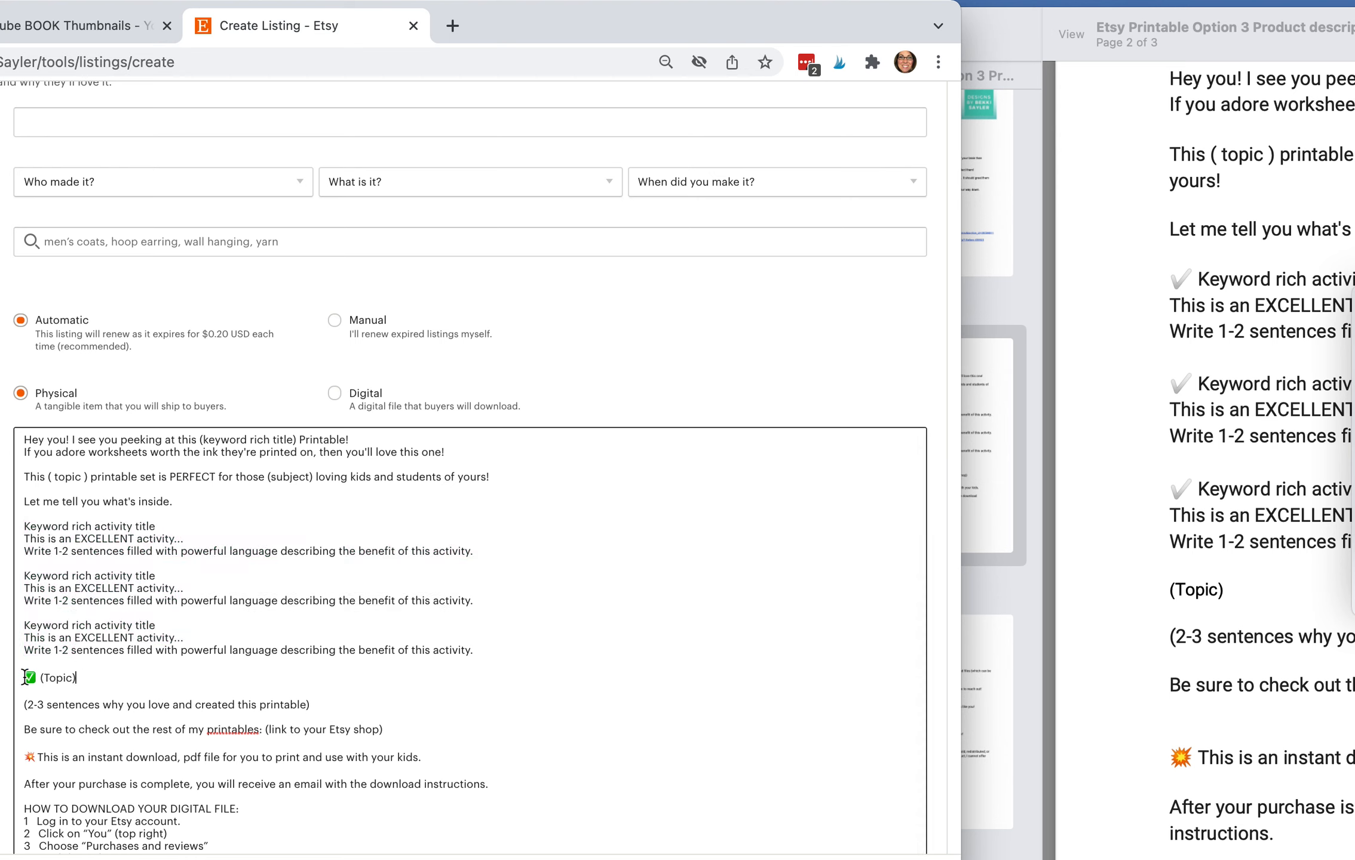
drag(24, 674, 125, 715)
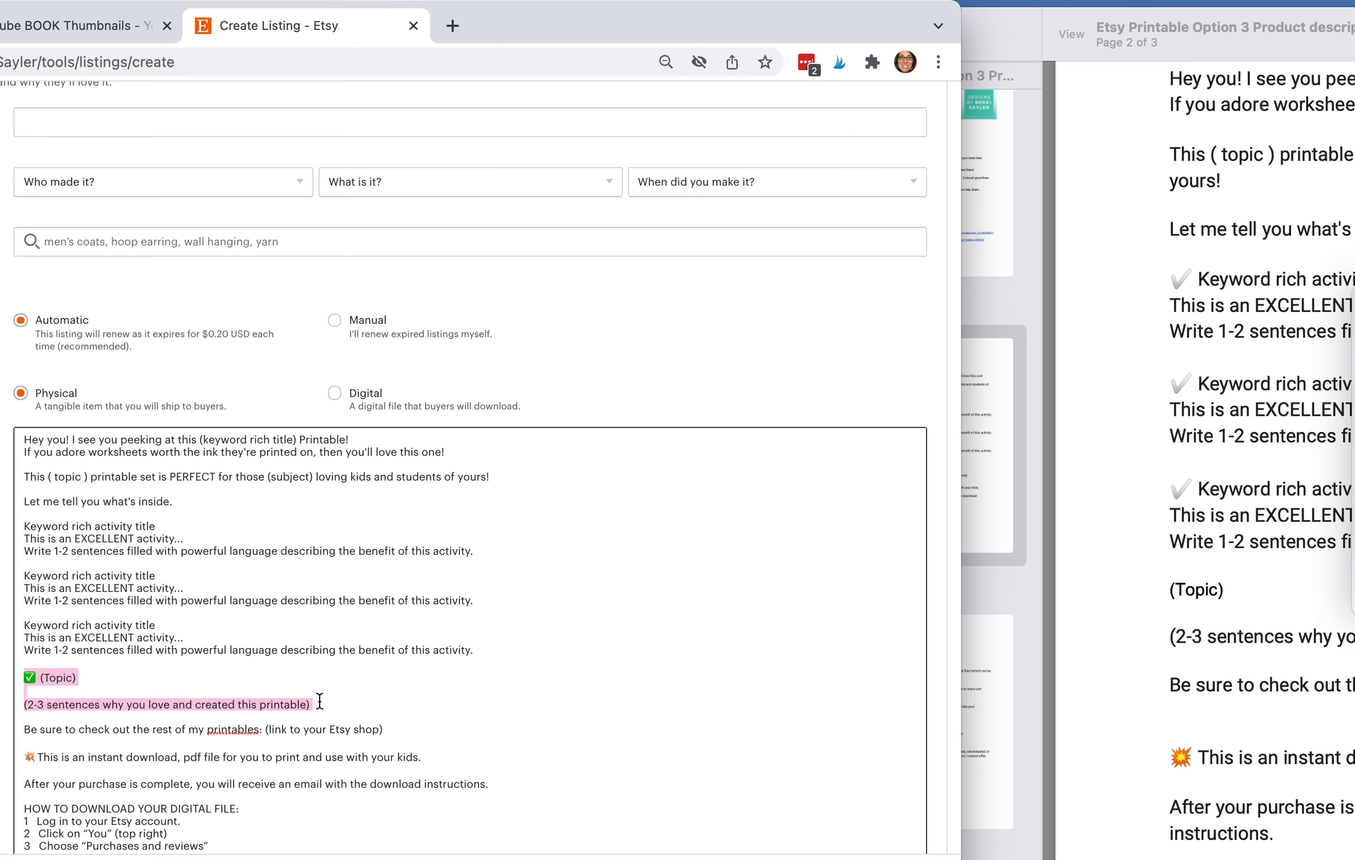
scroll(117, 717, down, 5)
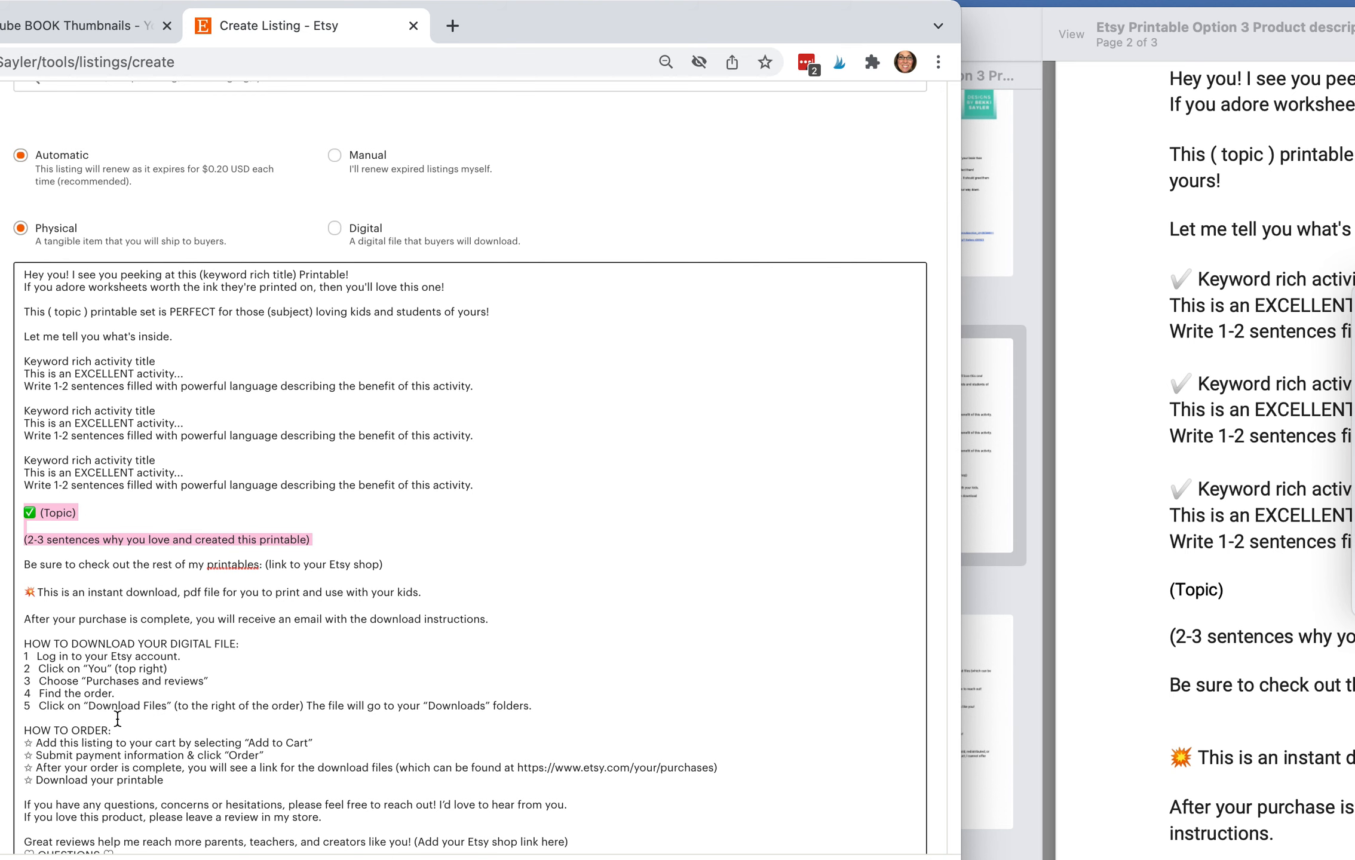
scroll(118, 718, down, 8)
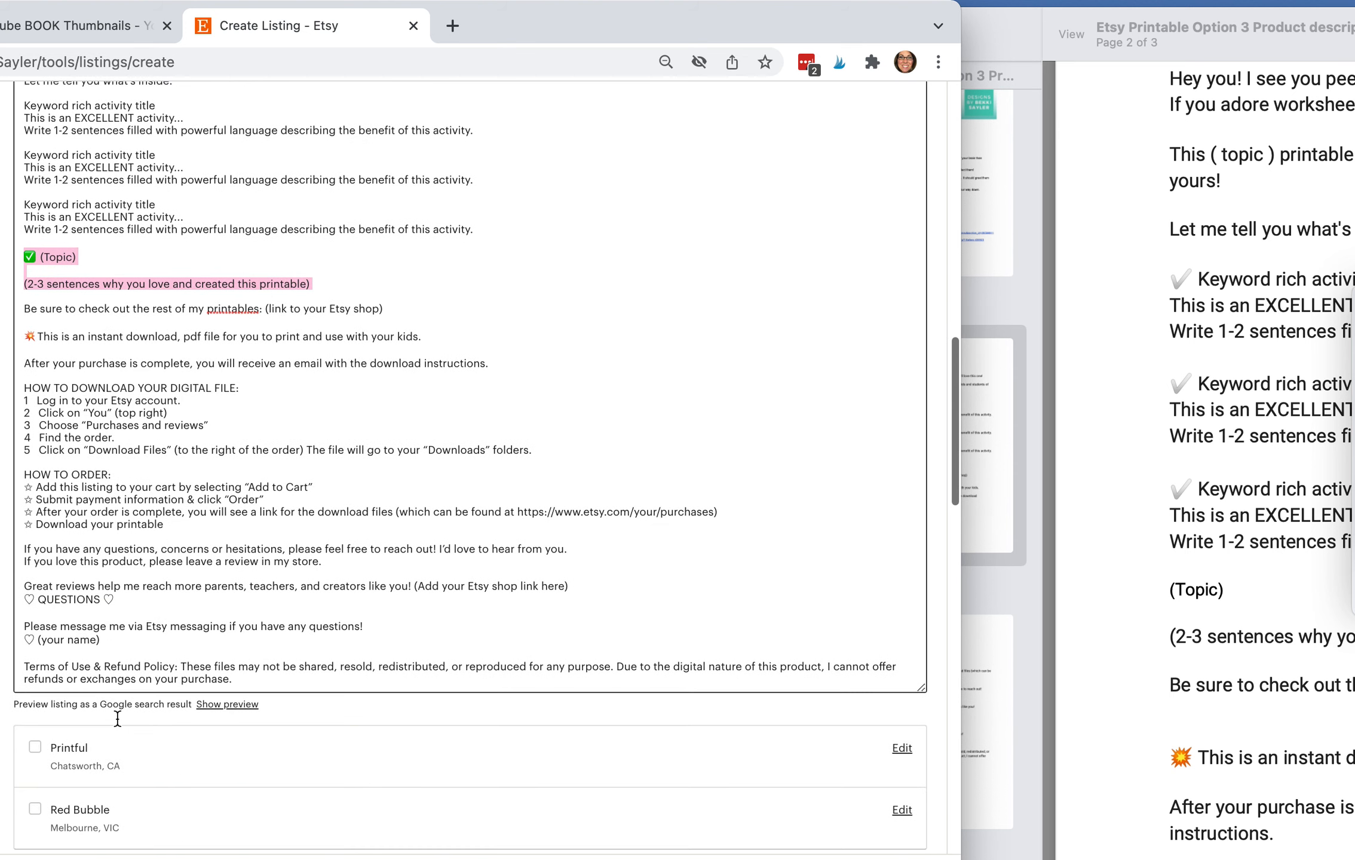
scroll(255, 577, up, 4)
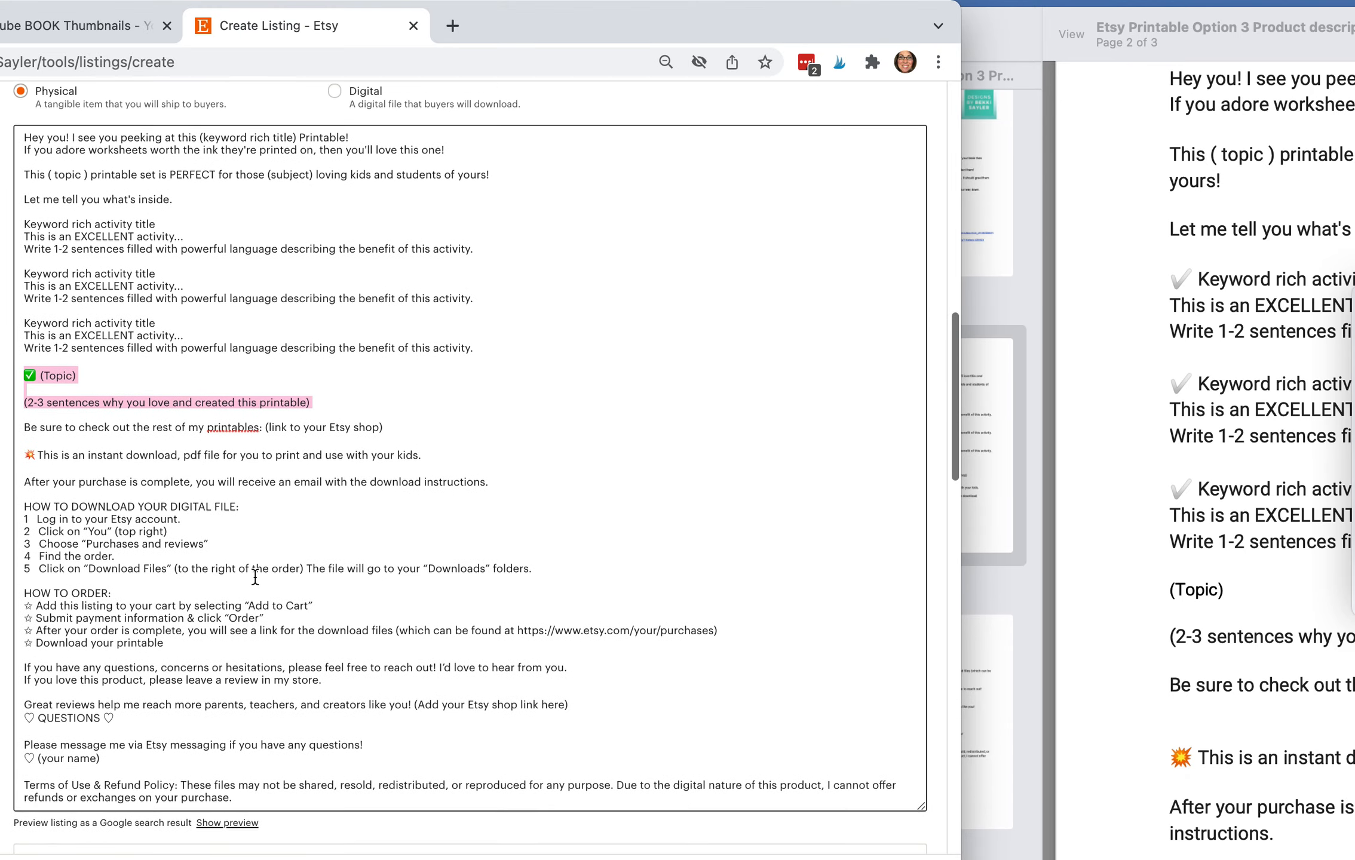
scroll(255, 577, down, 2)
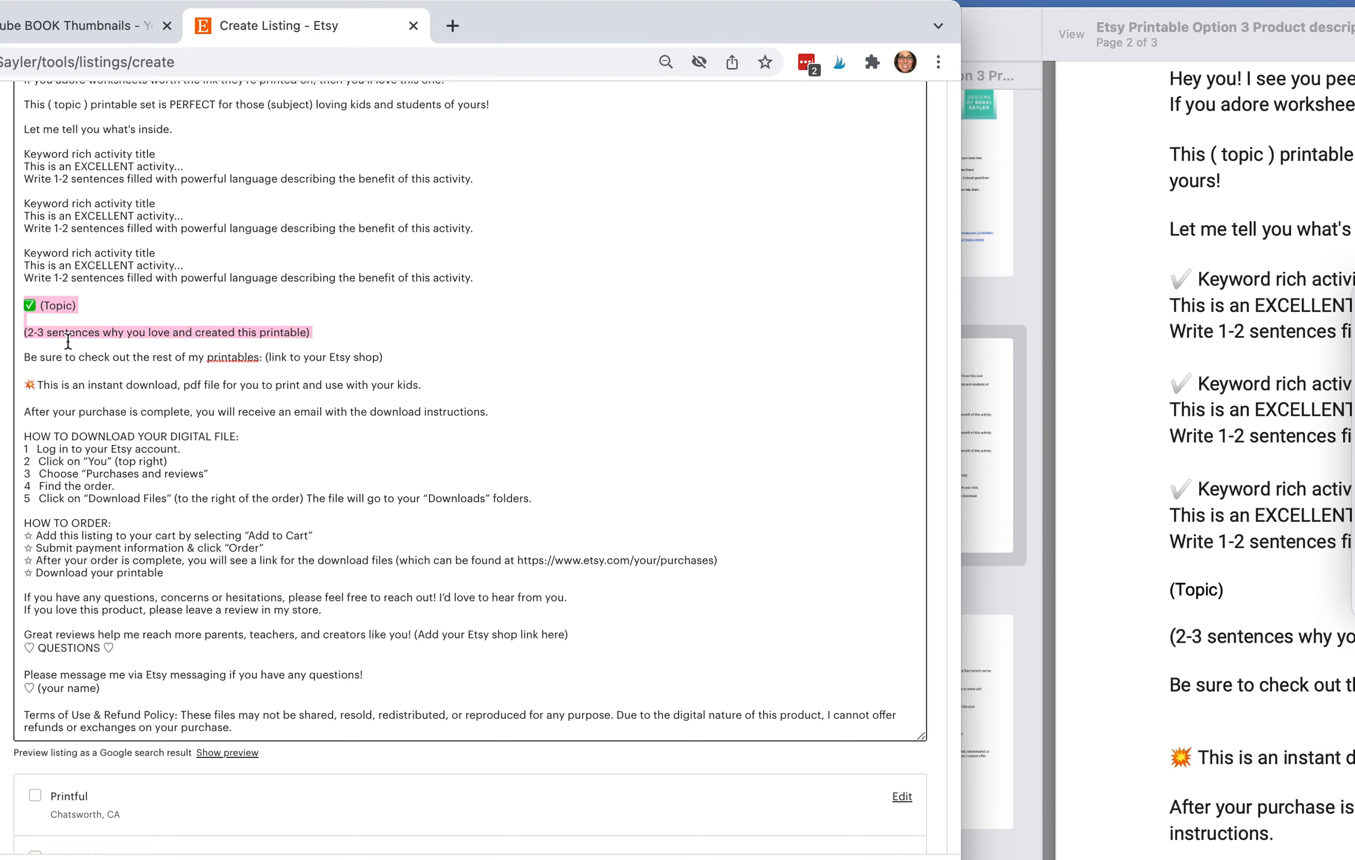
Highlight "link to your Etsy shop", the instant download line, and the line about the email with download instructions, one after another.
click(52, 360)
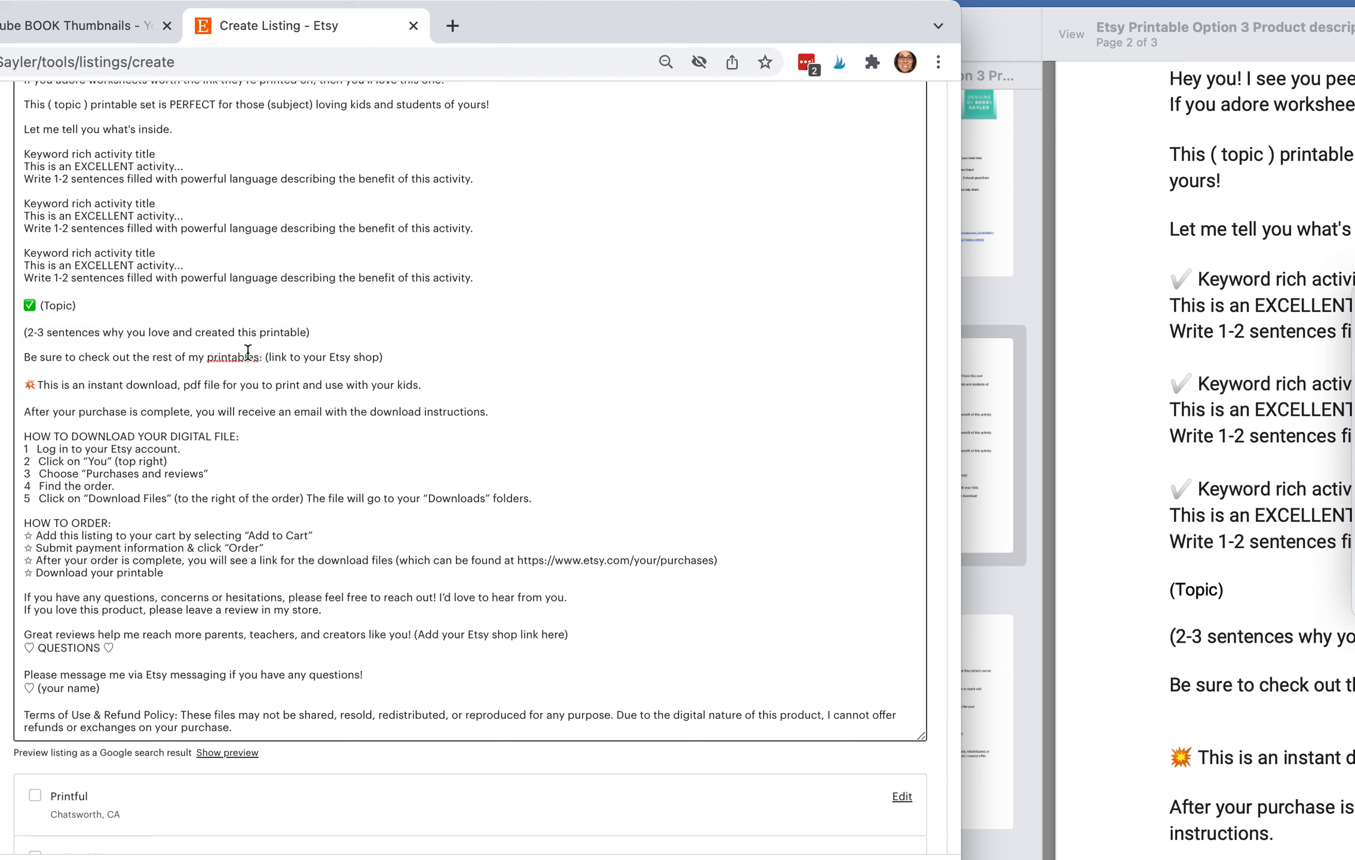
drag(269, 357, 379, 361)
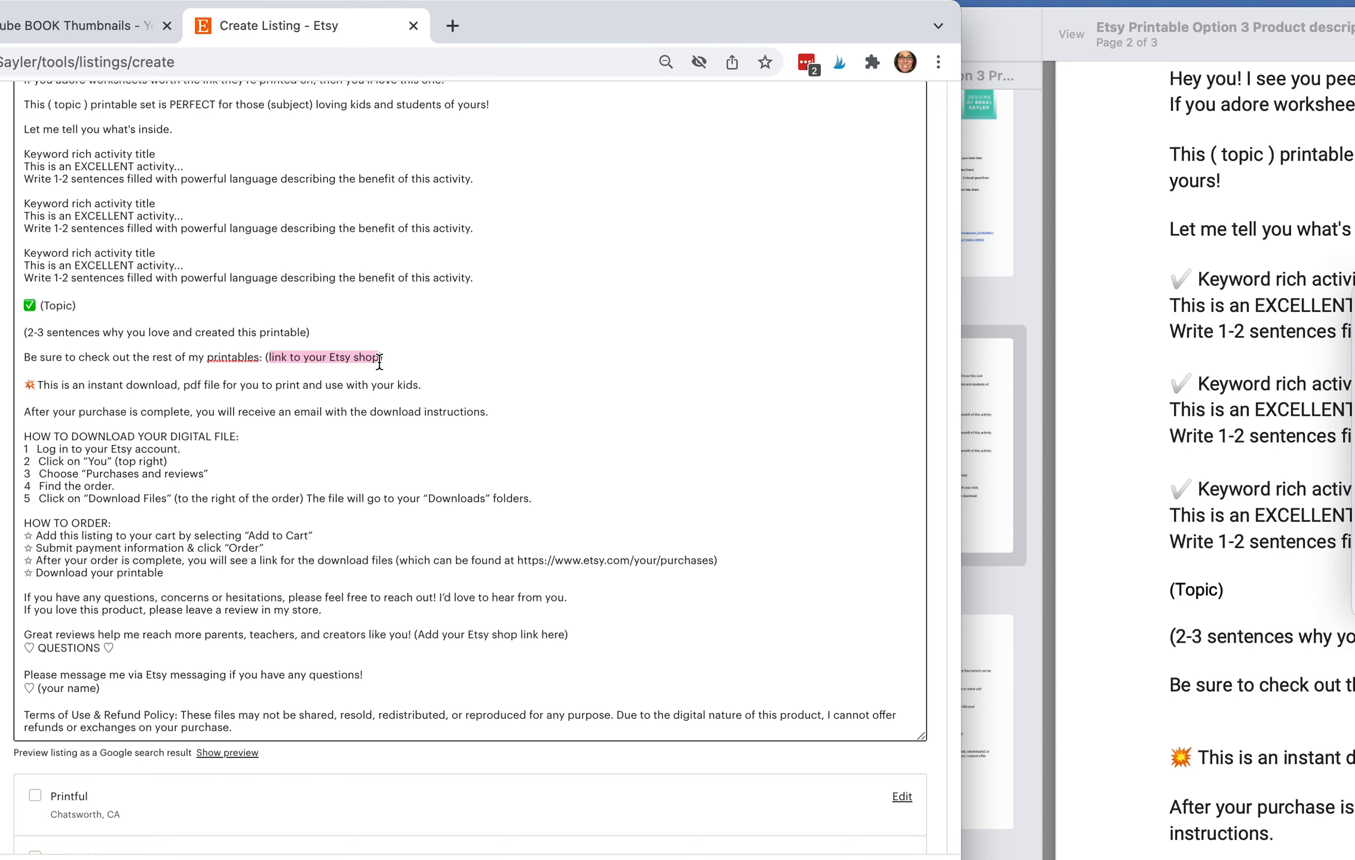
triple_click(251, 384)
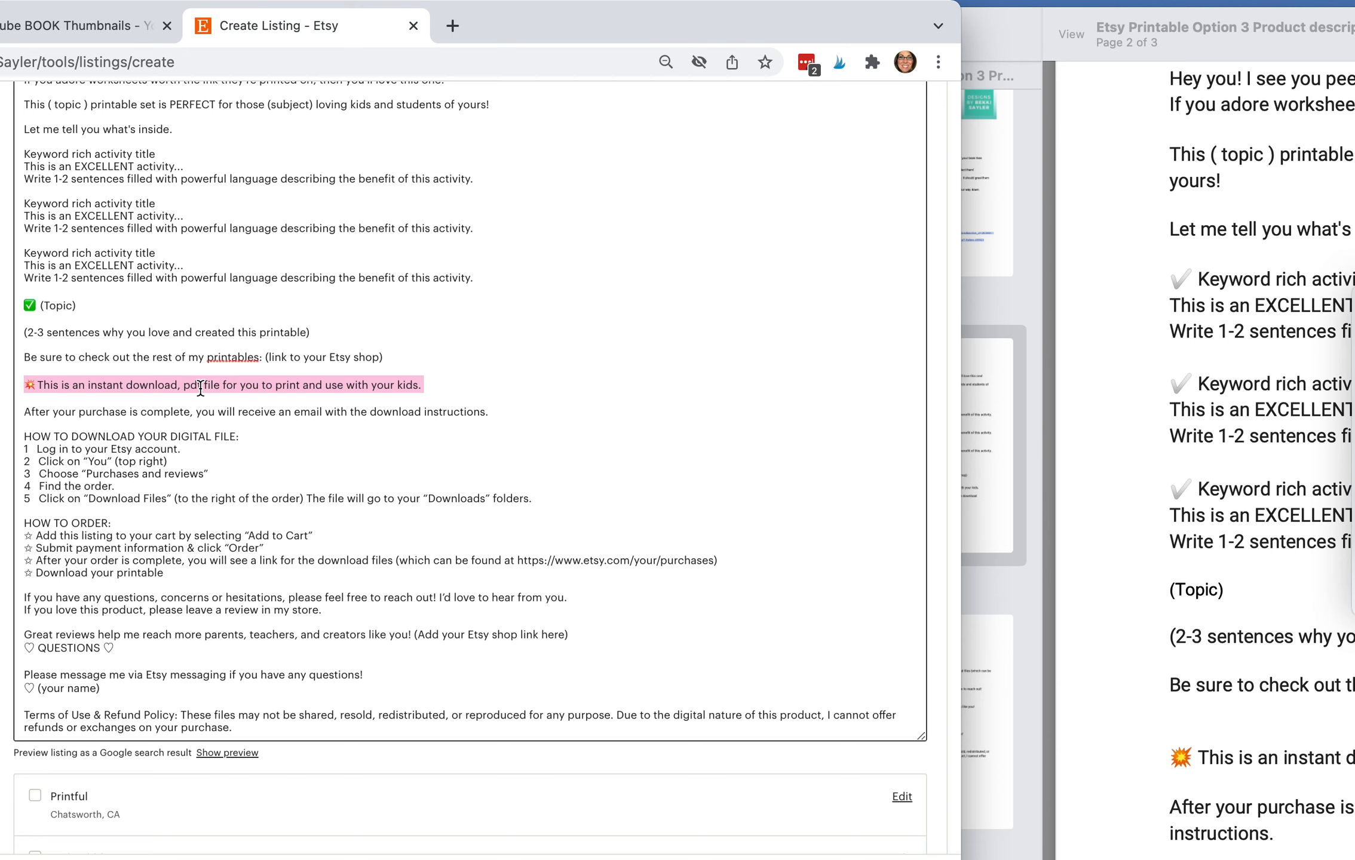
click(26, 415)
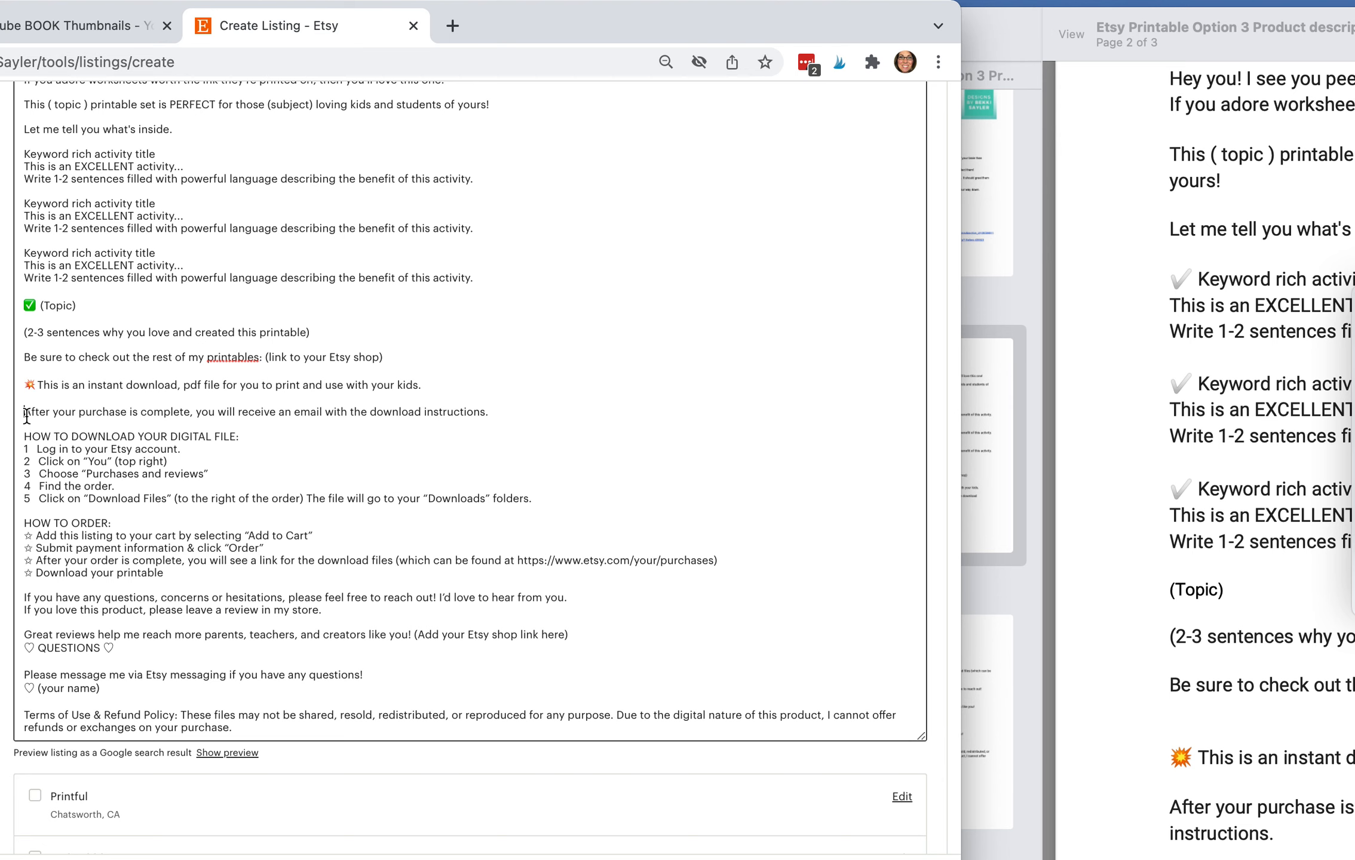
drag(27, 416, 367, 423)
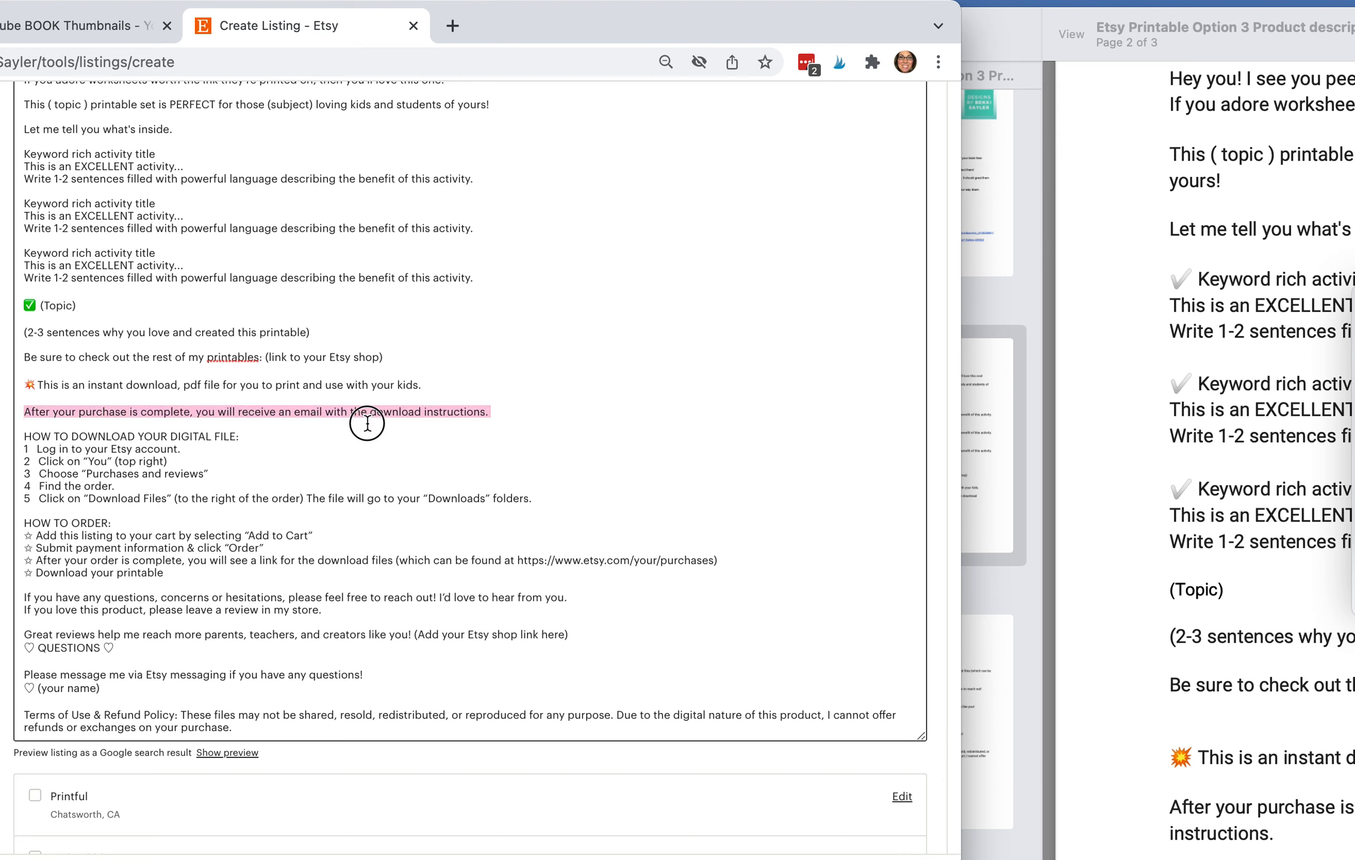
Highlight the "HOW TO DOWNLOAD YOUR DIGITAL FILE" and "HOW TO ORDER" sections of the description, together and separately.
click(27, 434)
drag(27, 433, 144, 500)
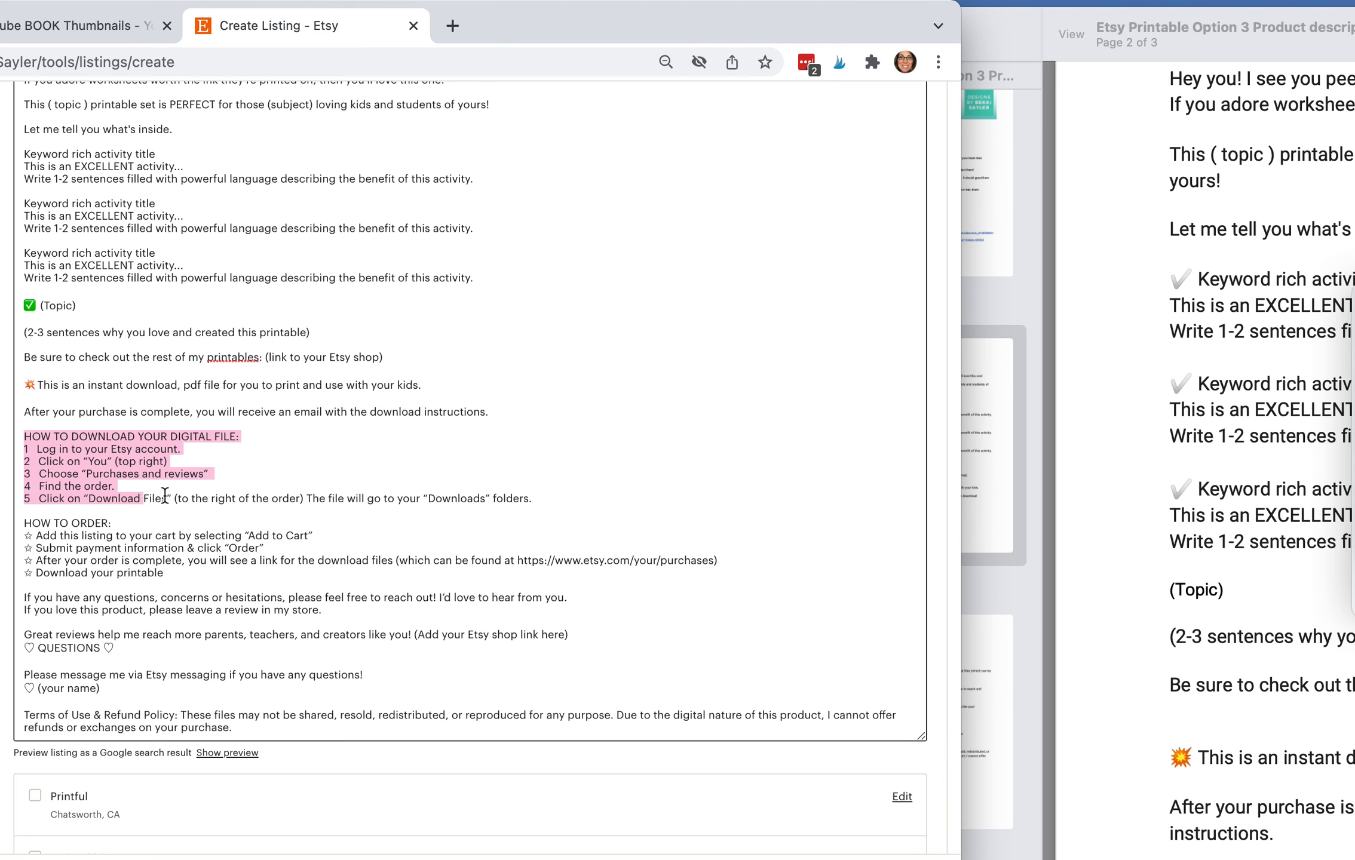
click(25, 435)
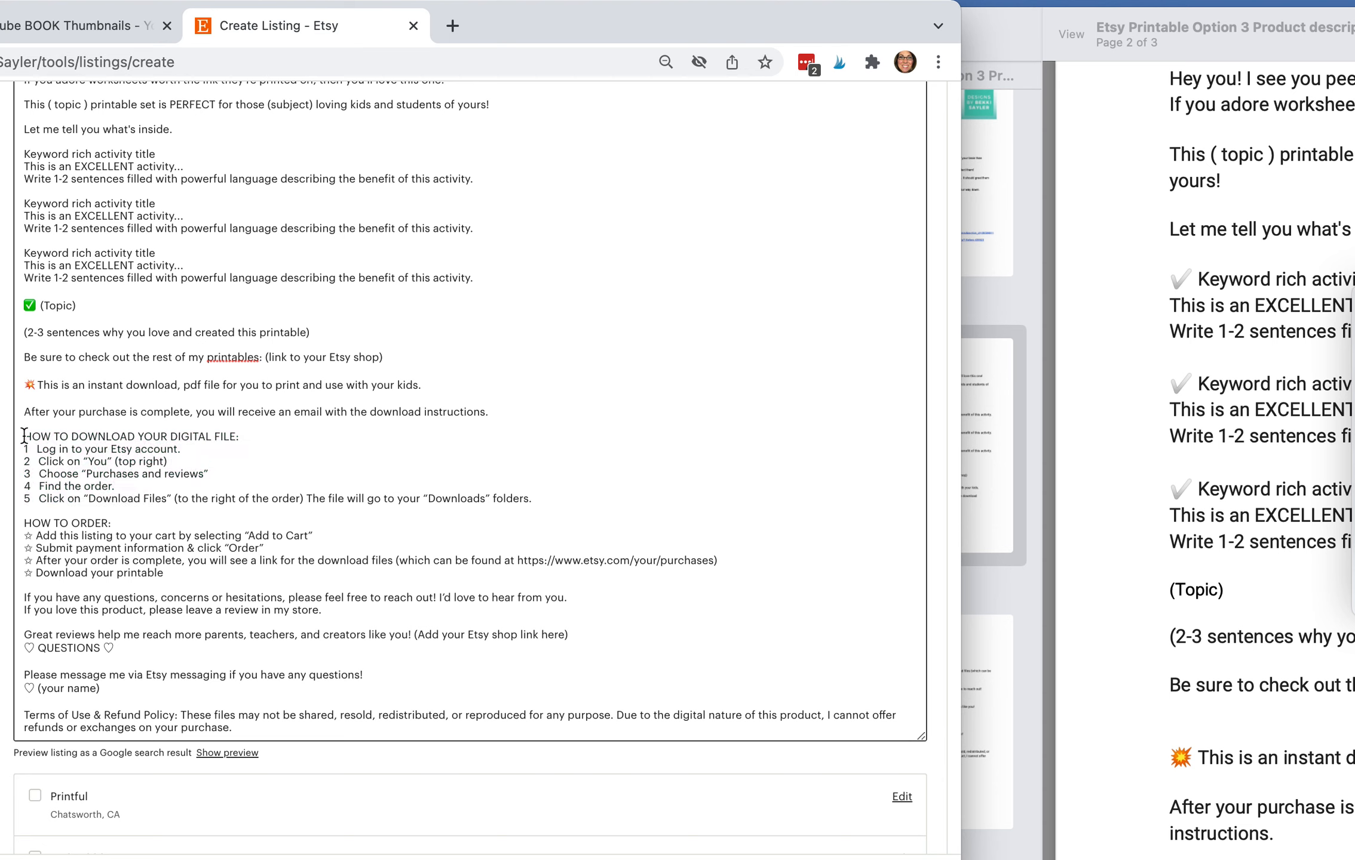
drag(25, 412, 194, 573)
click(179, 563)
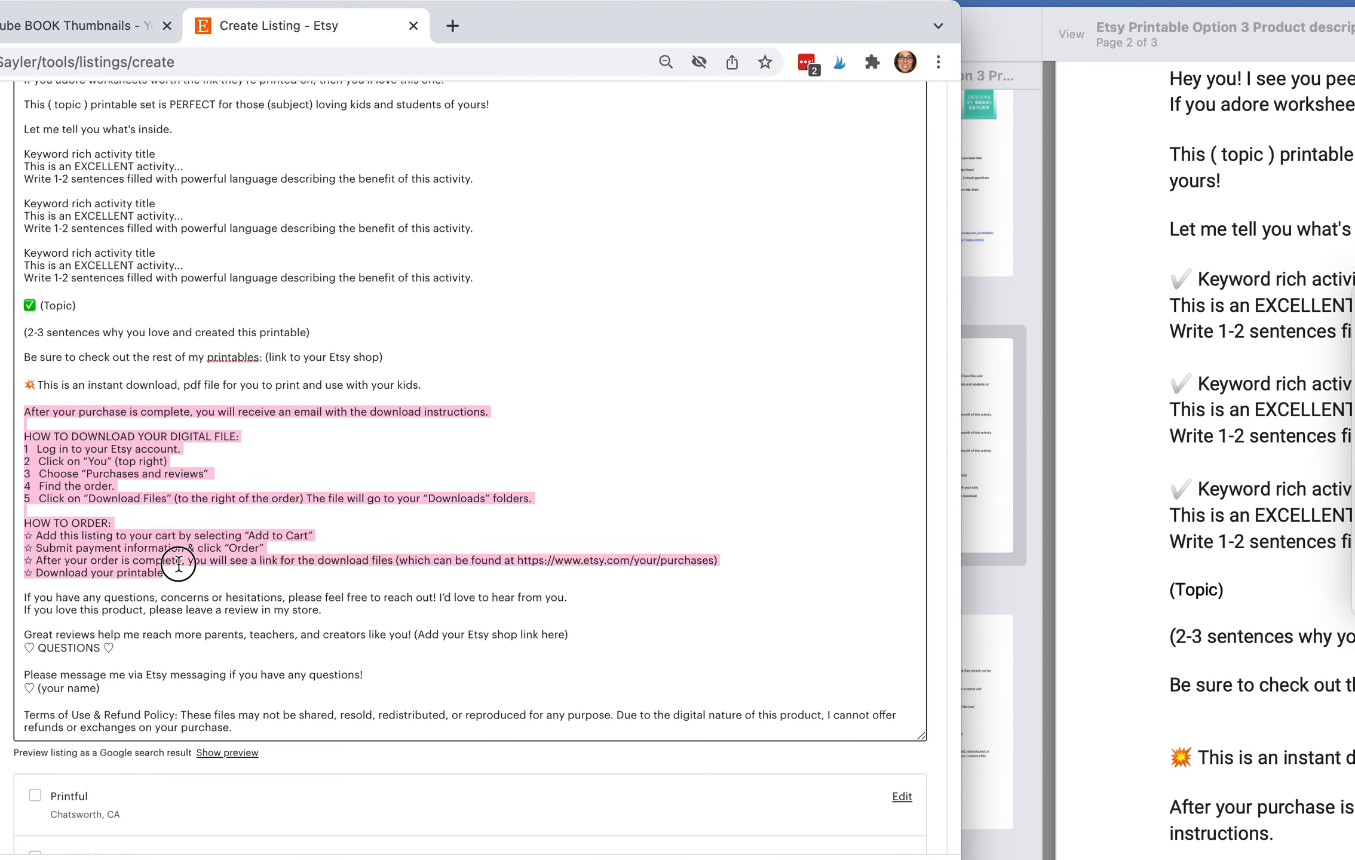
drag(24, 521, 163, 580)
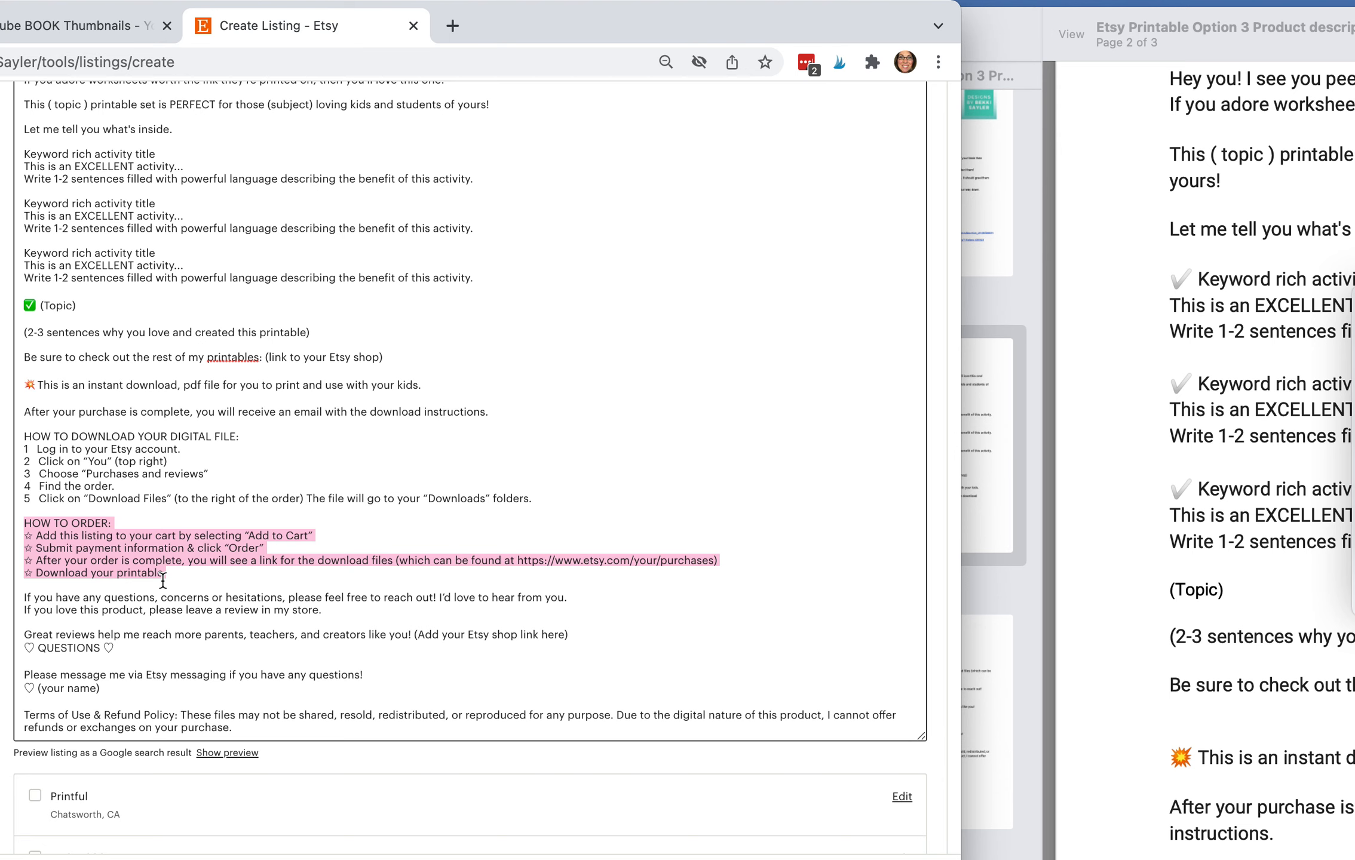
click(179, 580)
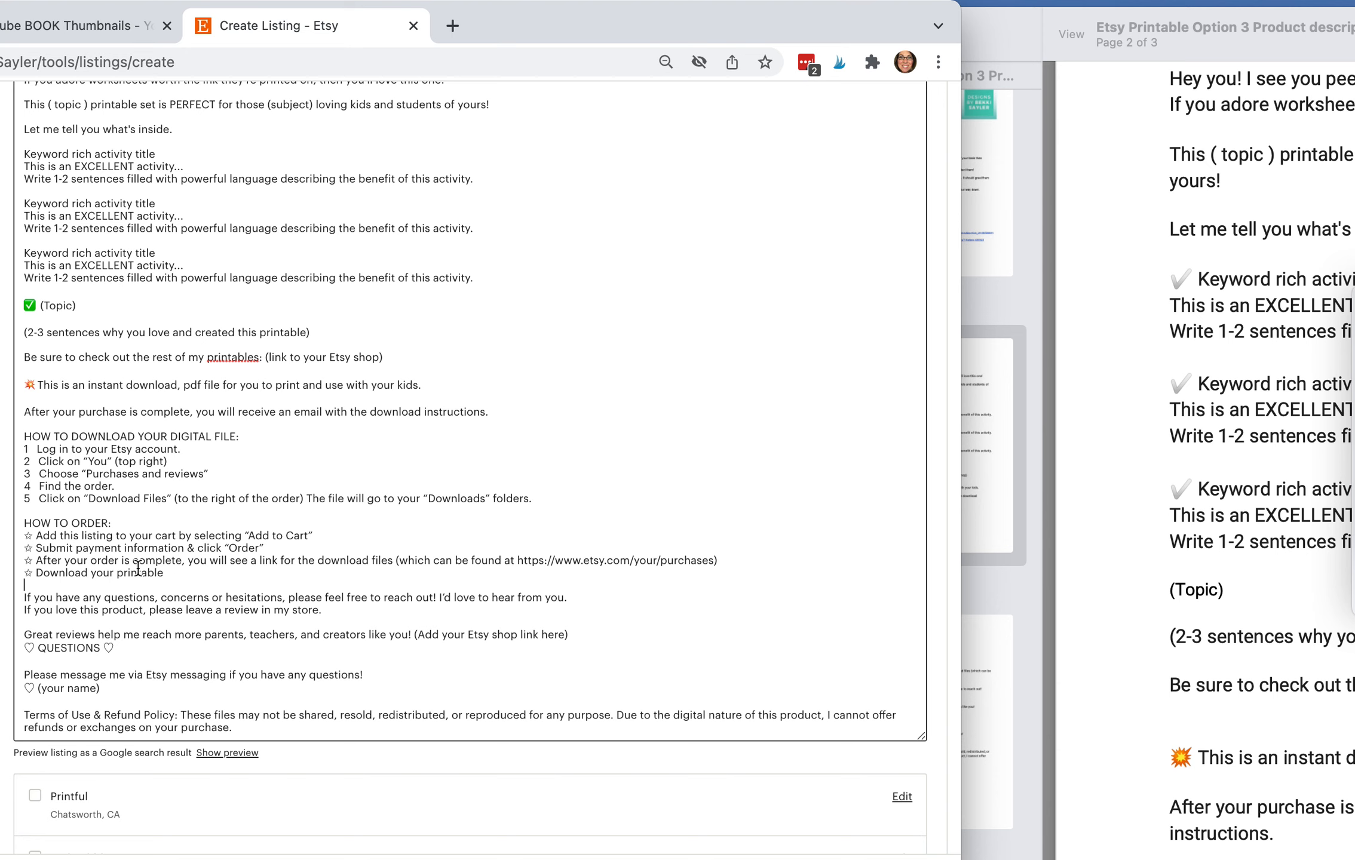
drag(26, 524, 187, 577)
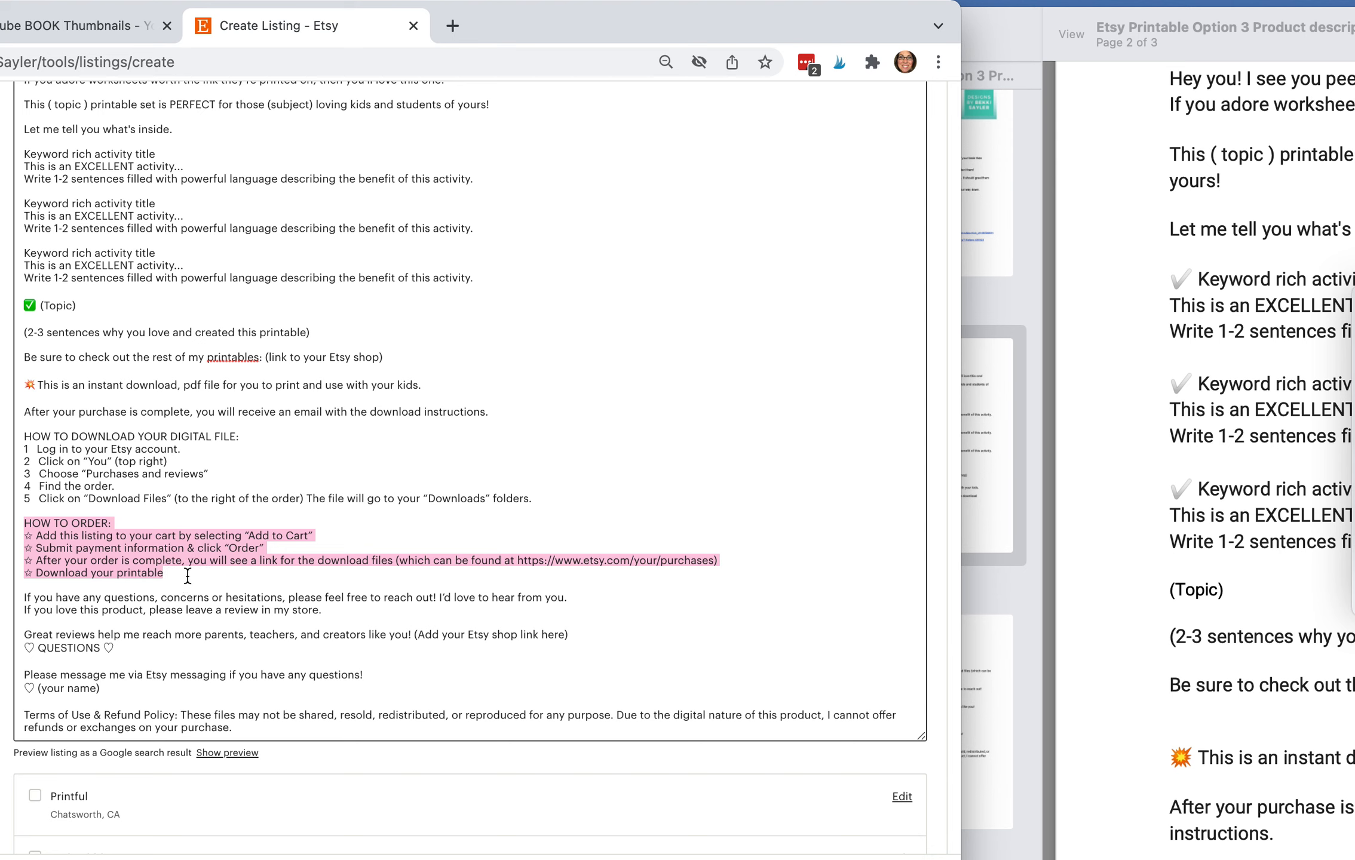
Highlight the closing block from "If you have any questions" to "(your name)", then its reviews and messaging parts separately.
click(24, 597)
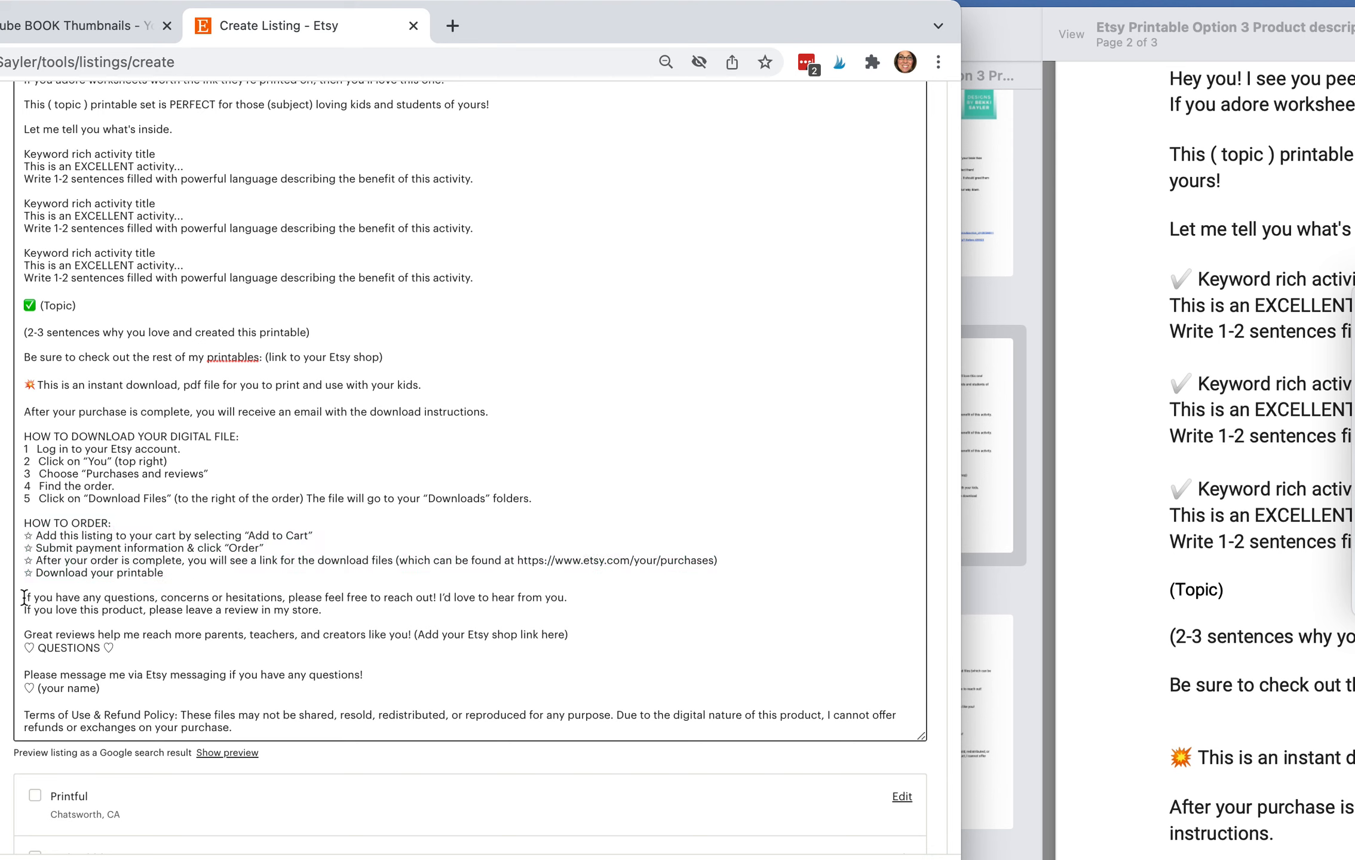
drag(24, 597, 123, 698)
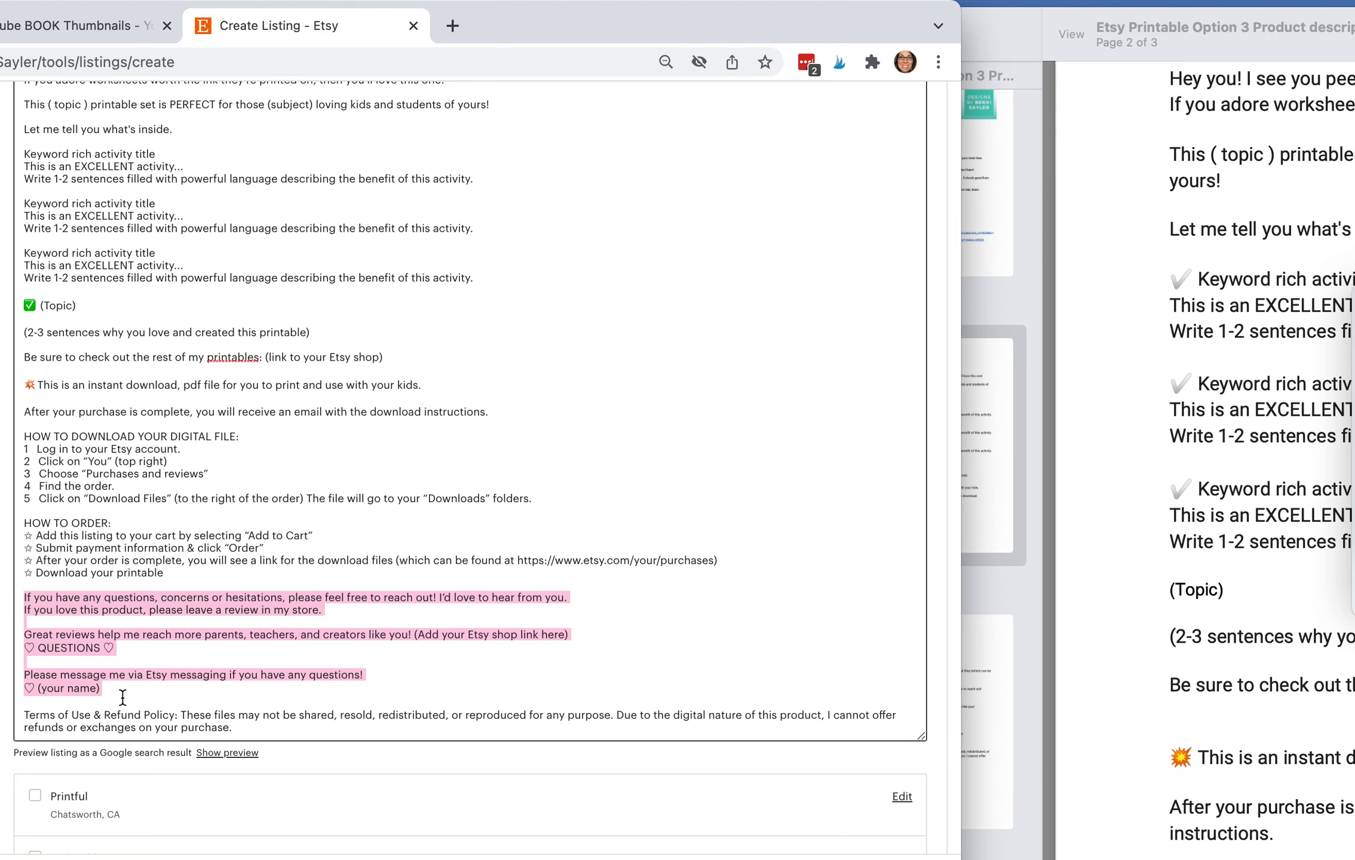
click(129, 639)
drag(125, 644, 18, 638)
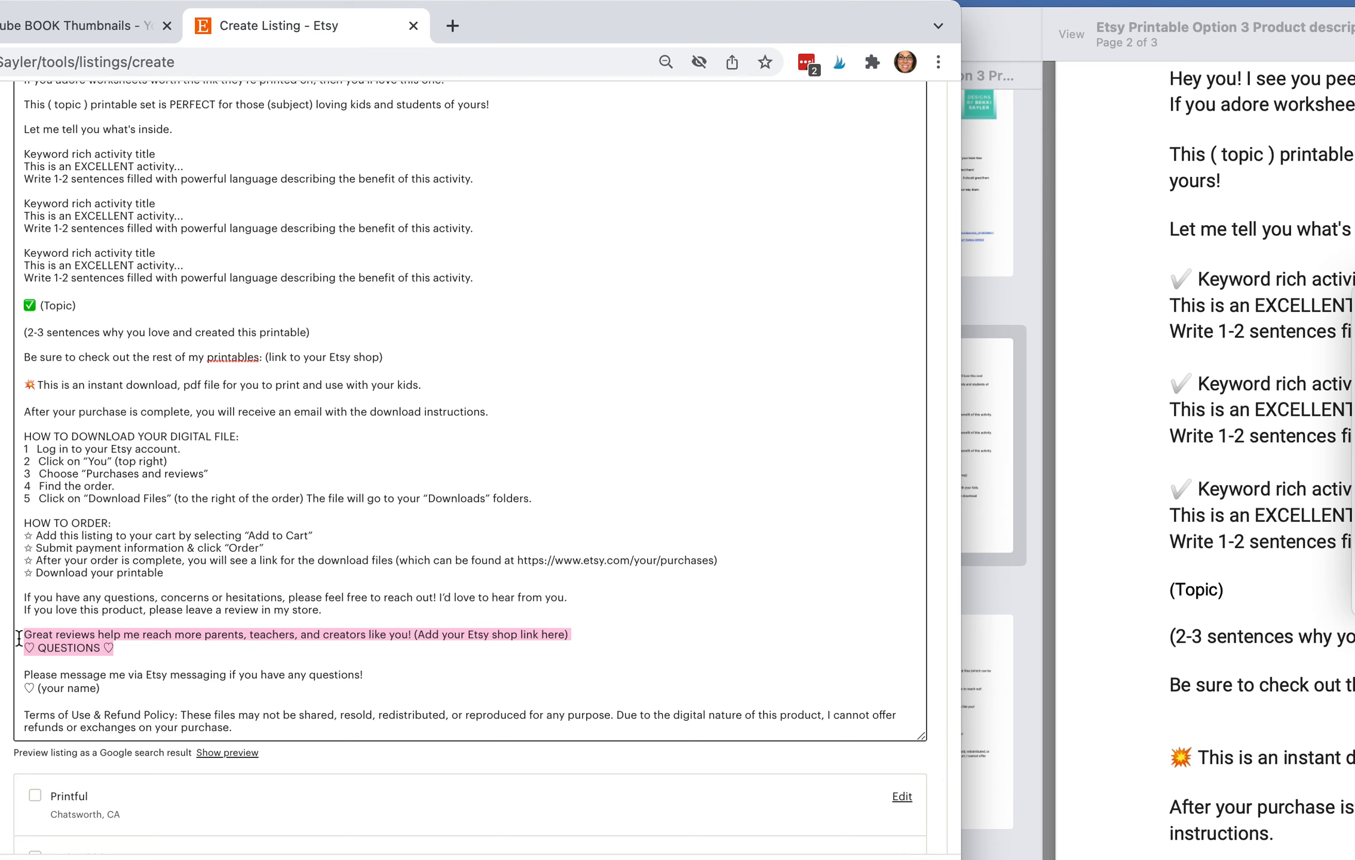
click(75, 657)
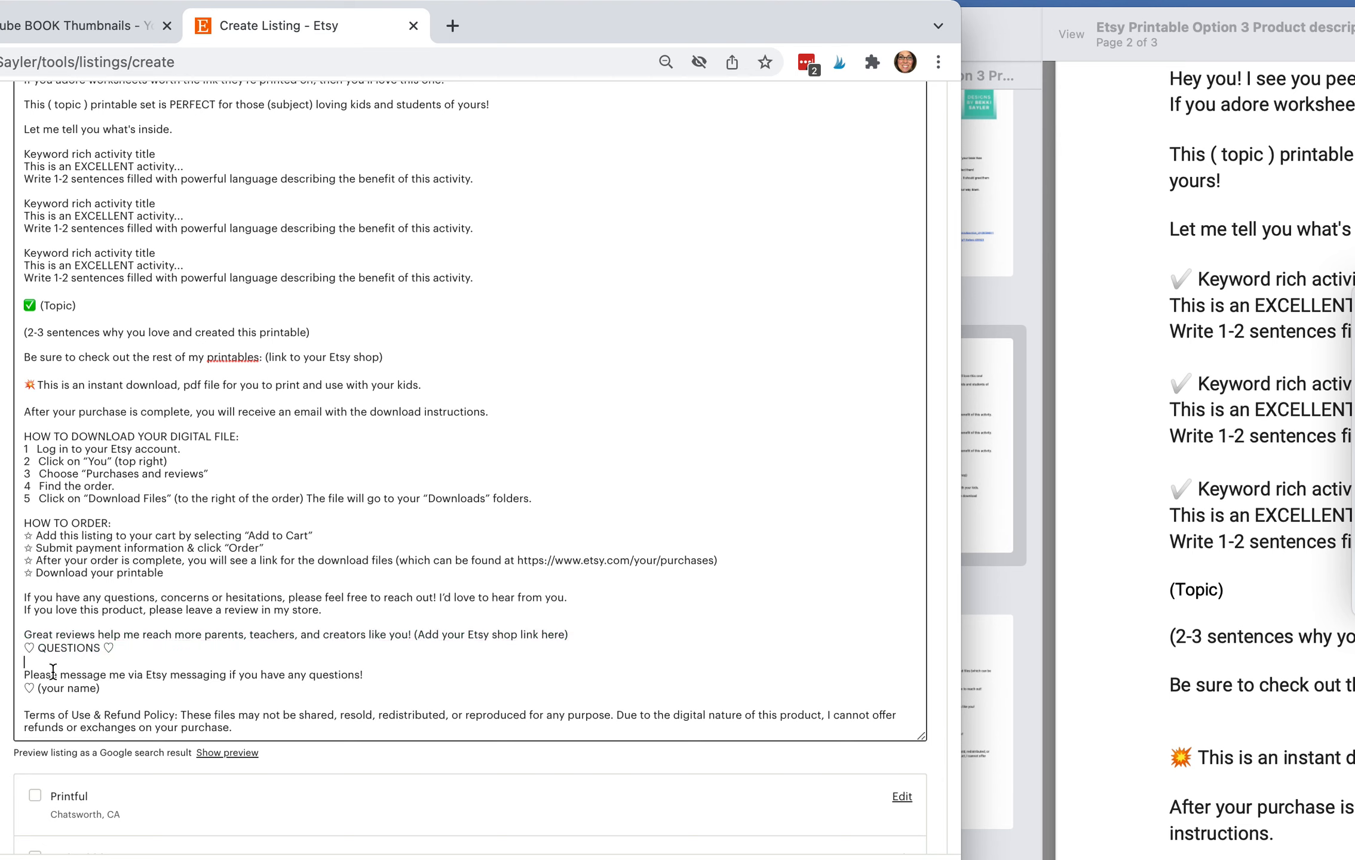
drag(25, 674, 109, 689)
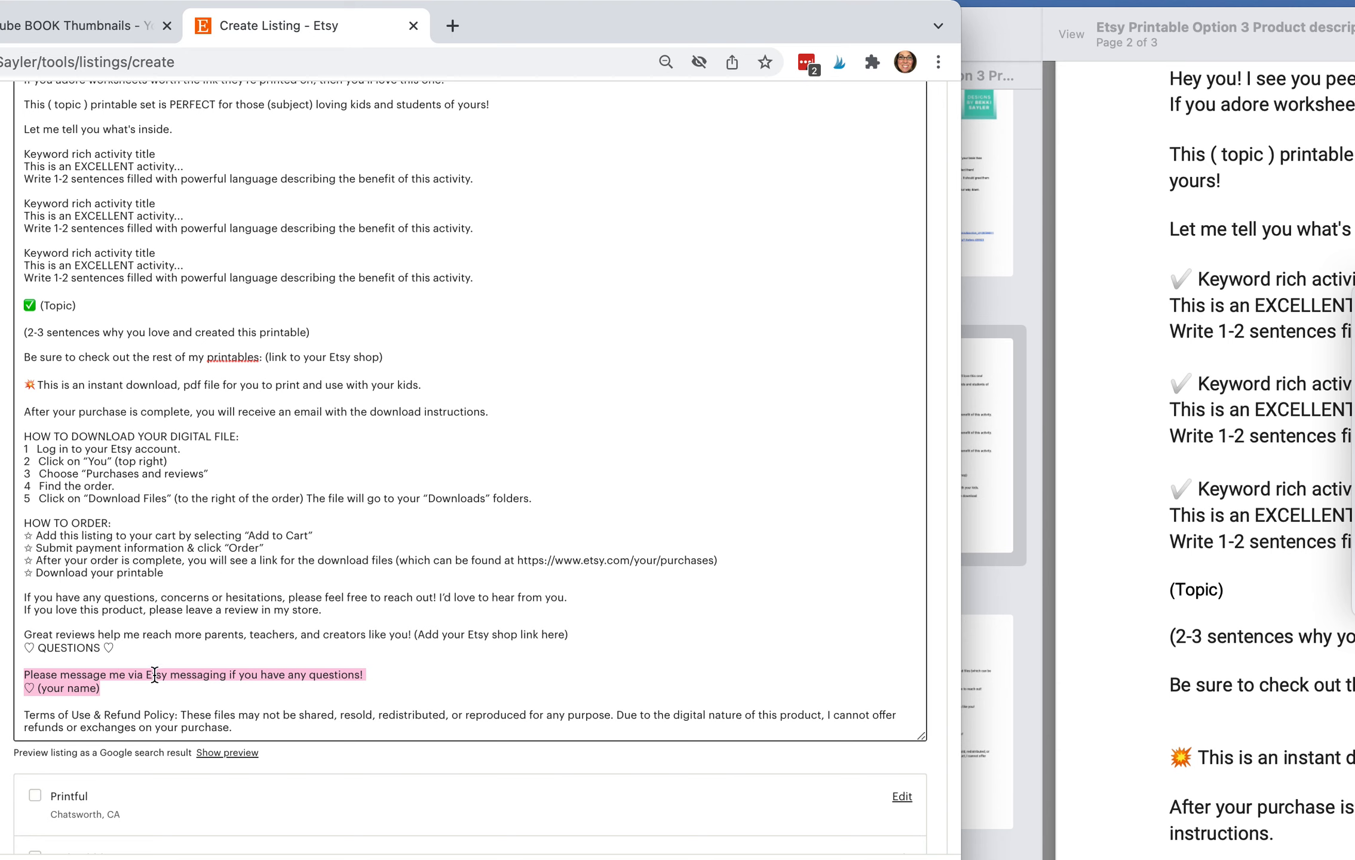
Highlight the "Terms of Use & Refund Policy" paragraph at the end of the description for review.
click(25, 717)
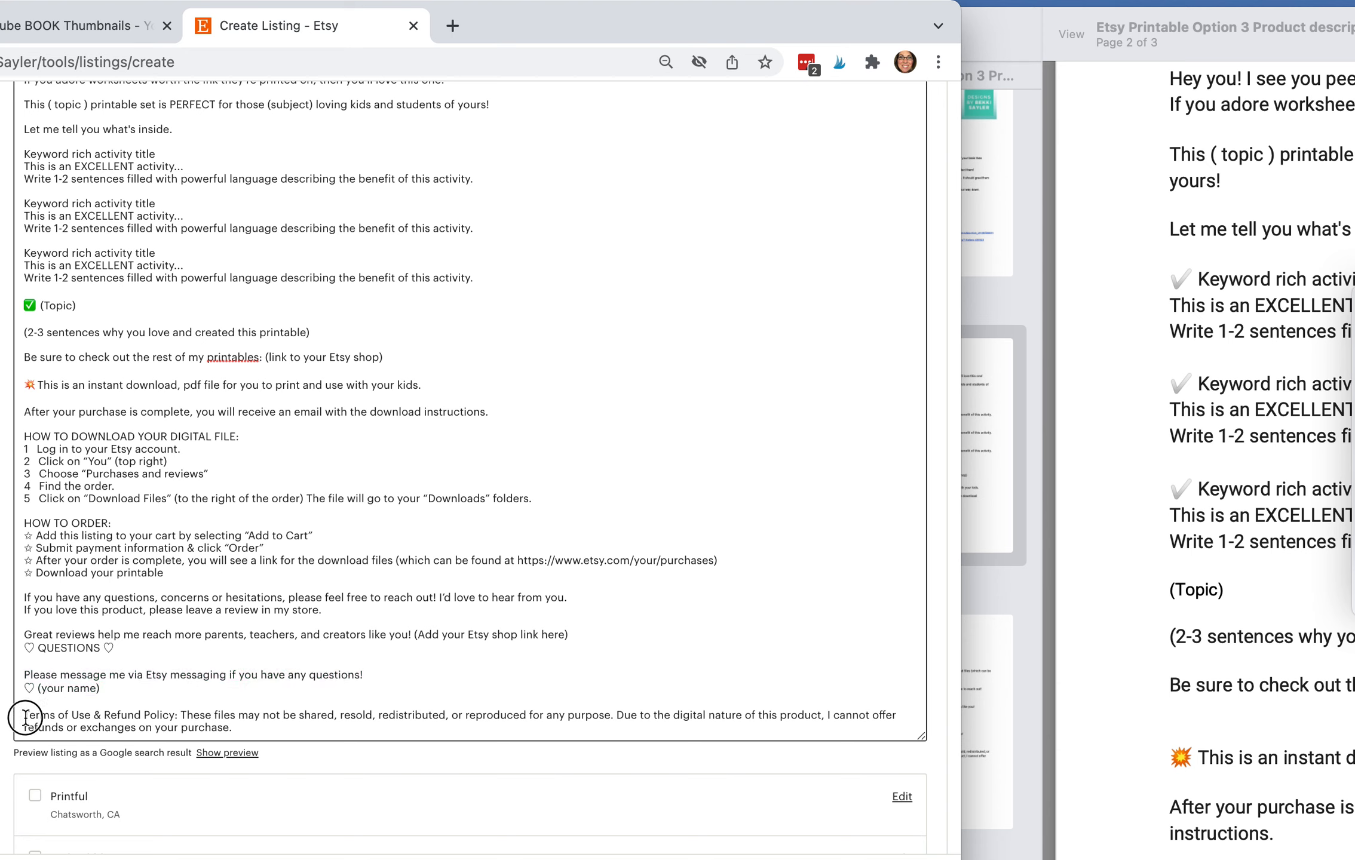
drag(25, 718, 249, 729)
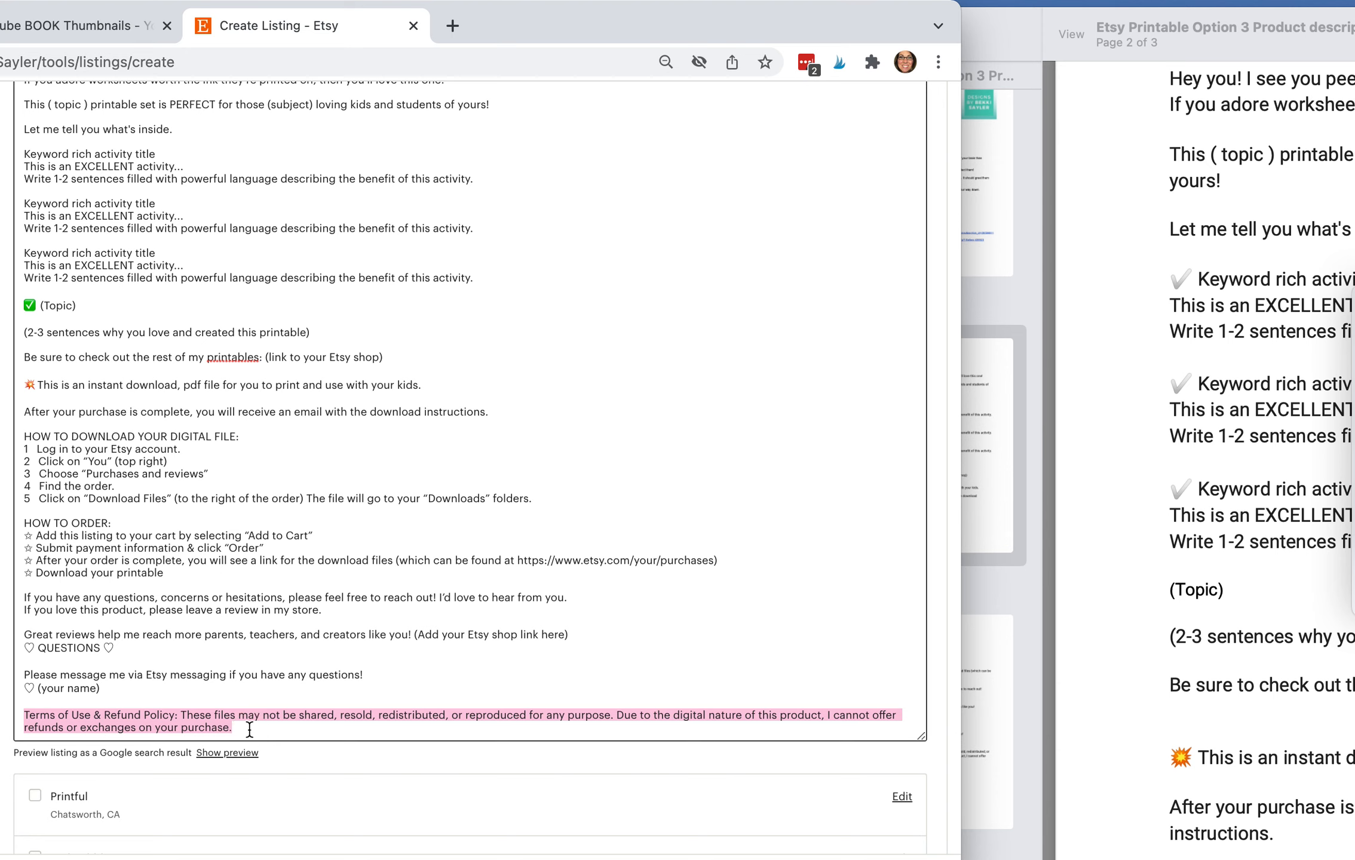
click(179, 716)
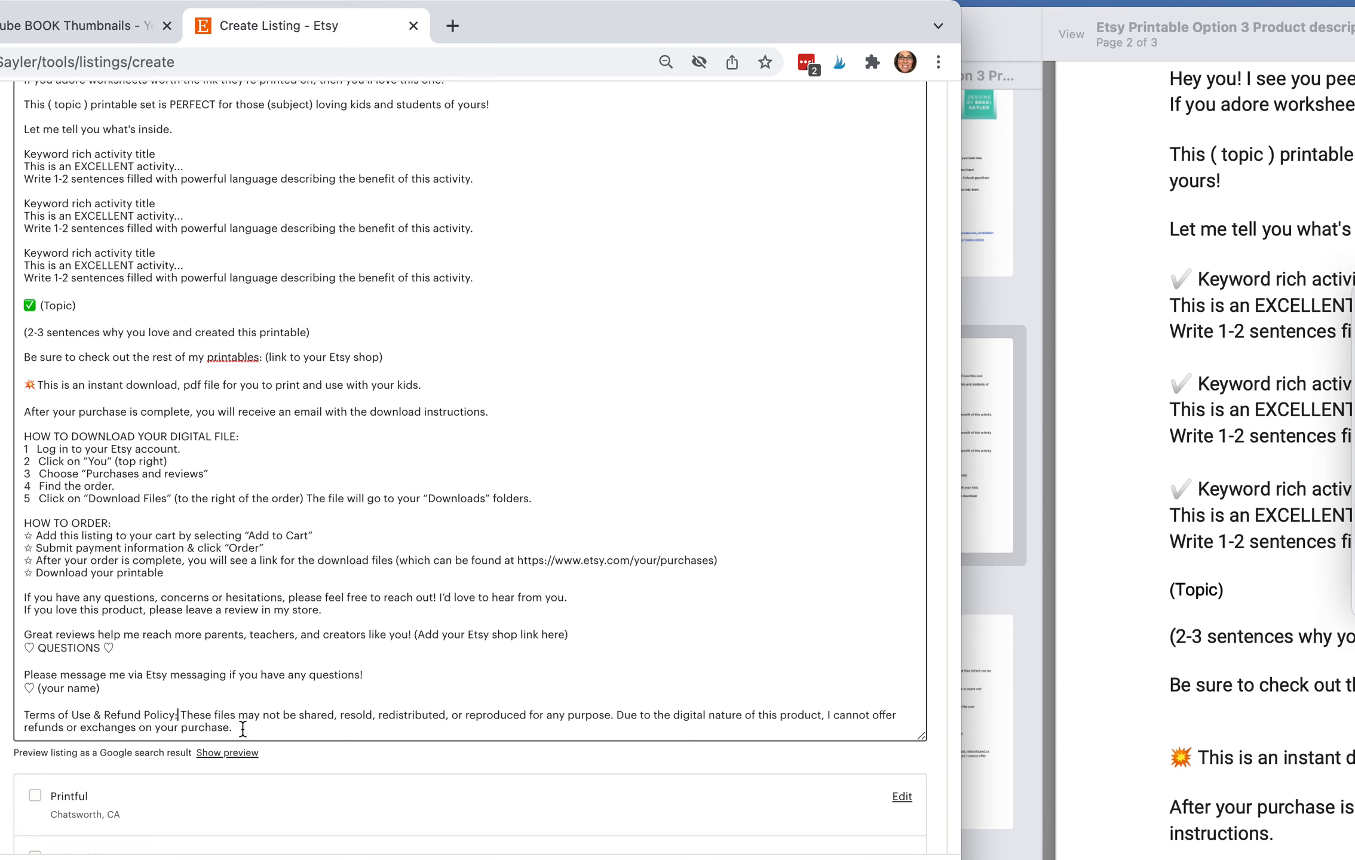
drag(243, 729, 18, 717)
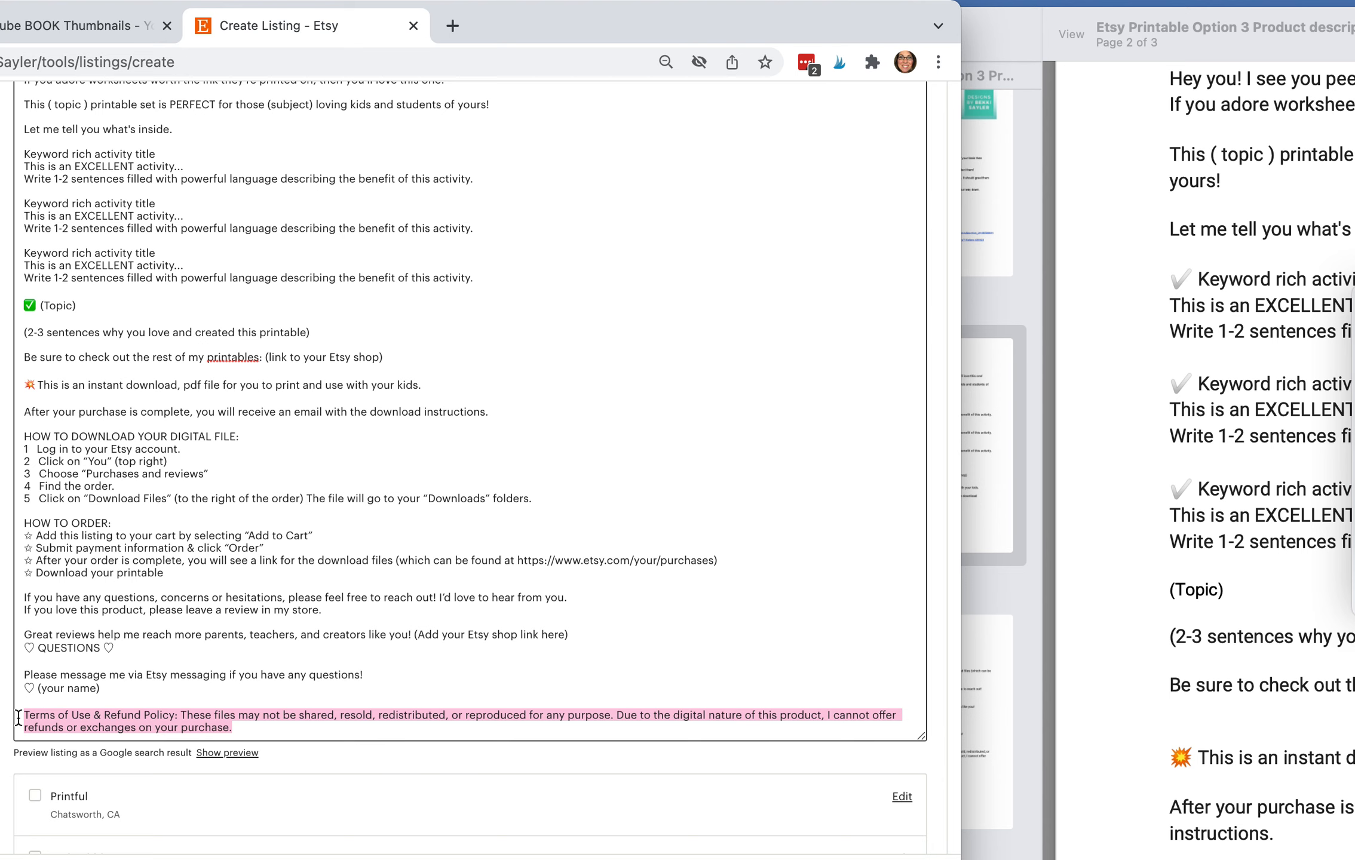
click(237, 729)
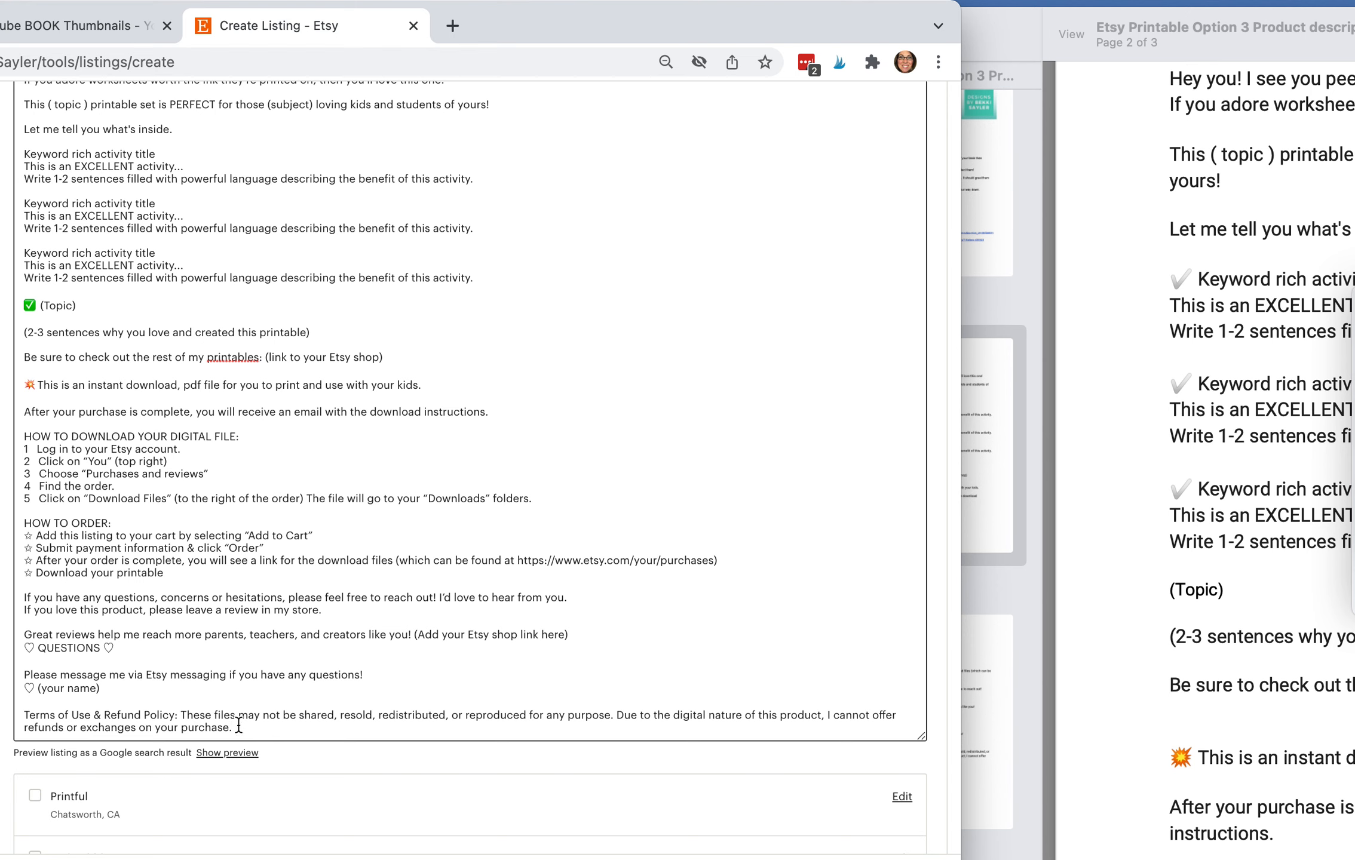
scroll(322, 553, up, 1)
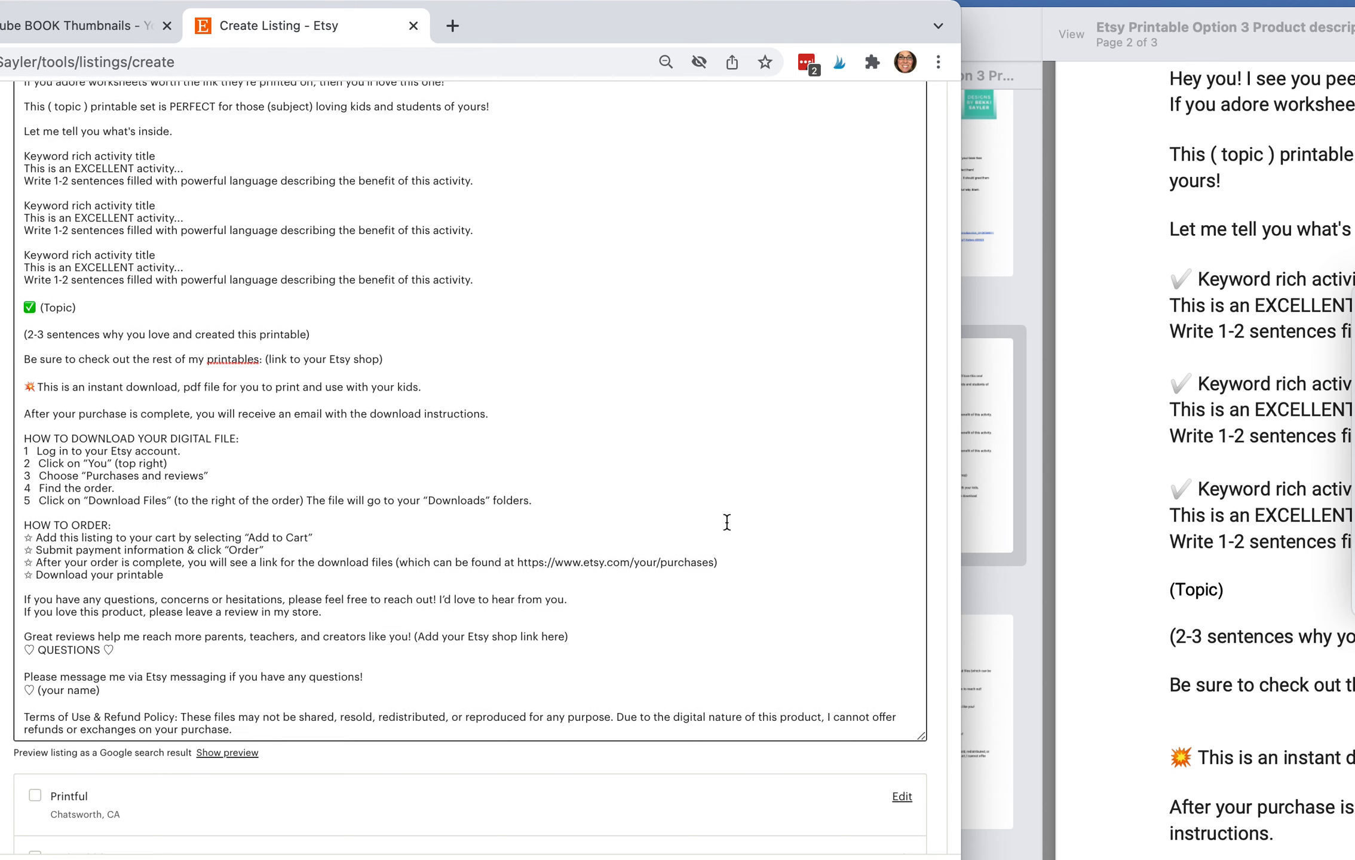
Switch to the PDF template in Preview, move its window fully into view, and look over page 2.
click(1083, 358)
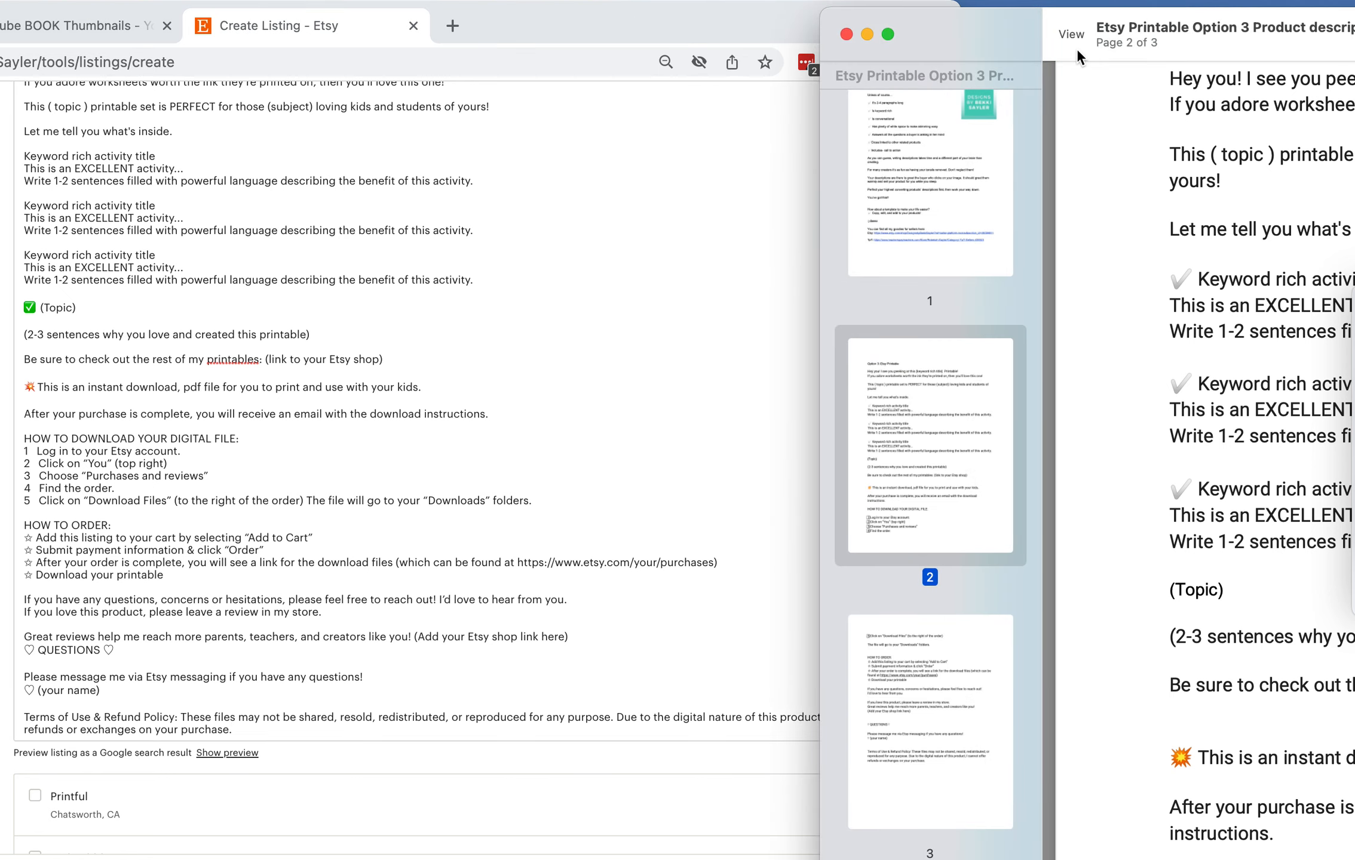
drag(1085, 16, 363, 16)
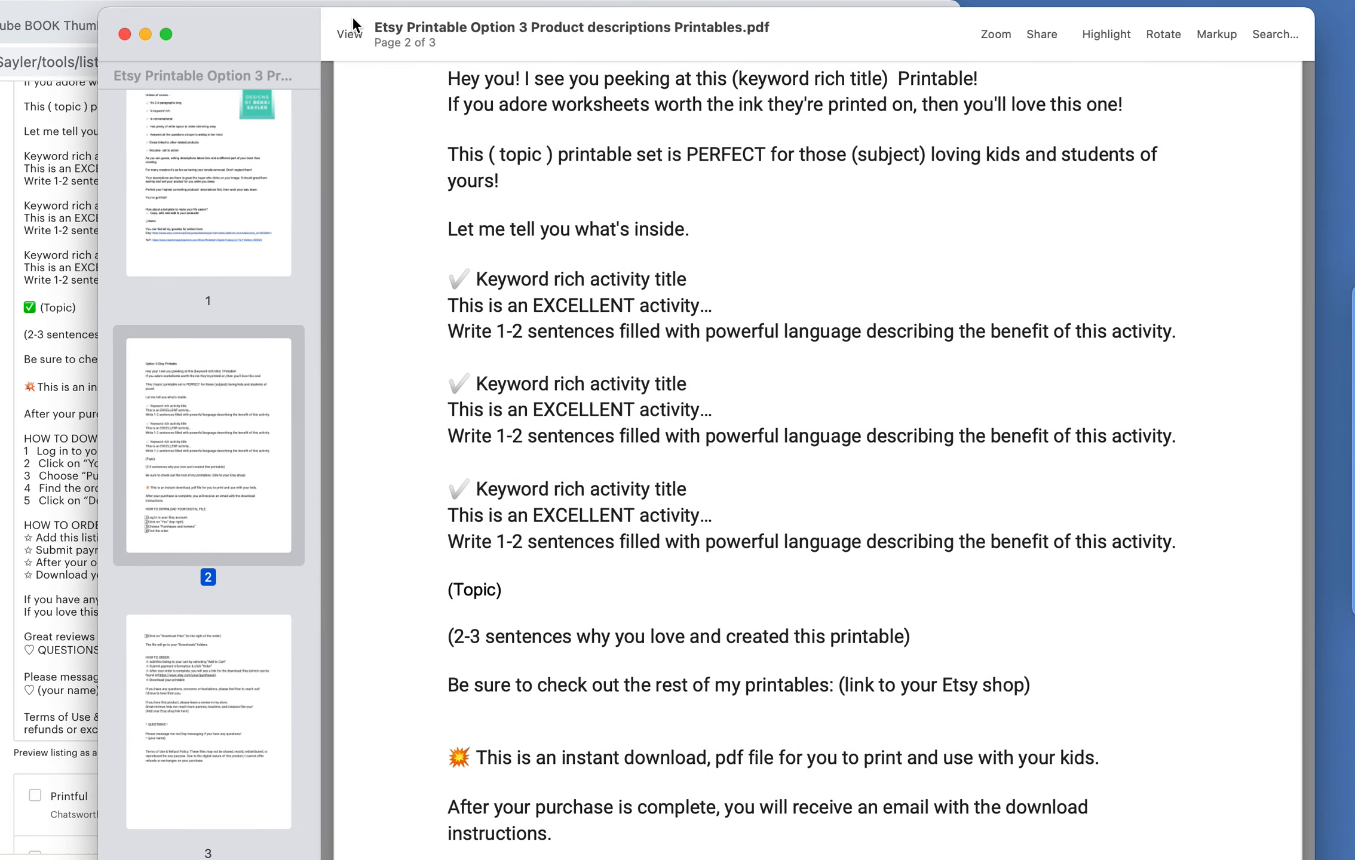
scroll(549, 304, up, 3)
scroll(549, 305, down, 5)
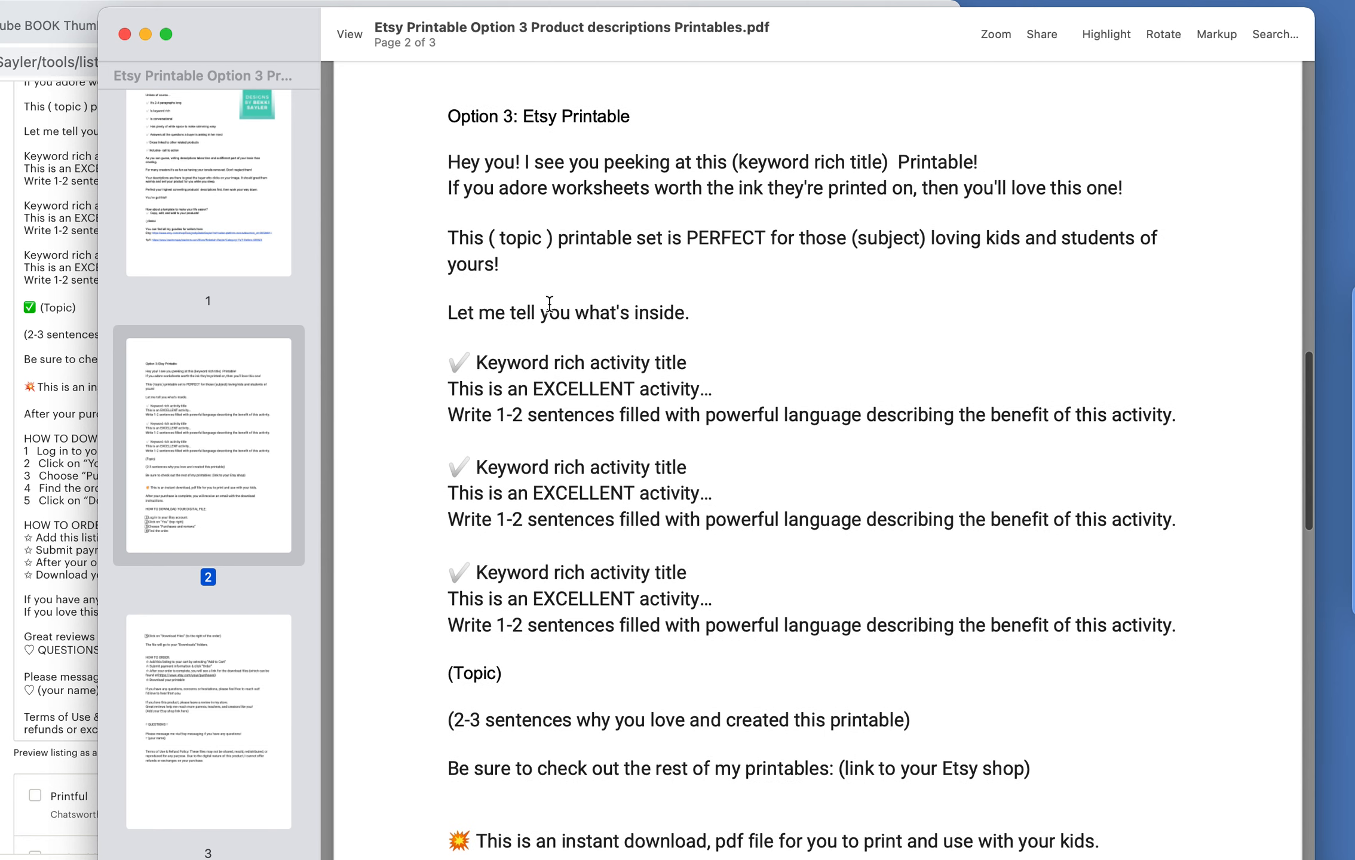
scroll(545, 296, down, 2)
scroll(537, 317, up, 2)
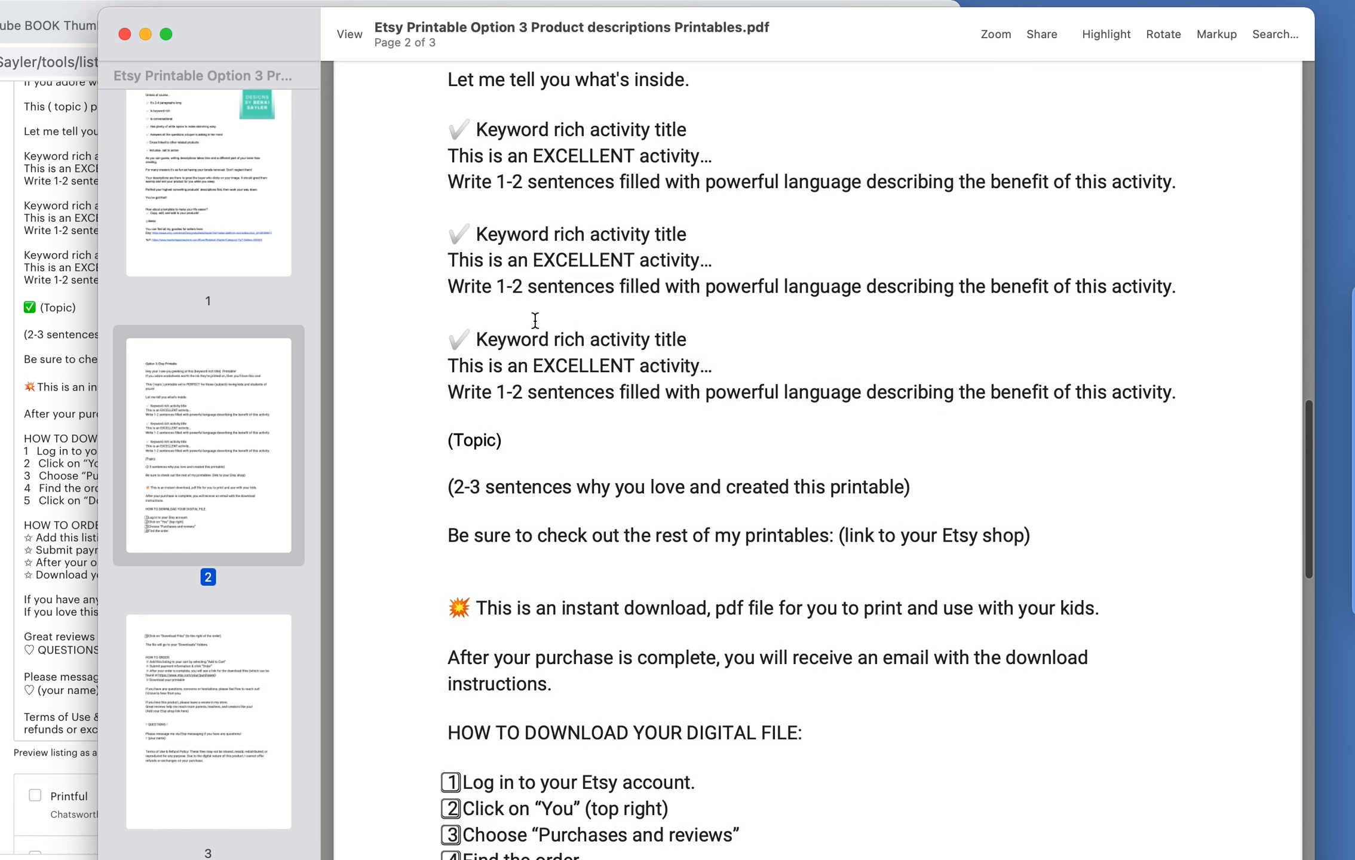